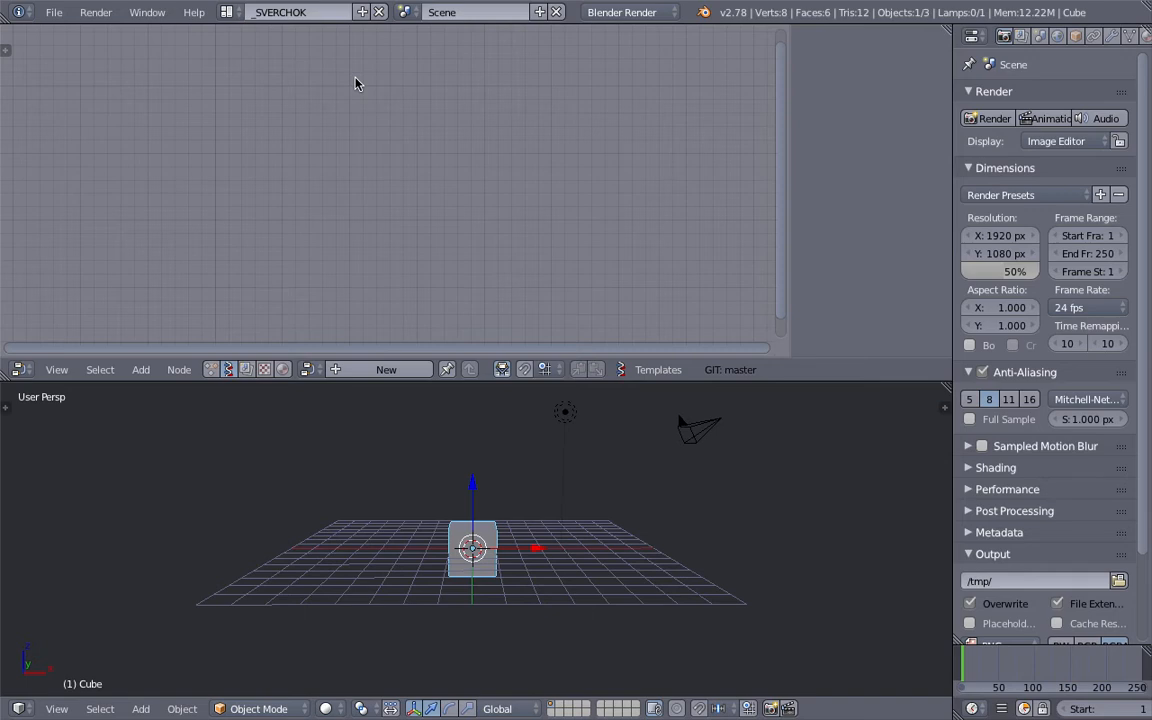
# Create a new Sverchok node tree and switch the render engine to Cycles Render.
pyautogui.moveTo(590, 461); pyautogui.dragTo(582, 457, button='middle')
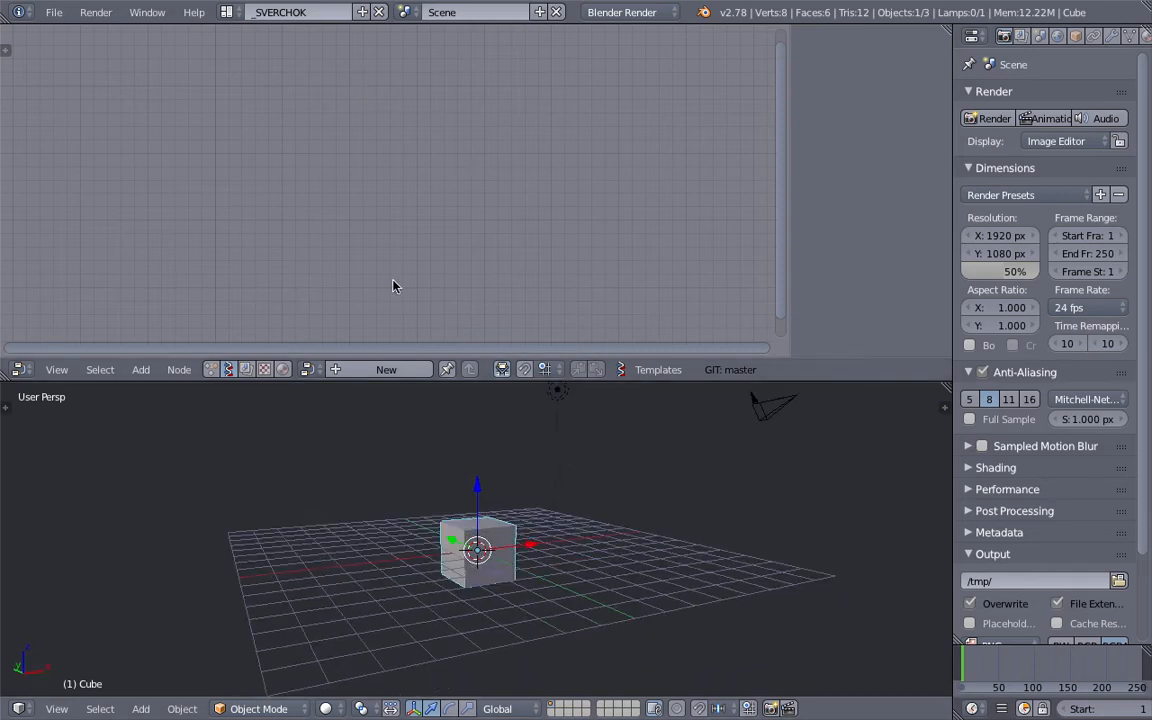
pyautogui.click(378, 368)
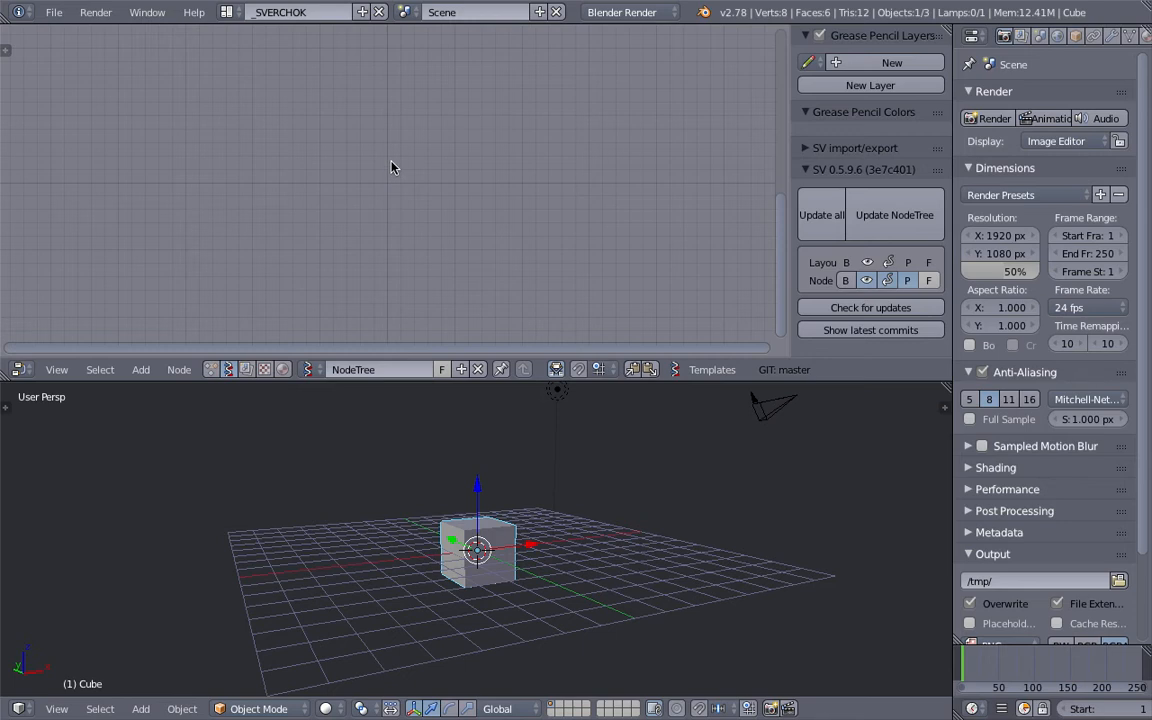
pyautogui.hotkey('shift', 'a')
pyautogui.click(390, 163)
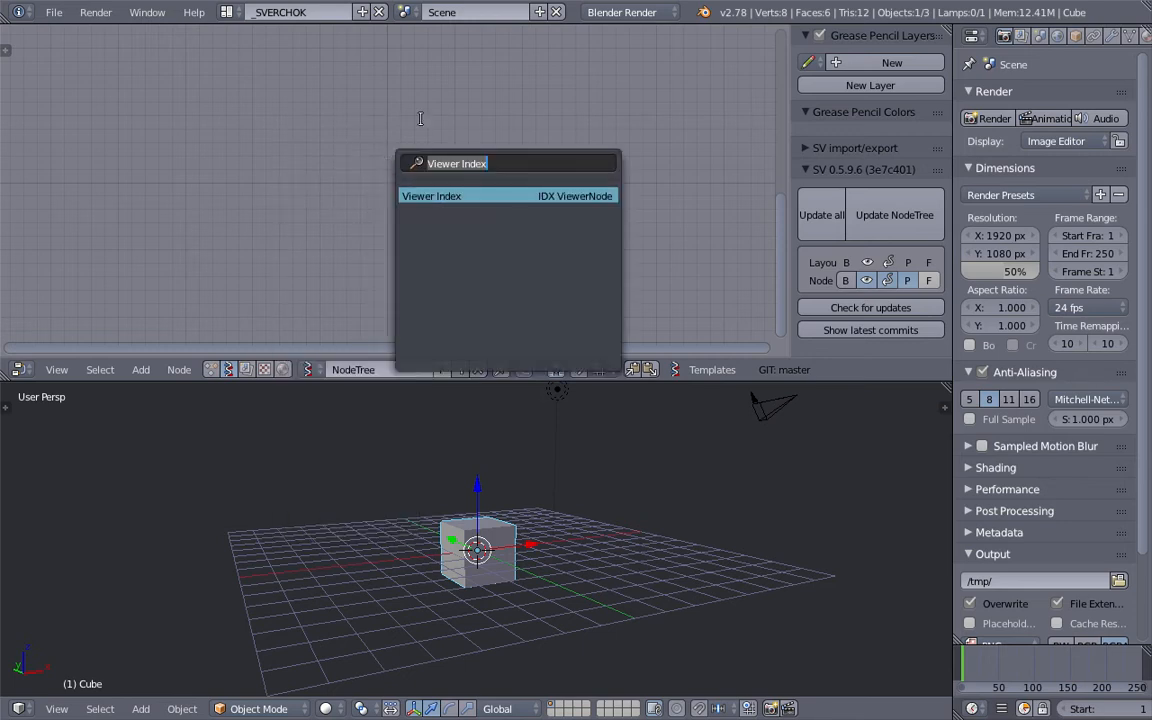
pyautogui.click(620, 12)
pyautogui.click(615, 76)
pyautogui.moveTo(600, 445); pyautogui.dragTo(630, 468, button='middle')
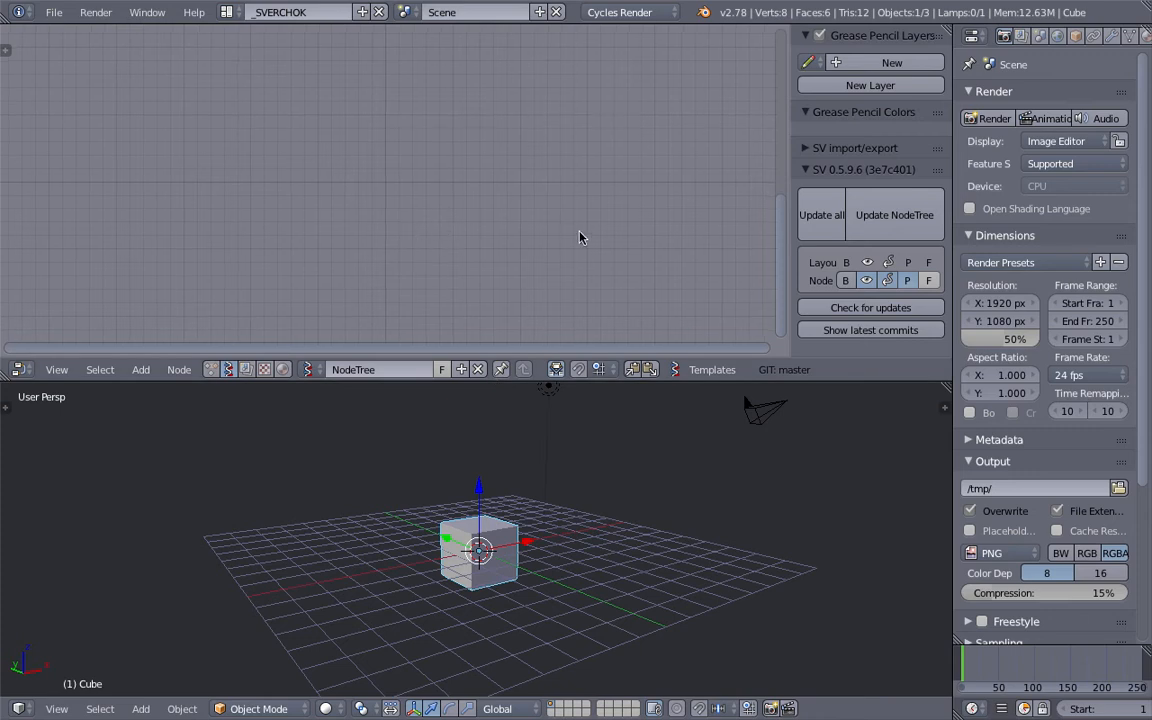
# Add a Vertex color new node to the node tree.
pyautogui.hotkey('shift', 'a')
pyautogui.click(448, 160)
pyautogui.write('vertex')
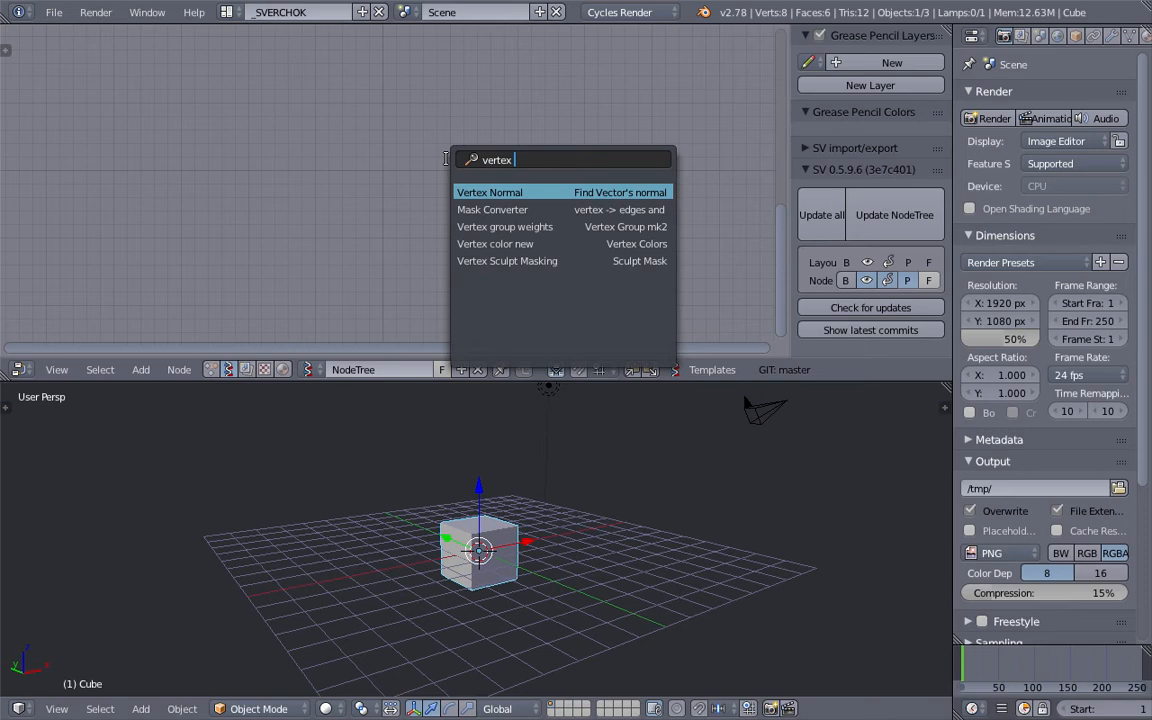
pyautogui.press('Down')
pyautogui.press('Down')
pyautogui.press('Down')
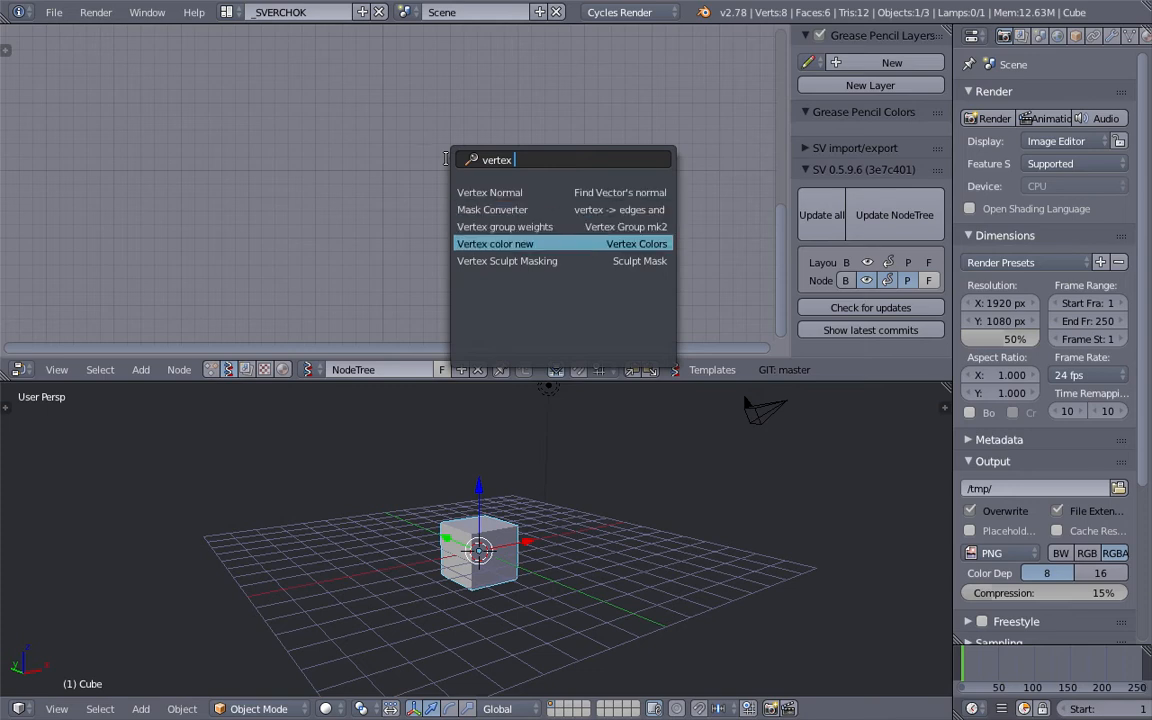
pyautogui.press('Return')
pyautogui.click(345, 130)
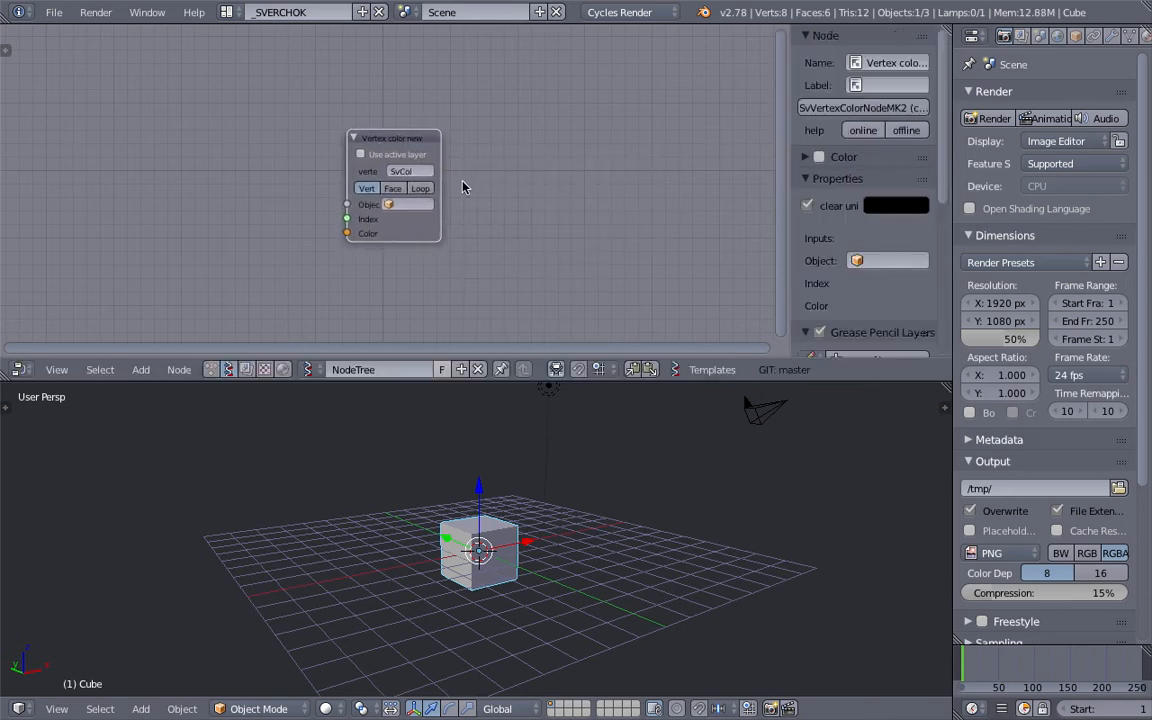
# Widen the Vertex color new node, hide the node editor's sidebar and make the node editor slightly taller.
pyautogui.moveTo(438, 173); pyautogui.dragTo(509, 173)
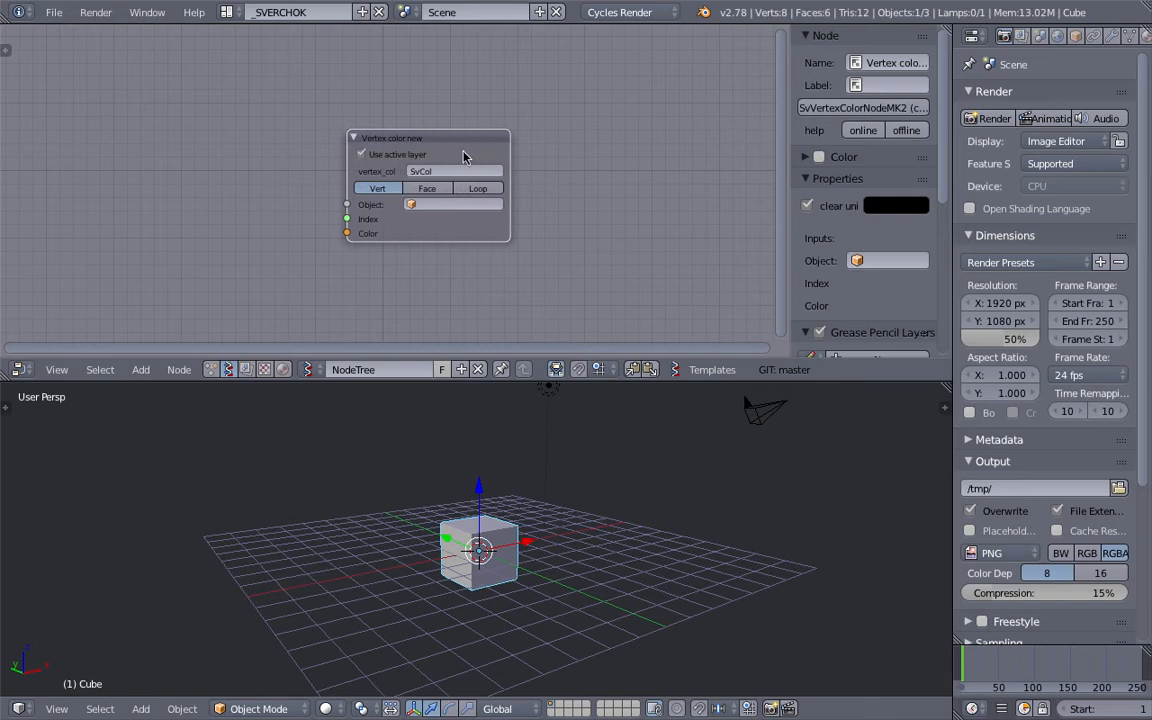
pyautogui.scroll(3, 445, 148)
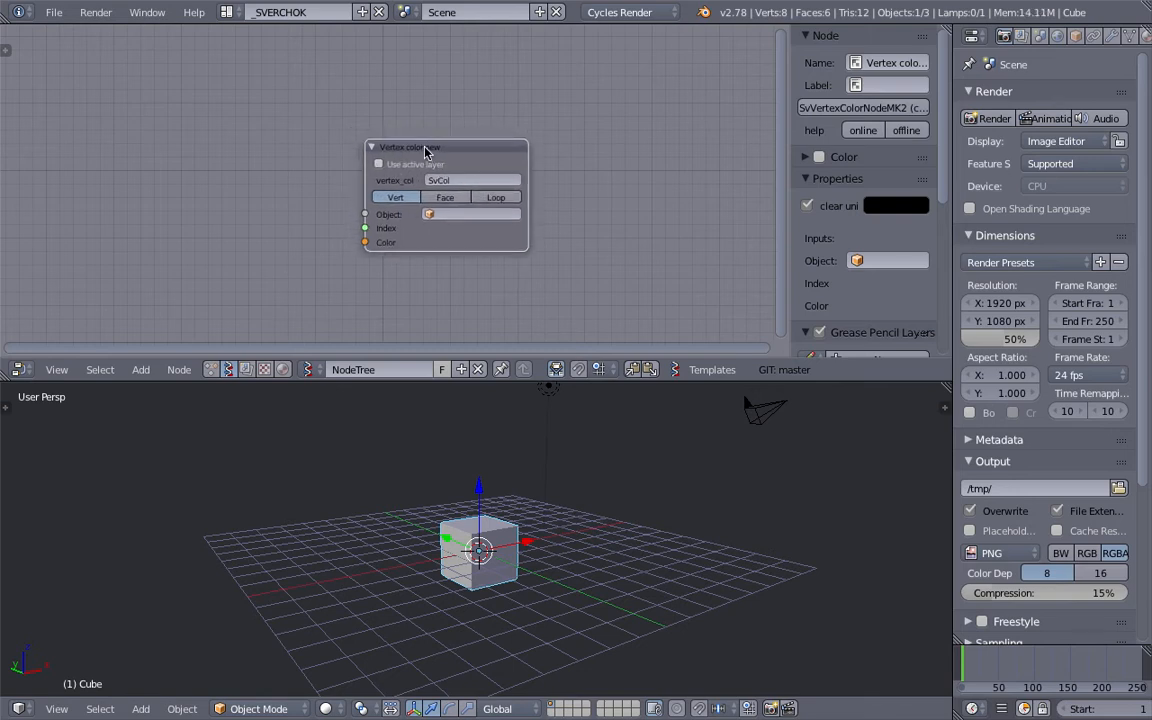
pyautogui.press('n')
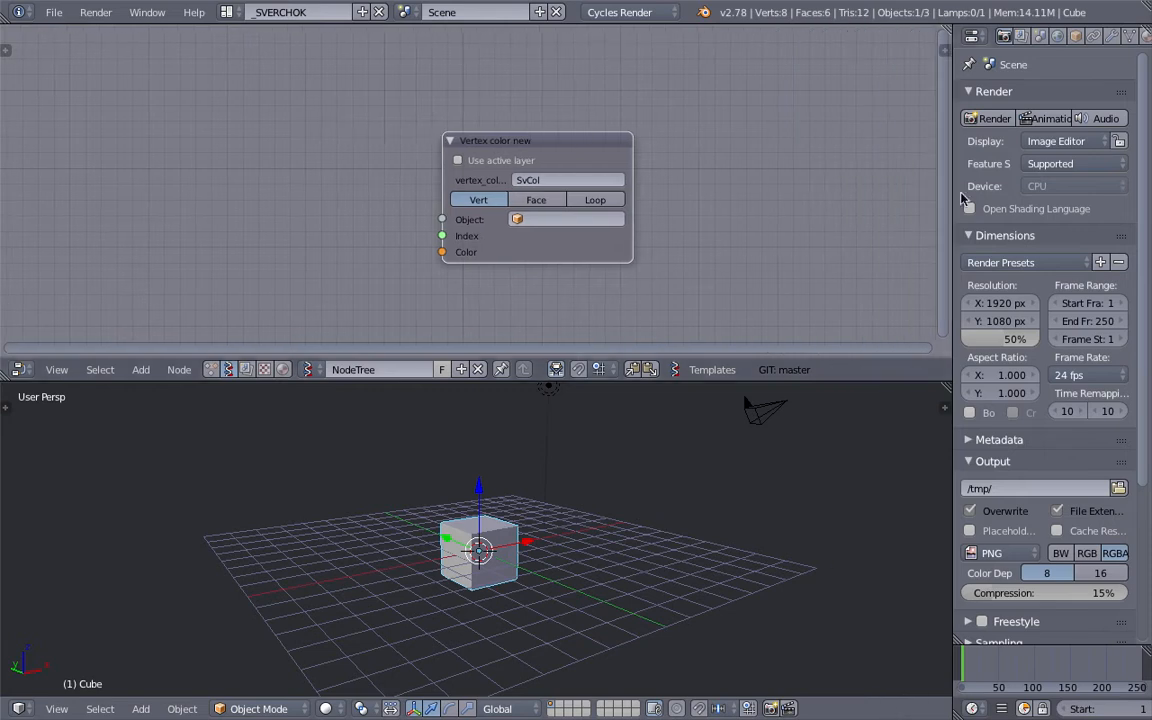
pyautogui.moveTo(838, 381); pyautogui.dragTo(836, 395)
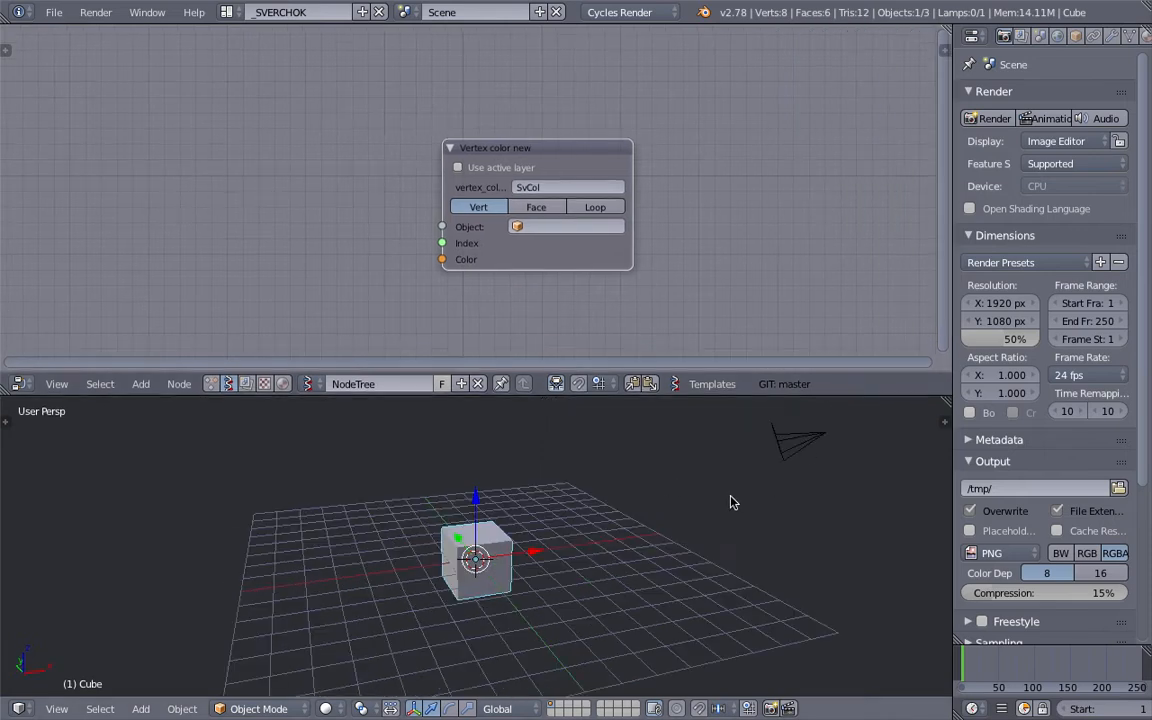
# Delete all objects from the 3D scene, including the default cube, lamp and camera.
pyautogui.moveTo(593, 502); pyautogui.dragTo(470, 442, button='middle')
pyautogui.press('a')
pyautogui.press('a')
pyautogui.press('Delete')
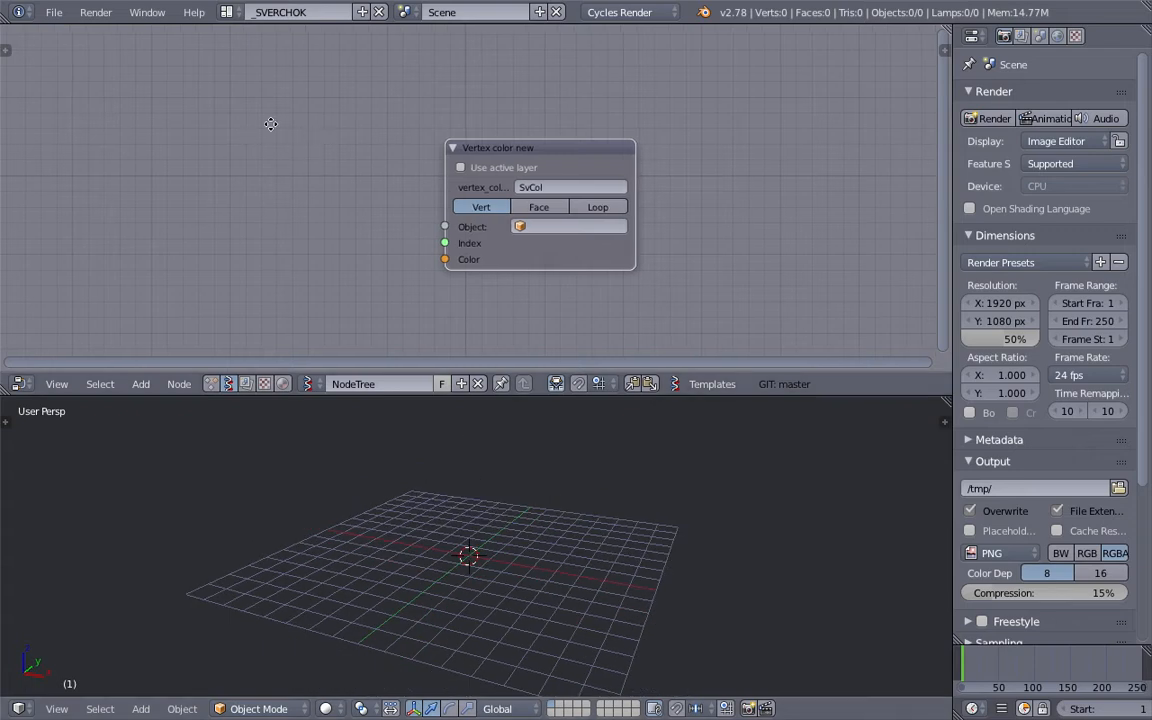
# Add a Box generator node ahead of the Vertex color new node.
pyautogui.moveTo(271, 124); pyautogui.dragTo(324, 116, button='middle')
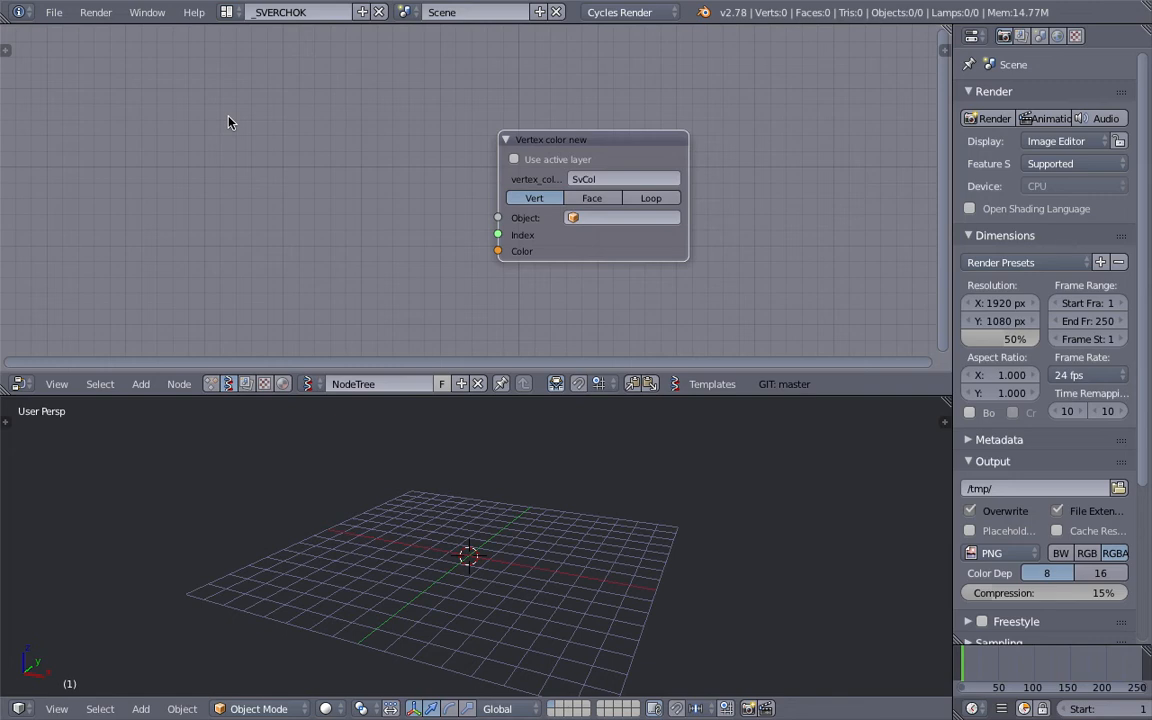
pyautogui.moveTo(283, 172); pyautogui.dragTo(310, 156, button='middle')
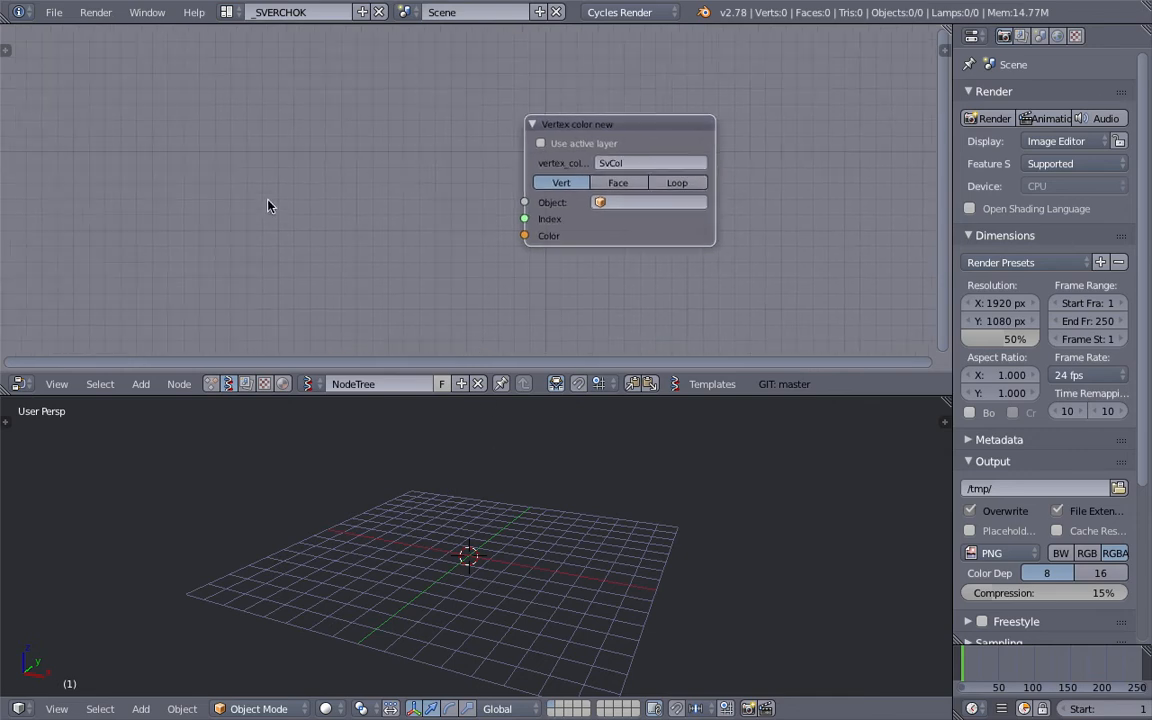
pyautogui.hotkey('shift', 'a')
pyautogui.click(257, 154)
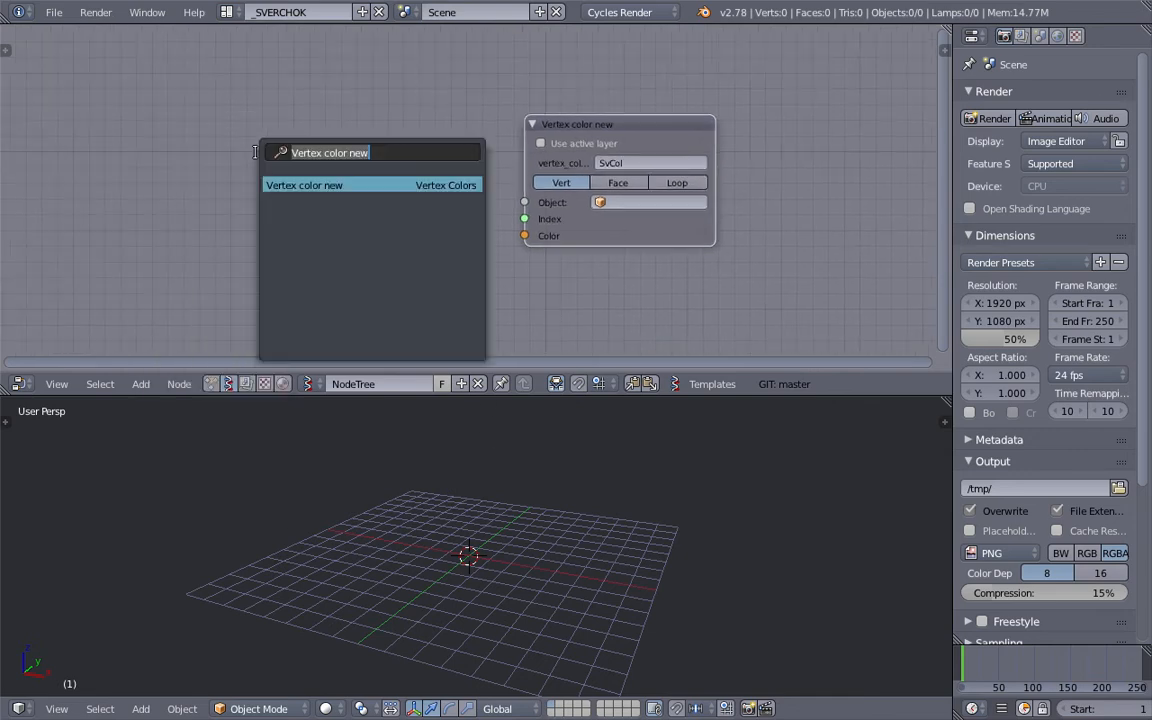
pyautogui.write('box')
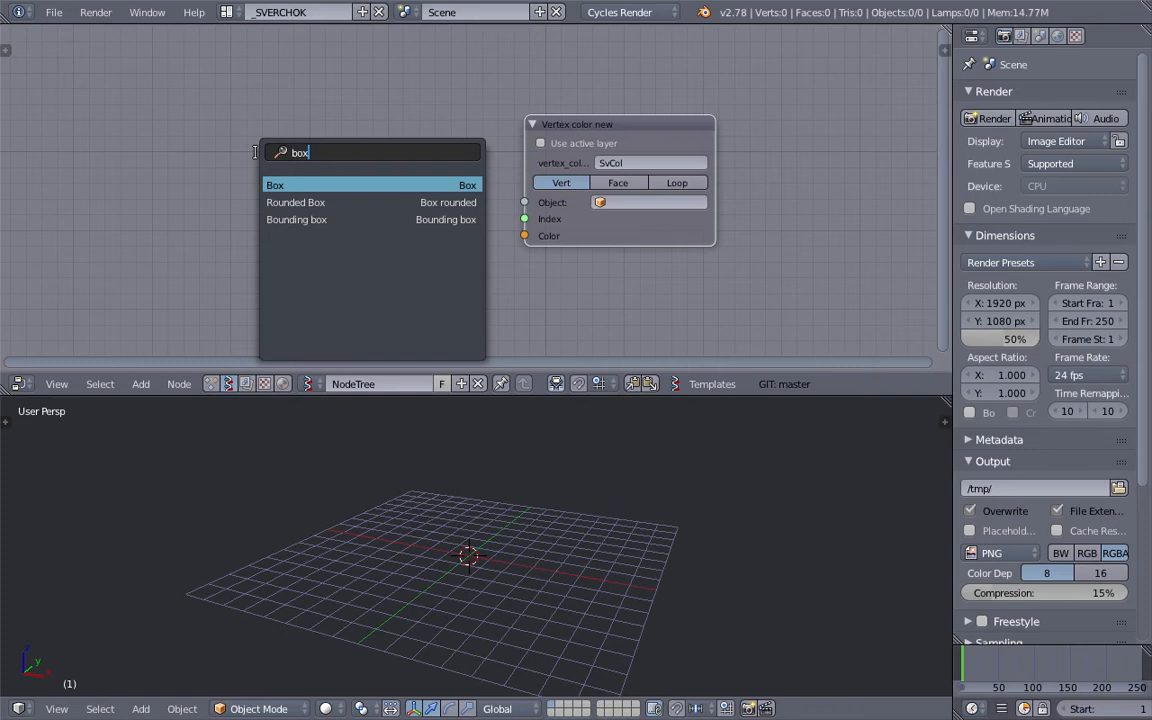
pyautogui.press('Return')
pyautogui.click(91, 134)
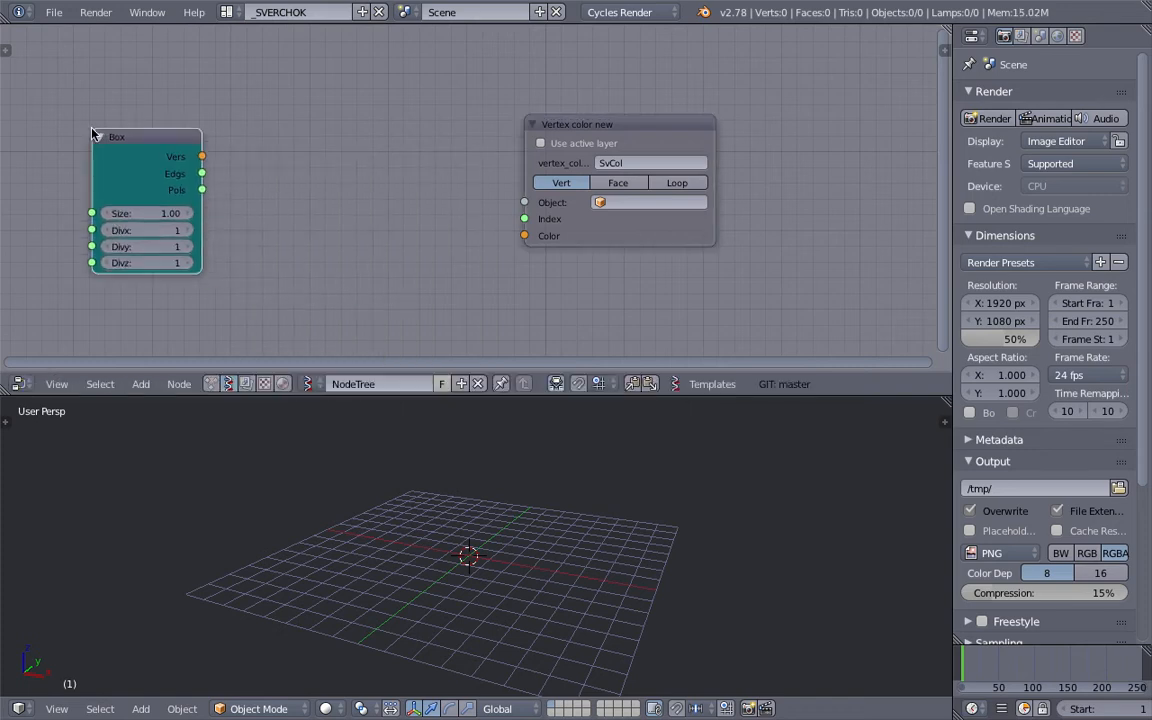
# Set Divx, Divy and Divz of the Box node to 3.
pyautogui.click(128, 230)
pyautogui.write('3')
pyautogui.press('Return')
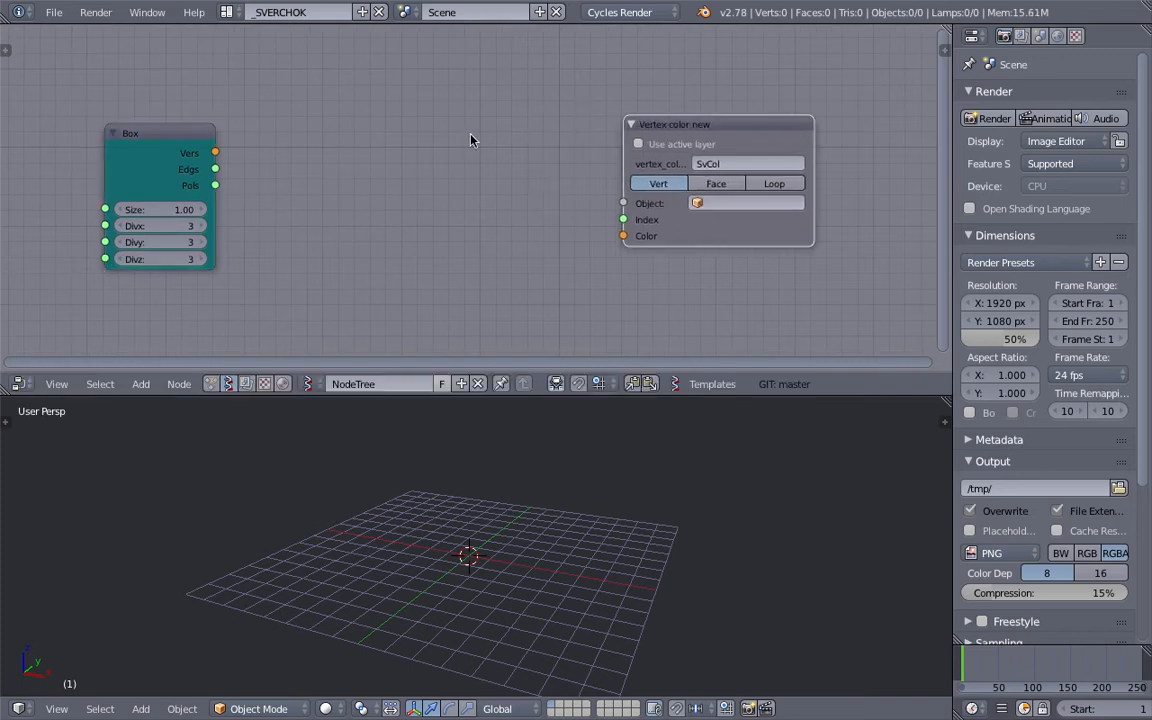
# Save the file to the Desktop as sv_cube_random_vertex_color_001.blend.
pyautogui.hotkey('ctrl', 'shift', 's')
pyautogui.click(399, 81)
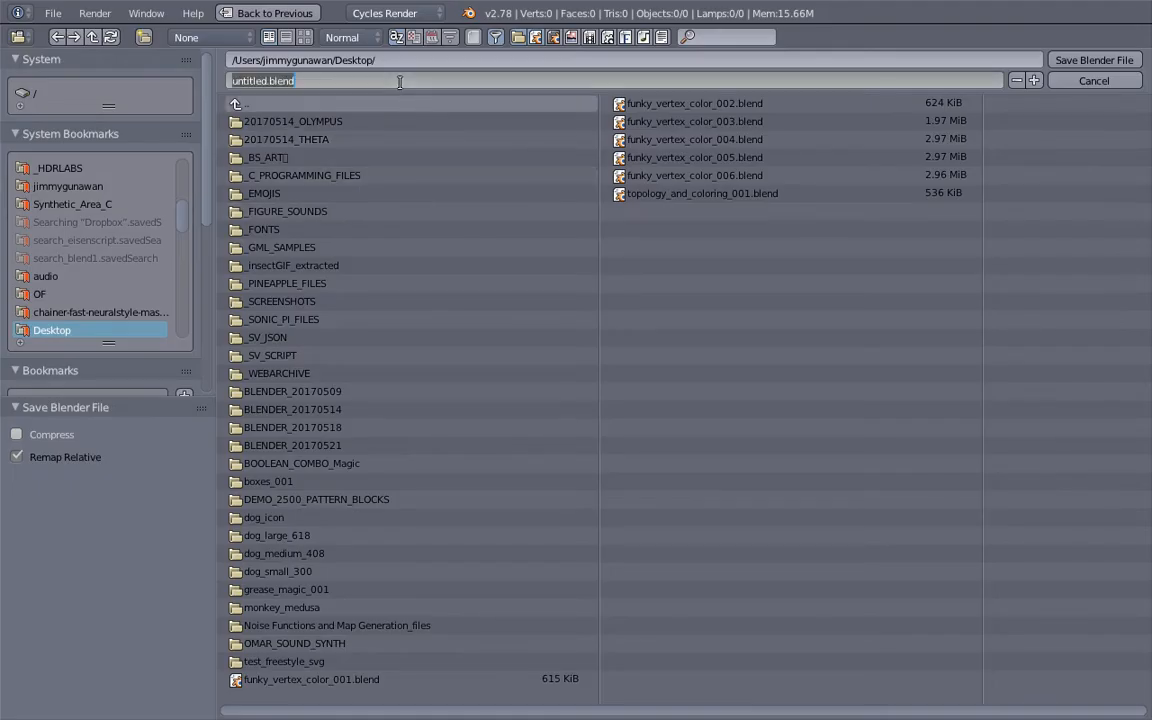
pyautogui.write('sv_cube_random_vertex_c')
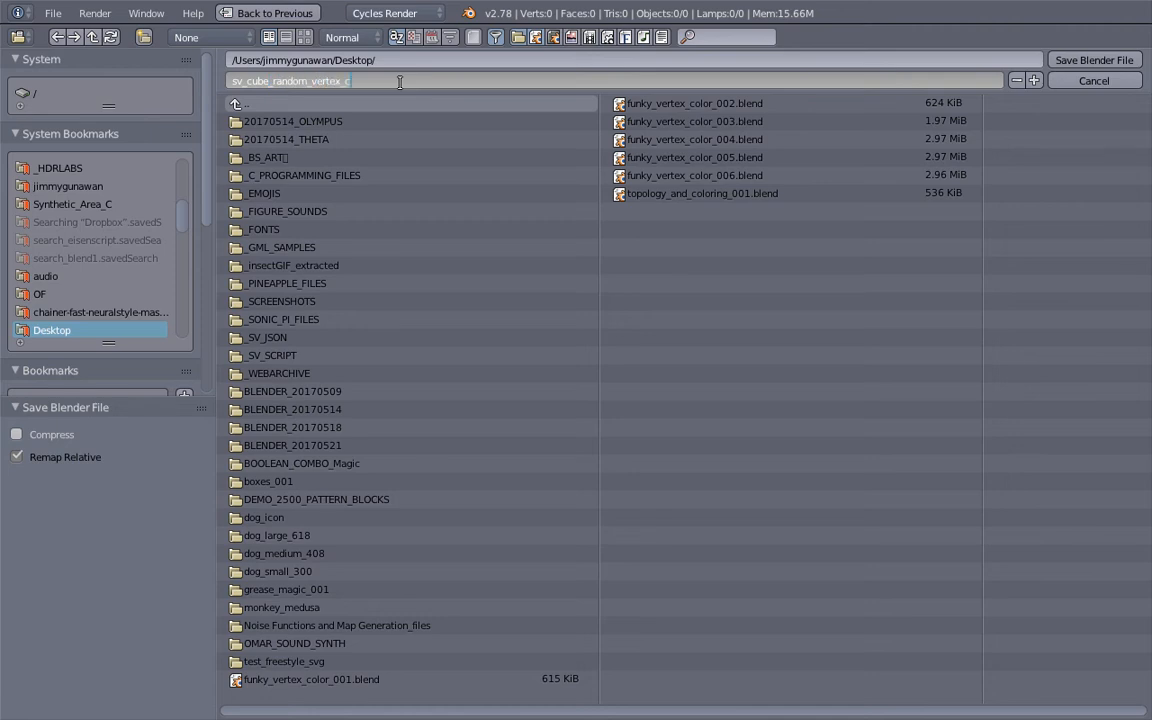
pyautogui.write('olor_001')
pyautogui.press('Return')
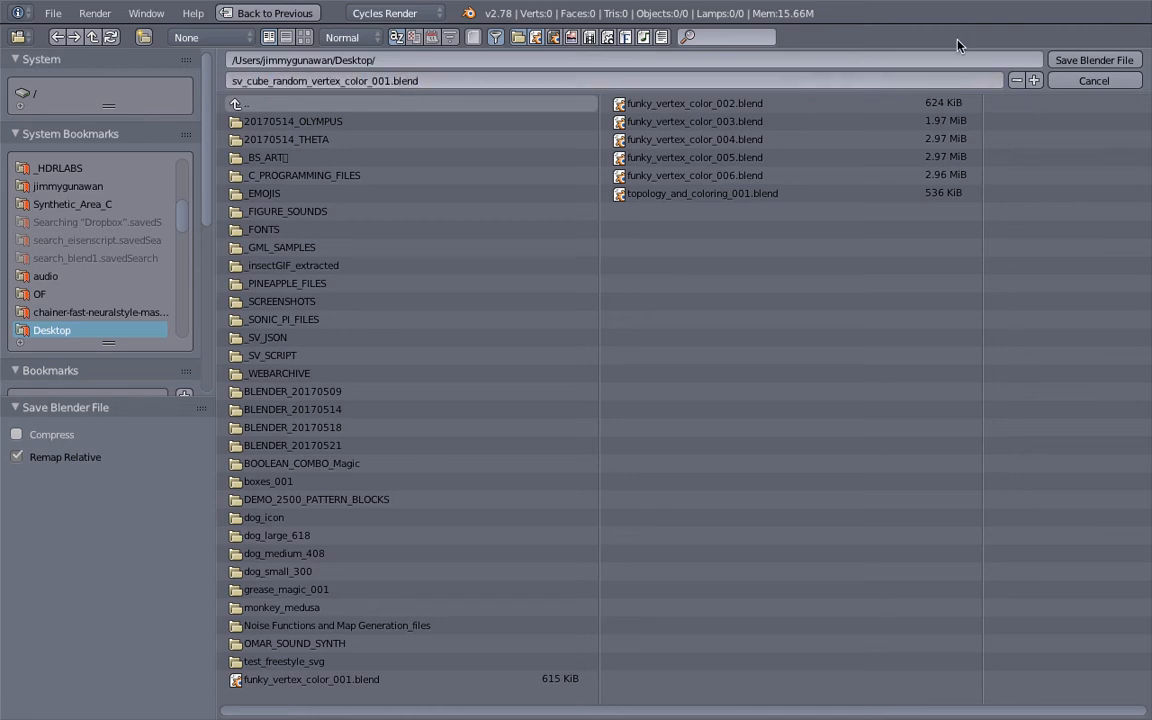
pyautogui.click(1094, 60)
# Move the Box node slightly closer to the Vertex color new node.
pyautogui.moveTo(280, 269); pyautogui.dragTo(281, 260, button='middle')
pyautogui.moveTo(473, 568); pyautogui.dragTo(442, 579, button='middle')
pyautogui.moveTo(187, 128); pyautogui.dragTo(228, 121)
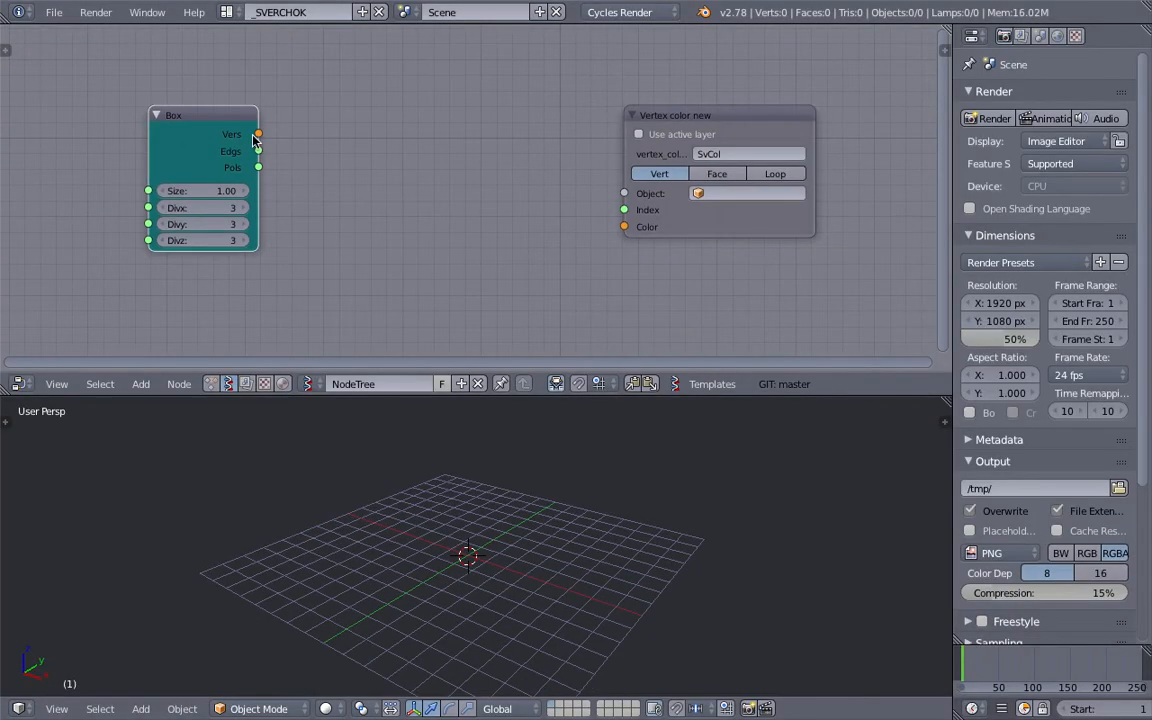
# Add a Viewer BMesh node and connect the Box node's Vers to its vertices and Pols to its faces.
pyautogui.hotkey('shift', 'a')
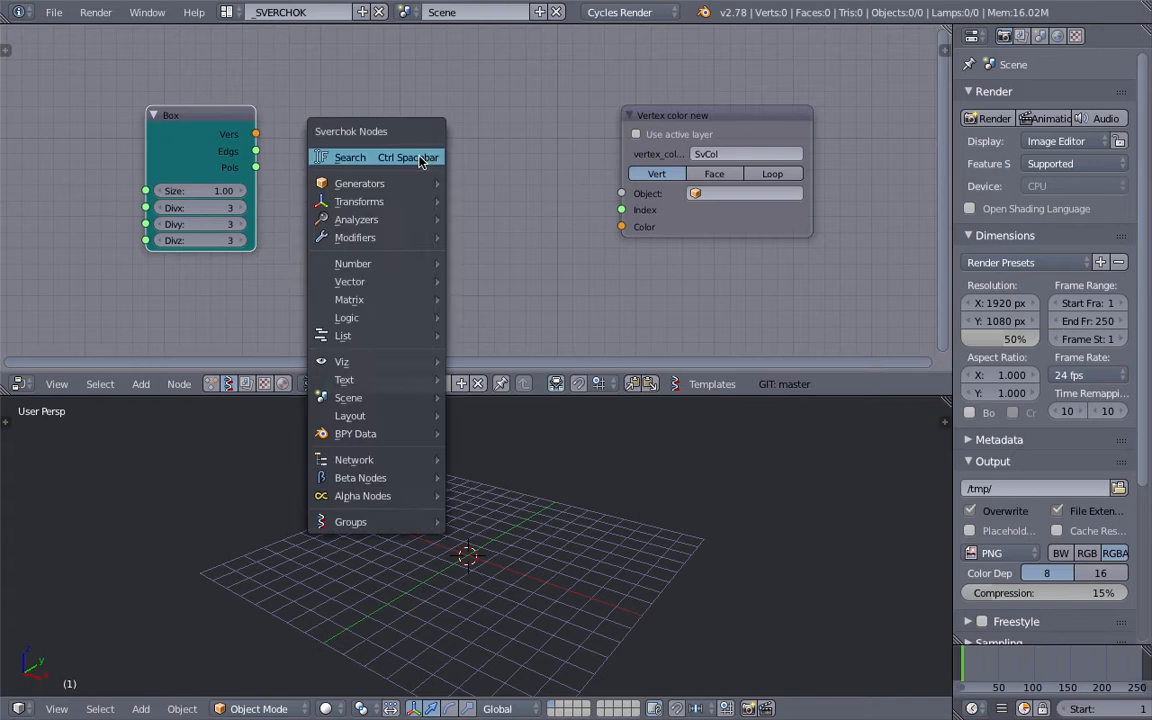
pyautogui.click(419, 157)
pyautogui.write('bmes')
pyautogui.press('Down')
pyautogui.press('Down')
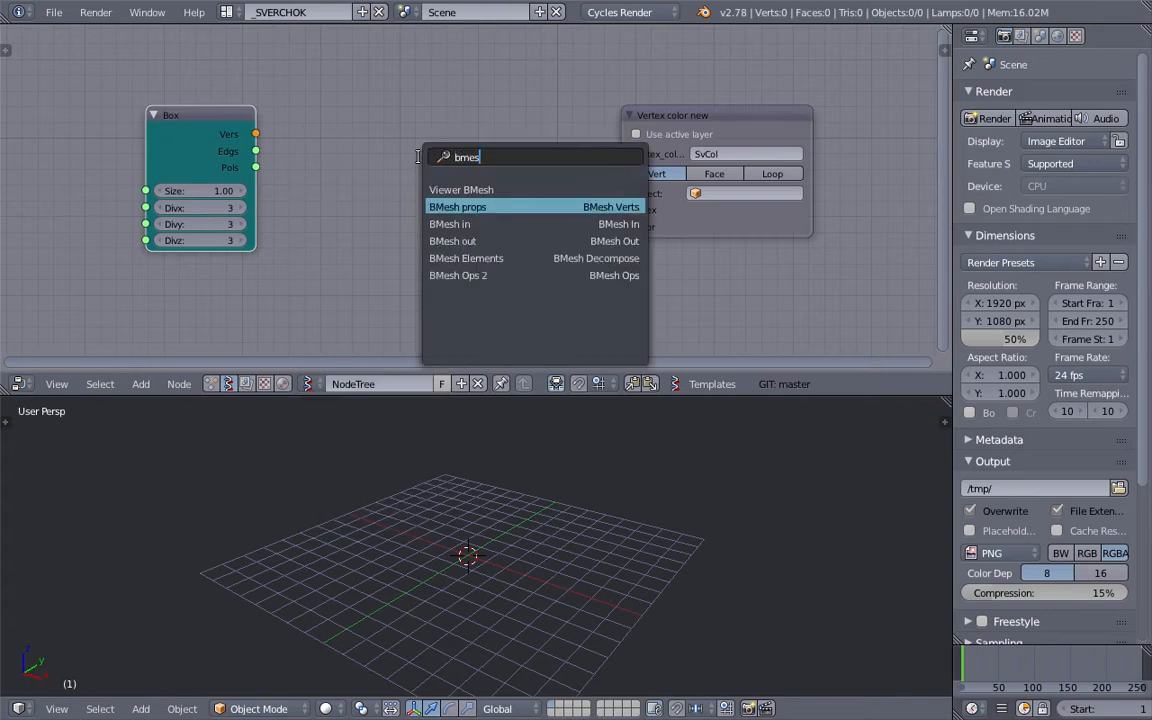
pyautogui.press('Up')
pyautogui.press('Up')
pyautogui.press('Up')
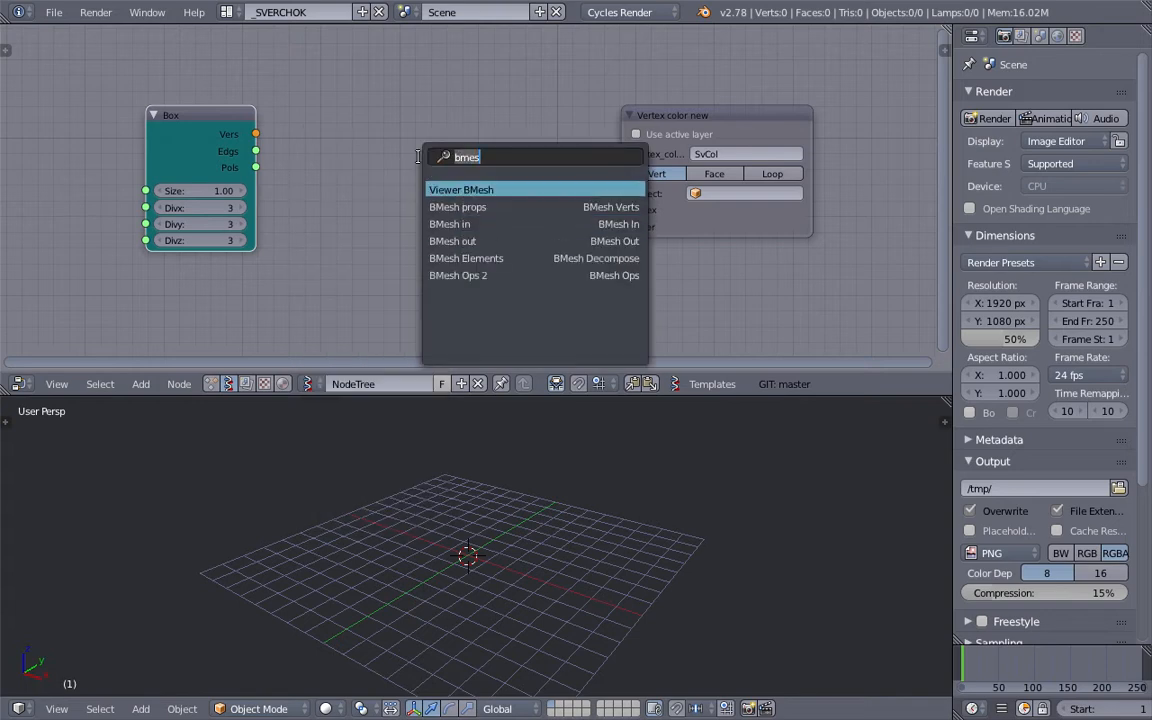
pyautogui.press('Return')
pyautogui.click(392, 60)
pyautogui.moveTo(256, 134); pyautogui.dragTo(403, 237)
pyautogui.moveTo(256, 167); pyautogui.dragTo(403, 270)
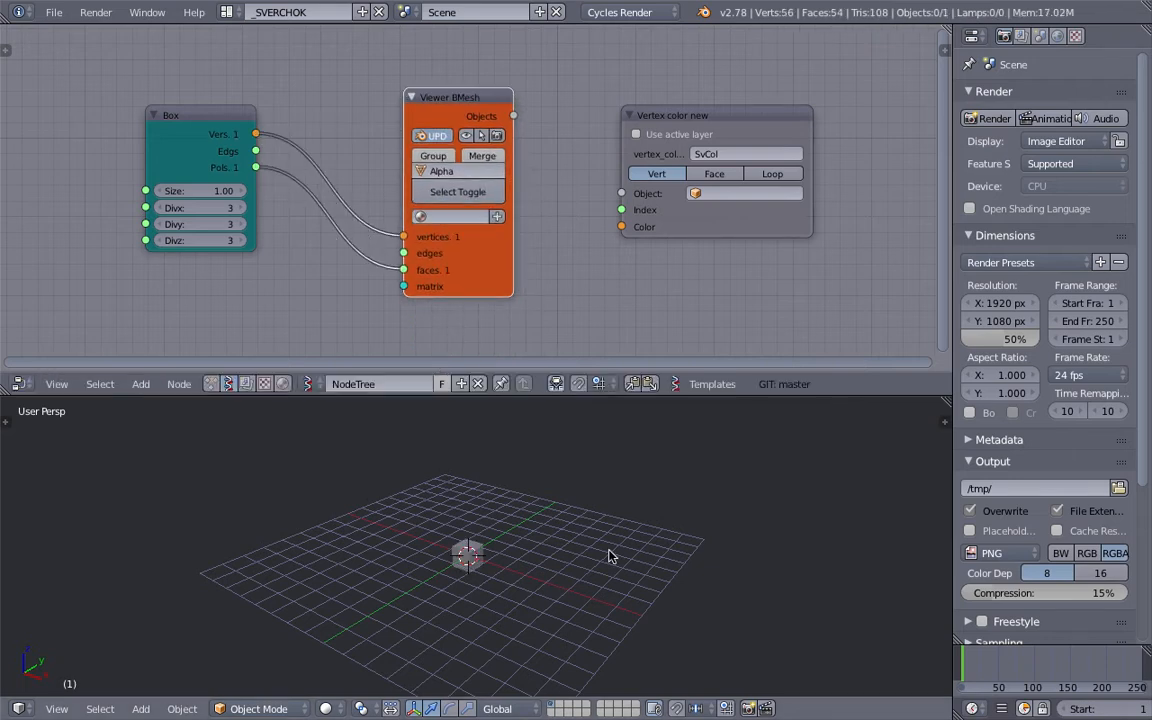
# Turn on Wire display for the generated box object, then deselect it.
pyautogui.moveTo(599, 543); pyautogui.dragTo(550, 534, button='middle')
pyautogui.scroll(5, 550, 534)
pyautogui.rightClick(466, 538)
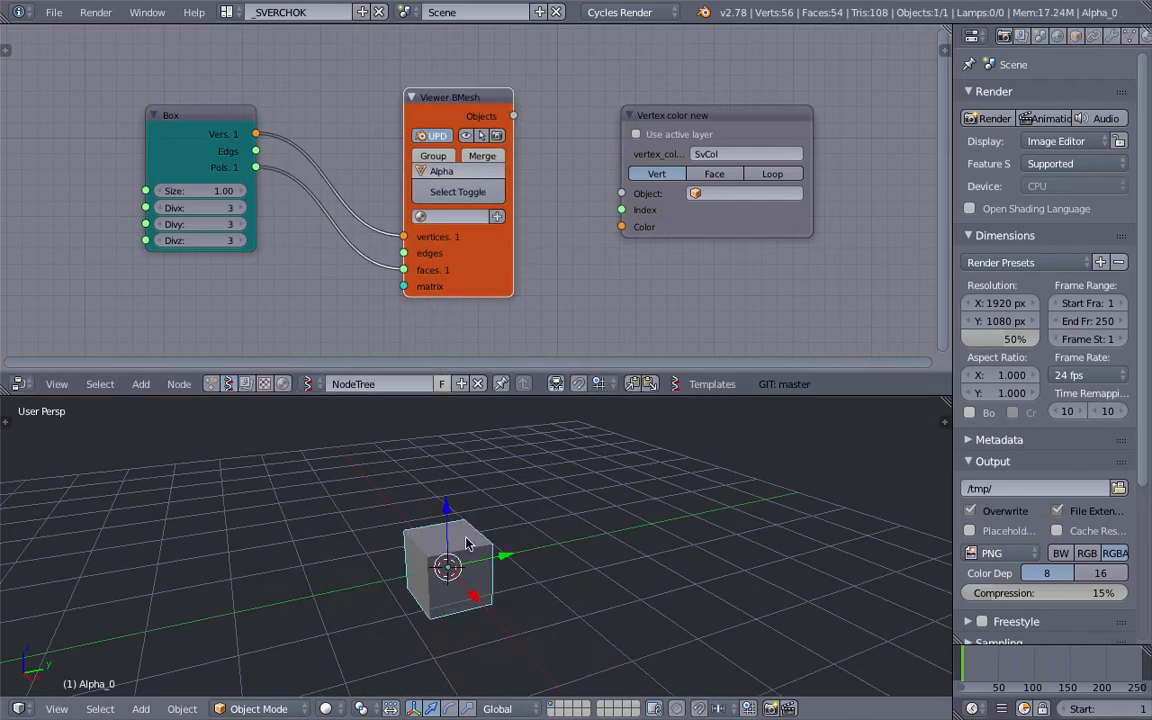
pyautogui.click(1074, 37)
pyautogui.click(969, 528)
pyautogui.moveTo(869, 530); pyautogui.dragTo(452, 550, button='middle')
pyautogui.press('a')
# Move the Viewer BMesh node slightly toward the Box node and try a link from its Objects output.
pyautogui.moveTo(474, 104); pyautogui.dragTo(516, 119)
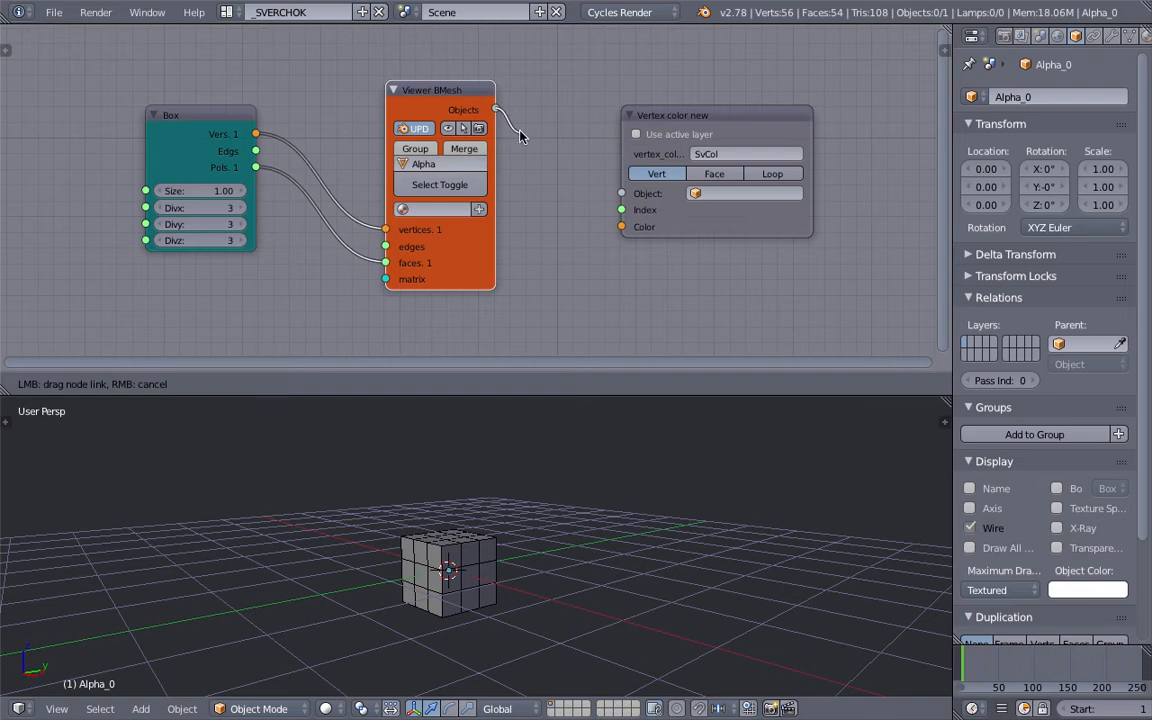
pyautogui.moveTo(584, 169); pyautogui.dragTo(588, 173)
pyautogui.moveTo(479, 197); pyautogui.dragTo(519, 208, button='middle')
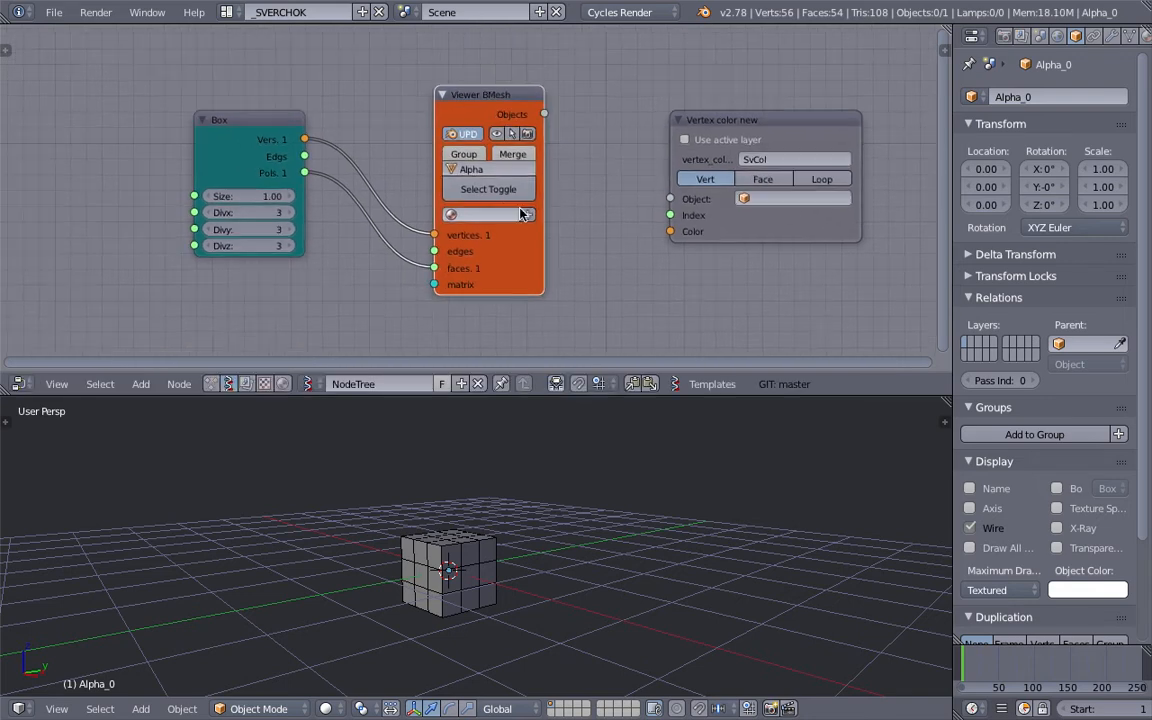
pyautogui.click(614, 12)
pyautogui.moveTo(542, 147); pyautogui.dragTo(561, 169, button='middle')
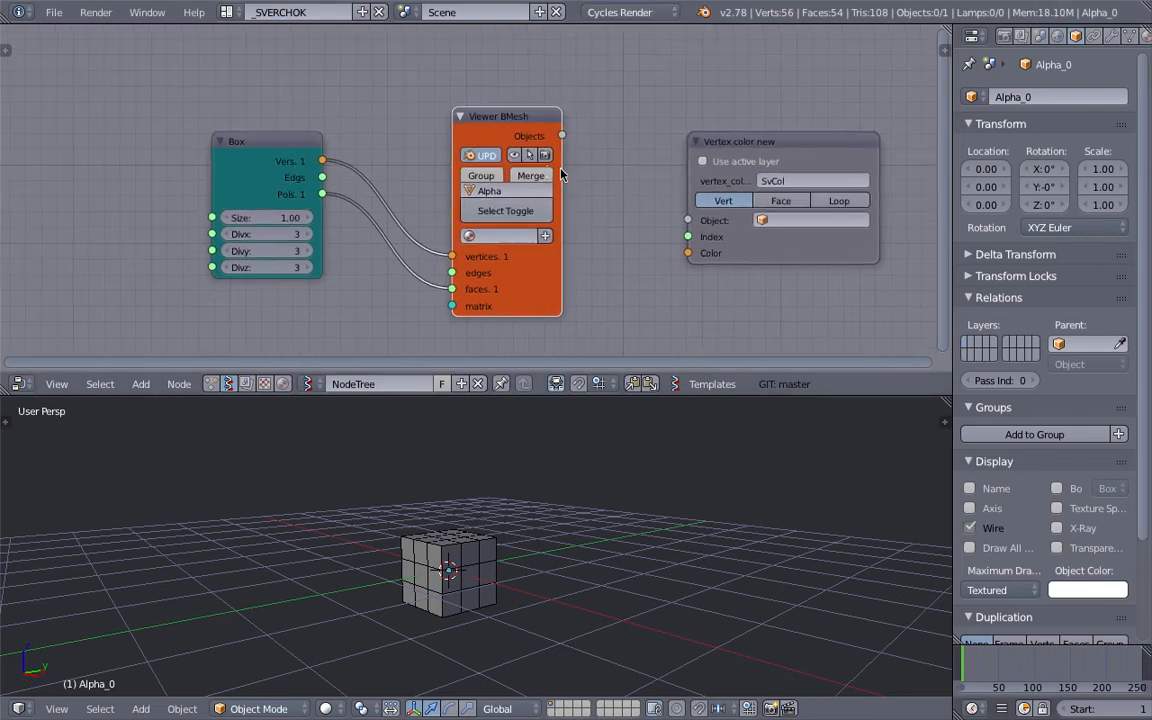
# Add the default sv_material to the Viewer BMesh node and show its shader nodes in a second node editor beside the first.
pyautogui.click(545, 237)
pyautogui.moveTo(940, 45); pyautogui.dragTo(477, 185)
pyautogui.click(763, 384)
# Rearrange the Attribute and Material Output nodes around the Diffuse BSDF in sv_material.
pyautogui.moveTo(681, 175); pyautogui.dragTo(625, 314, button='middle')
pyautogui.moveTo(764, 153); pyautogui.dragTo(538, 231, button='middle')
pyautogui.scroll(1, 621, 215)
pyautogui.moveTo(890, 142); pyautogui.dragTo(822, 142)
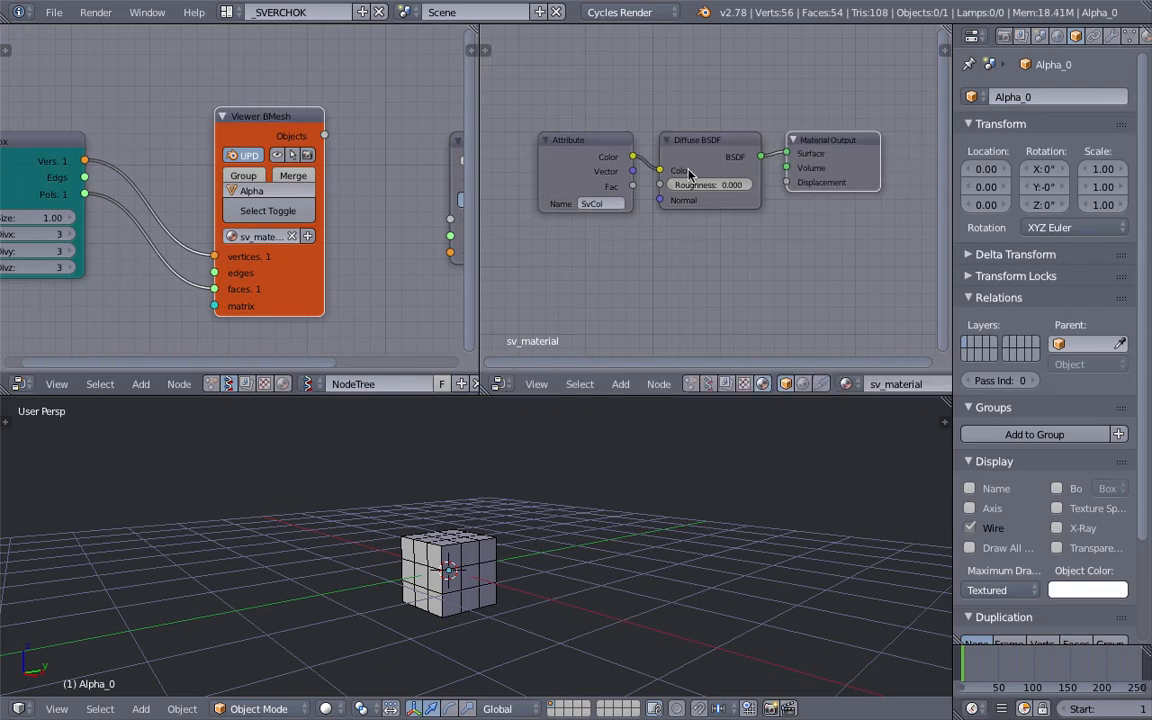
pyautogui.scroll(1, 692, 173)
pyautogui.moveTo(567, 128)
pyautogui.mouseDown()
pyautogui.moveTo(564, 139)
pyautogui.moveTo(560, 119)
pyautogui.mouseUp()
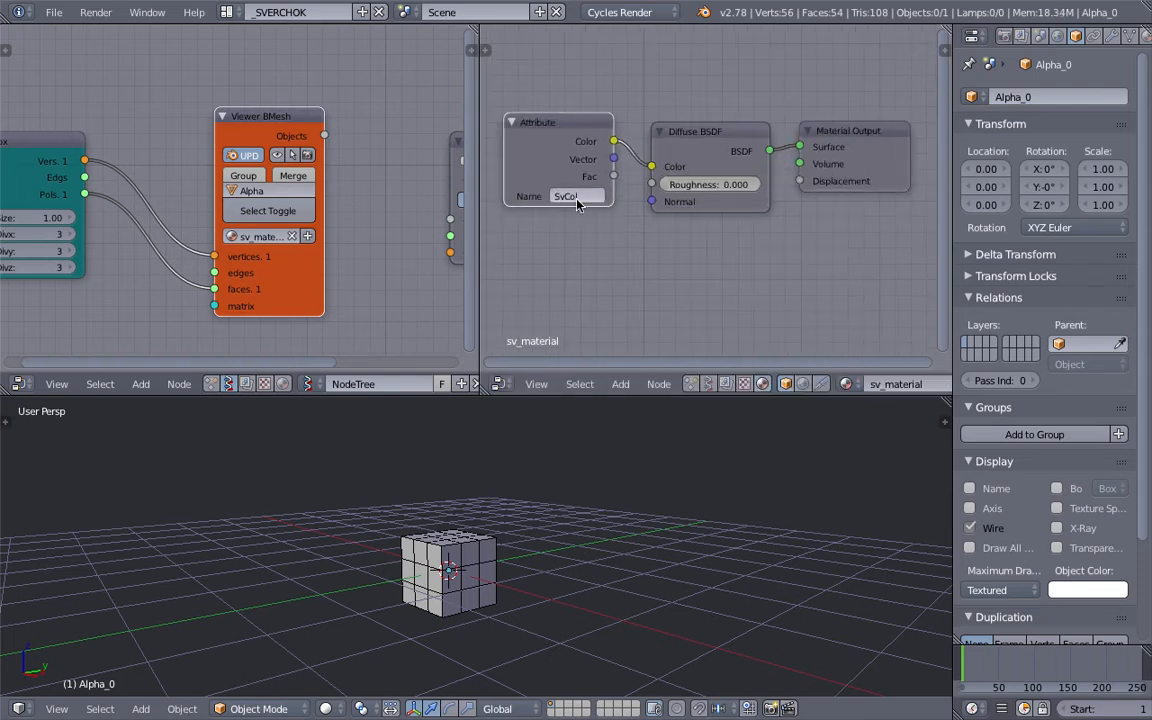
pyautogui.moveTo(604, 249); pyautogui.dragTo(608, 253, button='middle')
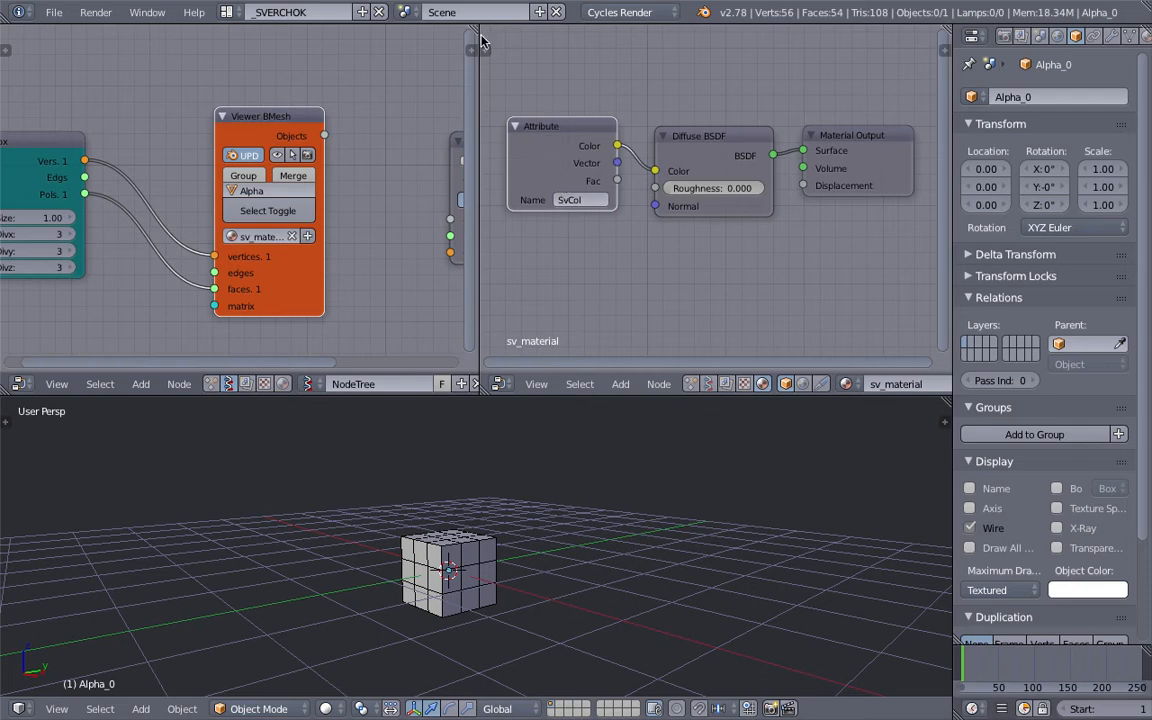
# Merge the two node editors back into the Sverchok one and save the file over the existing version.
pyautogui.moveTo(483, 27); pyautogui.dragTo(633, 116)
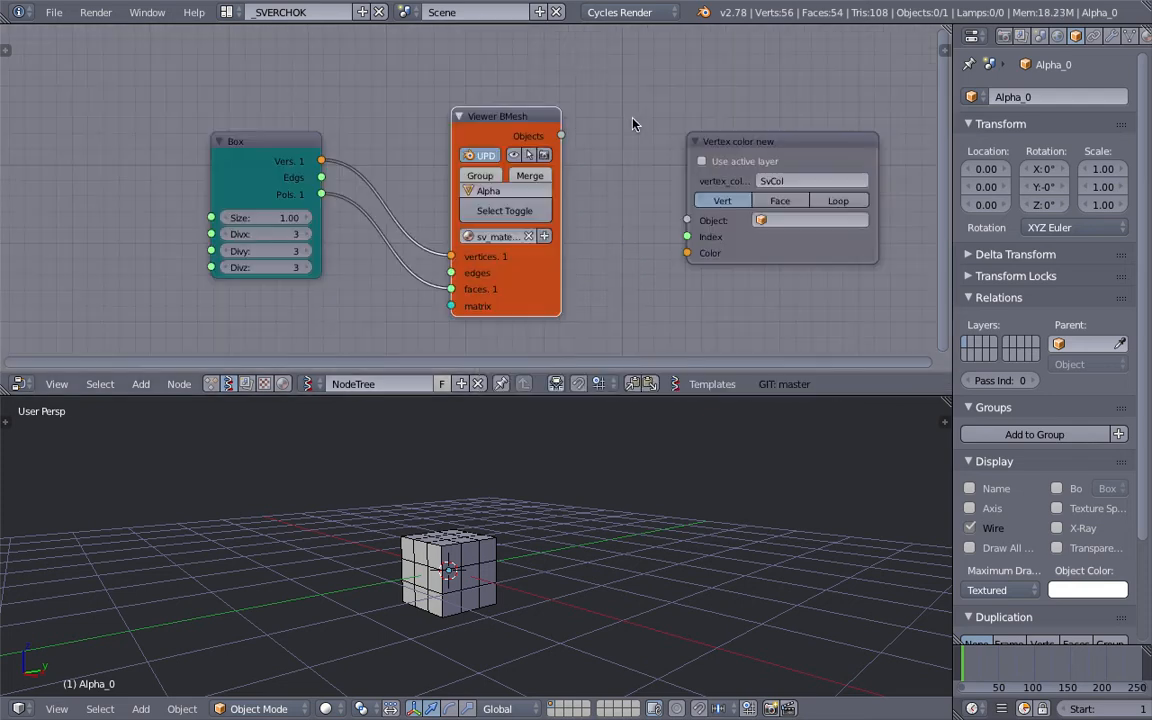
pyautogui.moveTo(633, 116); pyautogui.dragTo(640, 134, button='middle')
pyautogui.hotkey('ctrl', 's')
pyautogui.click(640, 134)
pyautogui.press('Home')
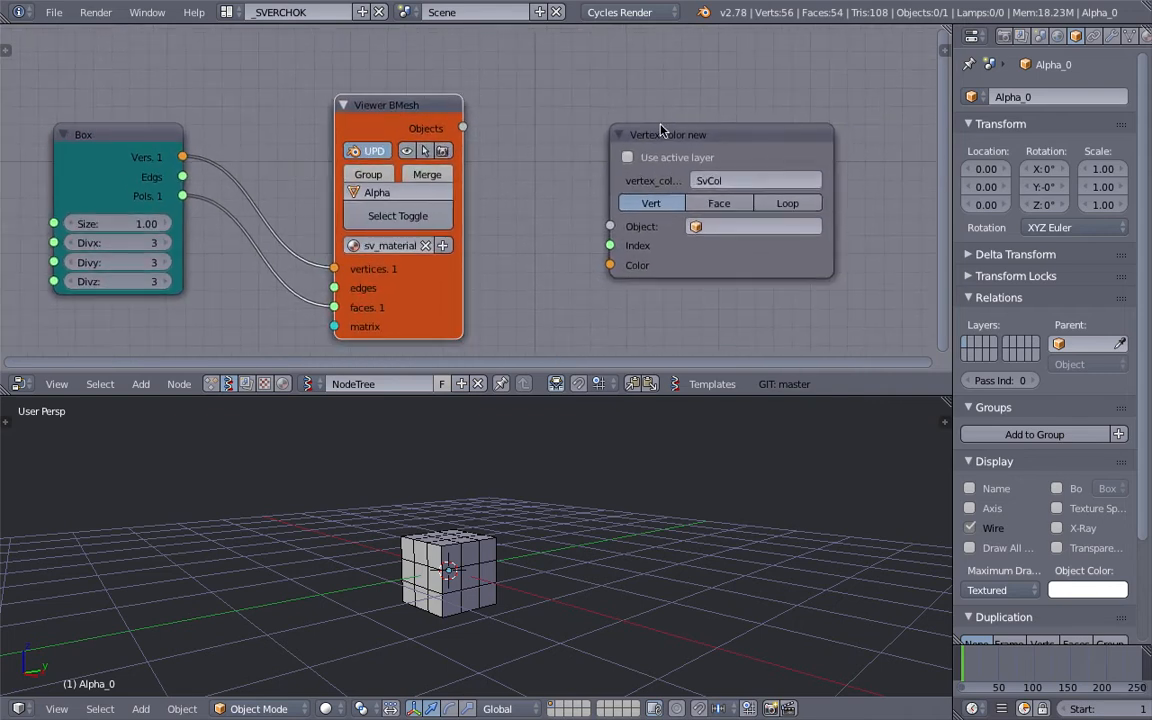
# Try the Face and Loop modes of the Vertex color new node, leaving it on Loop.
pyautogui.click(644, 195)
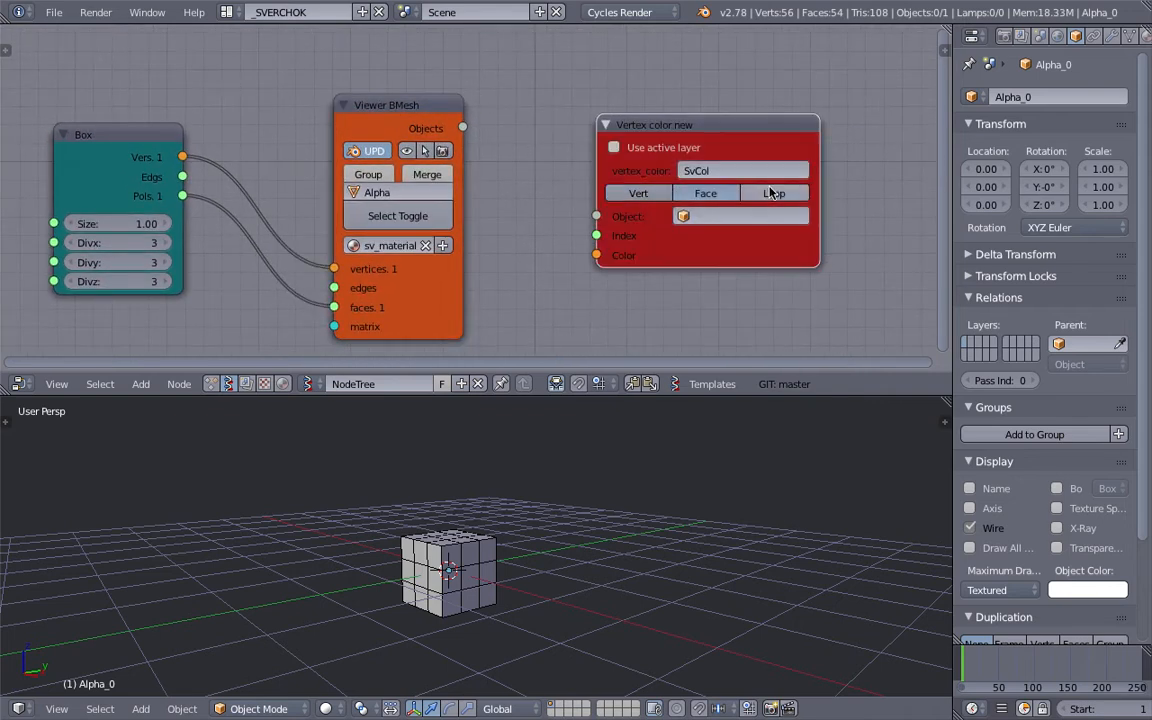
pyautogui.click(698, 200)
pyautogui.click(755, 200)
pyautogui.click(766, 197)
pyautogui.scroll(-2, 670, 190)
pyautogui.moveTo(668, 186); pyautogui.dragTo(692, 171, button='middle')
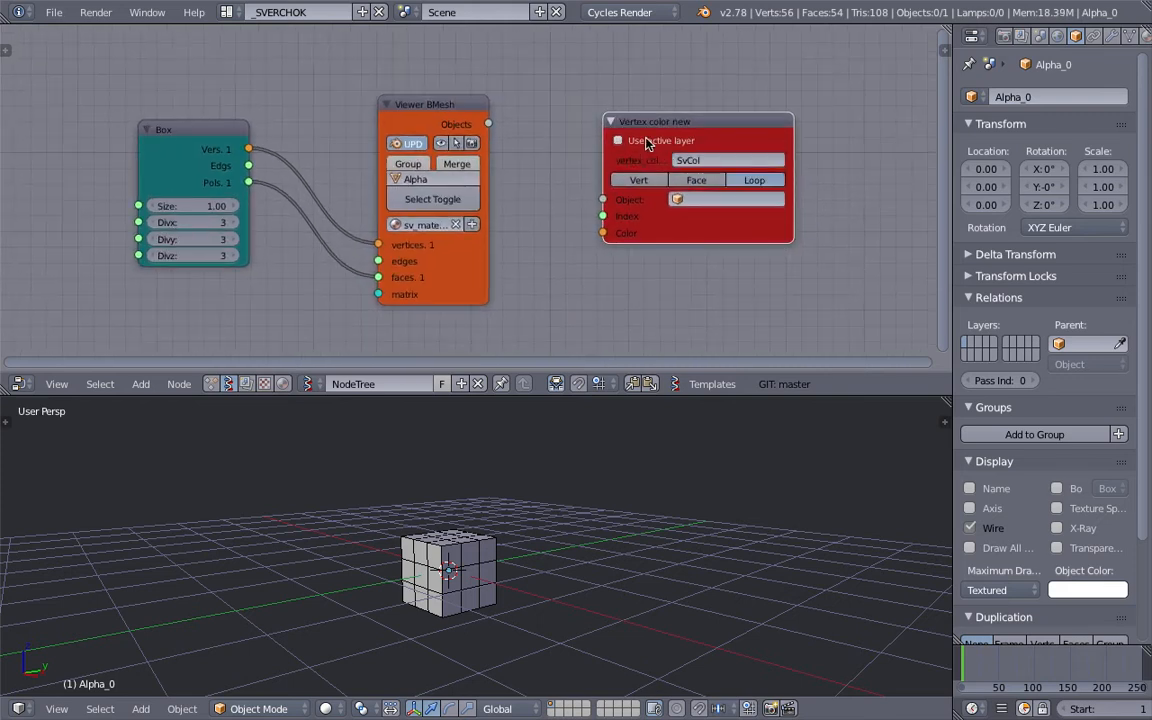
# Switch to the Safari browser, open the Animation Nodes Vertex Colors post and skim through its content.
pyautogui.hotkey('ctrl', 'Right')
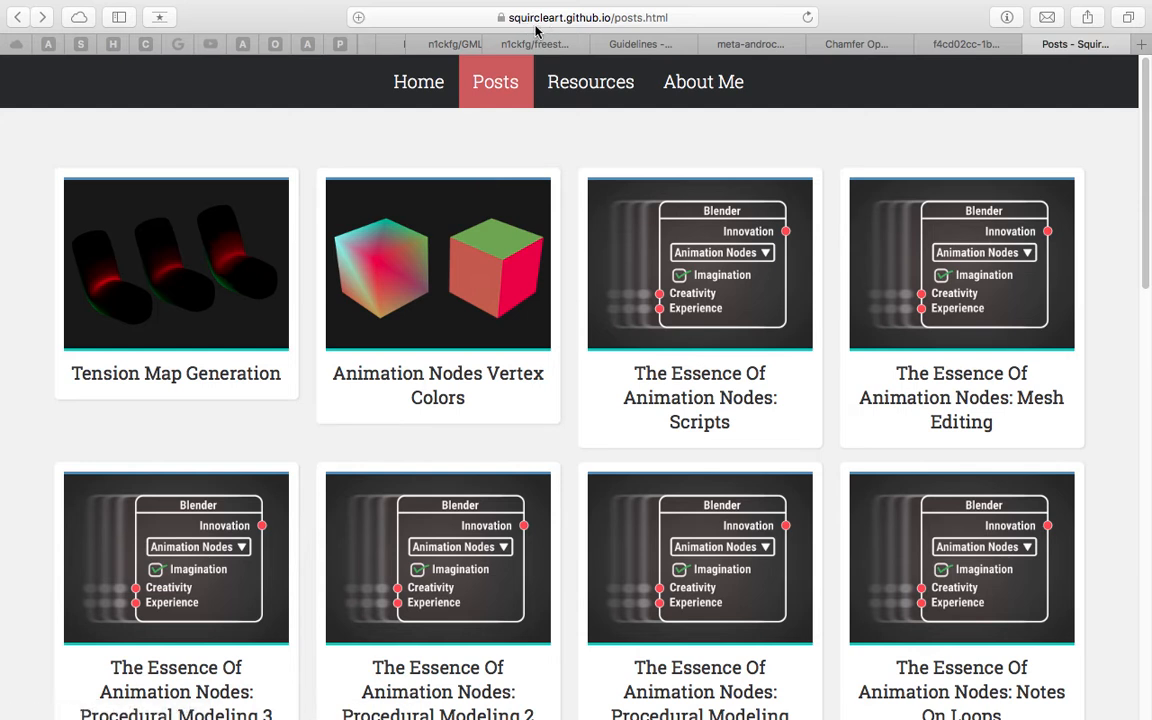
pyautogui.click(478, 375)
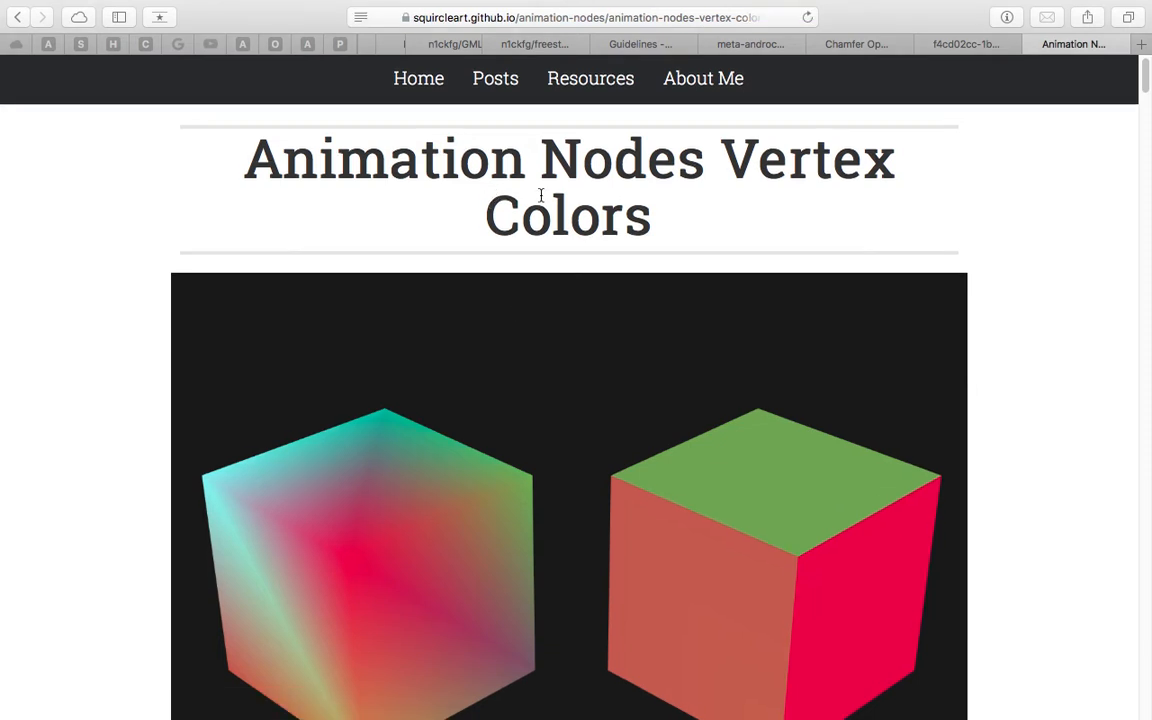
pyautogui.scroll(-15, 1148, 92)
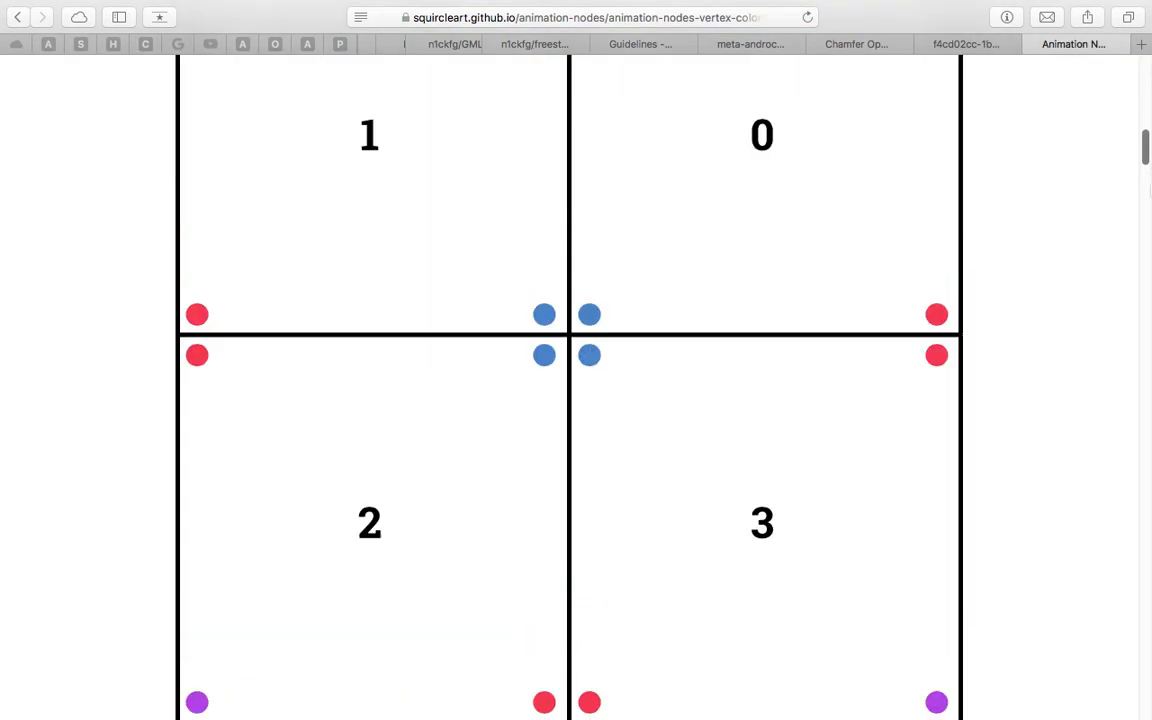
pyautogui.moveTo(1146, 241); pyautogui.dragTo(1144, 396)
pyautogui.scroll(-6, 930, 456)
pyautogui.scroll(-10, 1131, 465)
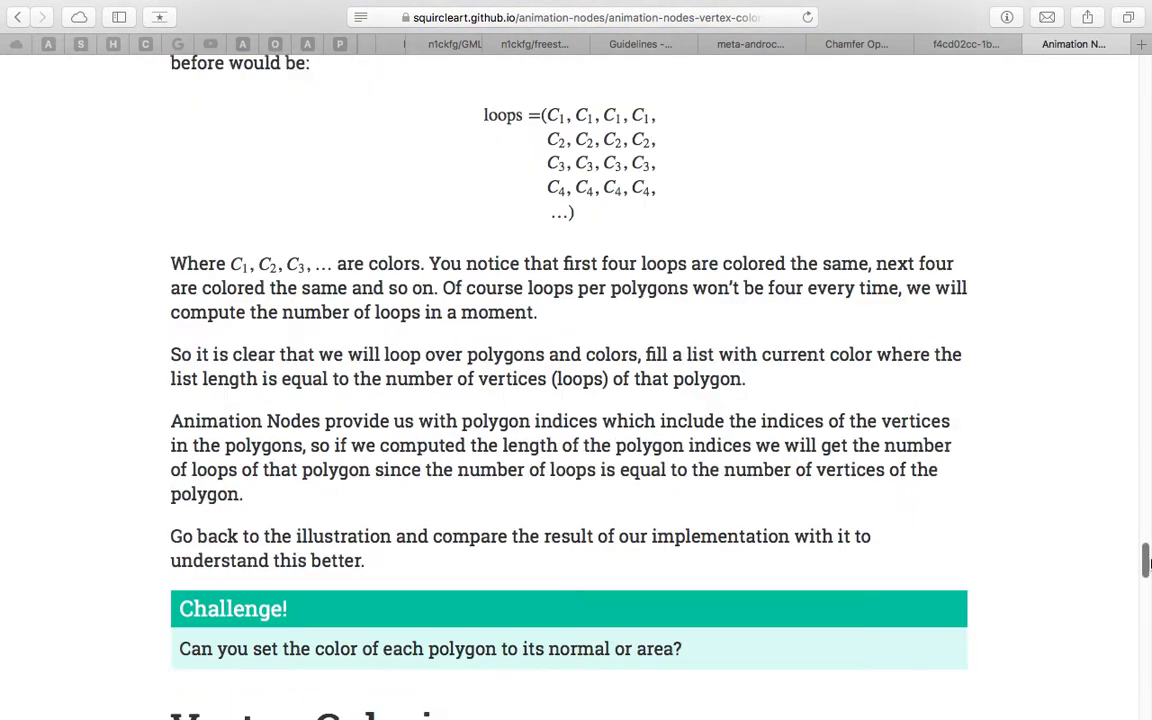
pyautogui.scroll(5, 1148, 399)
pyautogui.moveTo(1147, 400); pyautogui.dragTo(1145, 95)
pyautogui.scroll(5, 897, 275)
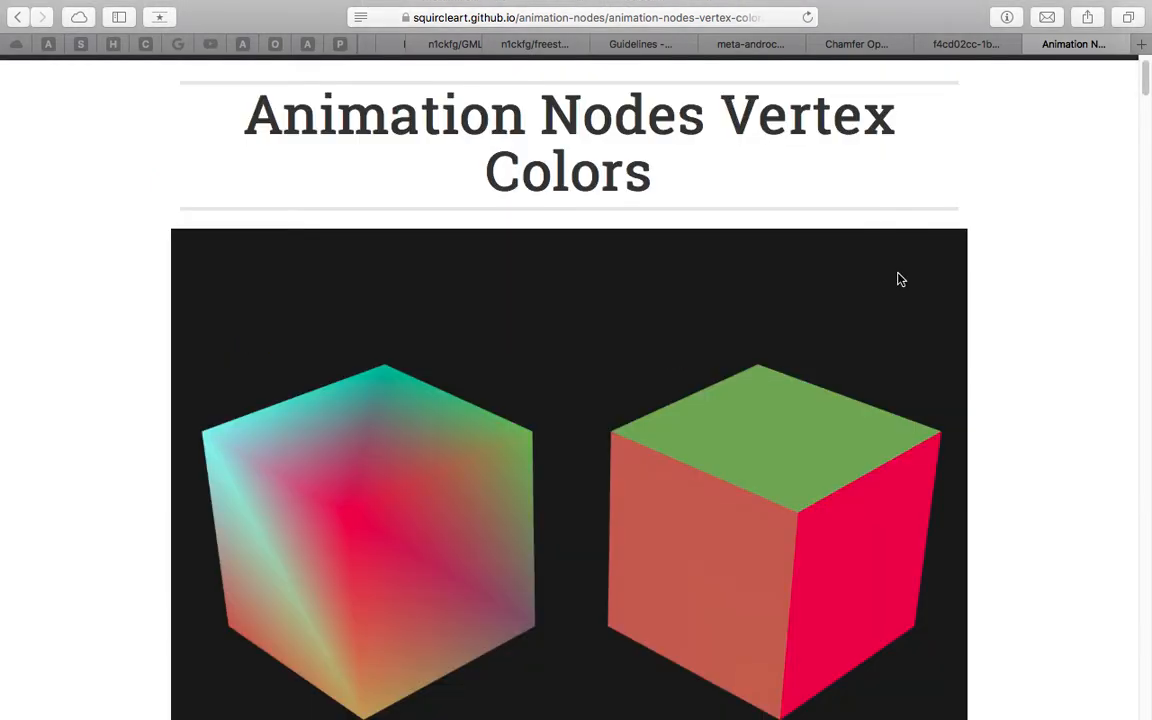
# Examine the post's mesh loop diagrams and its Random Generator and Sampler sections.
pyautogui.scroll(-10, 765, 327)
pyautogui.scroll(-6, 771, 327)
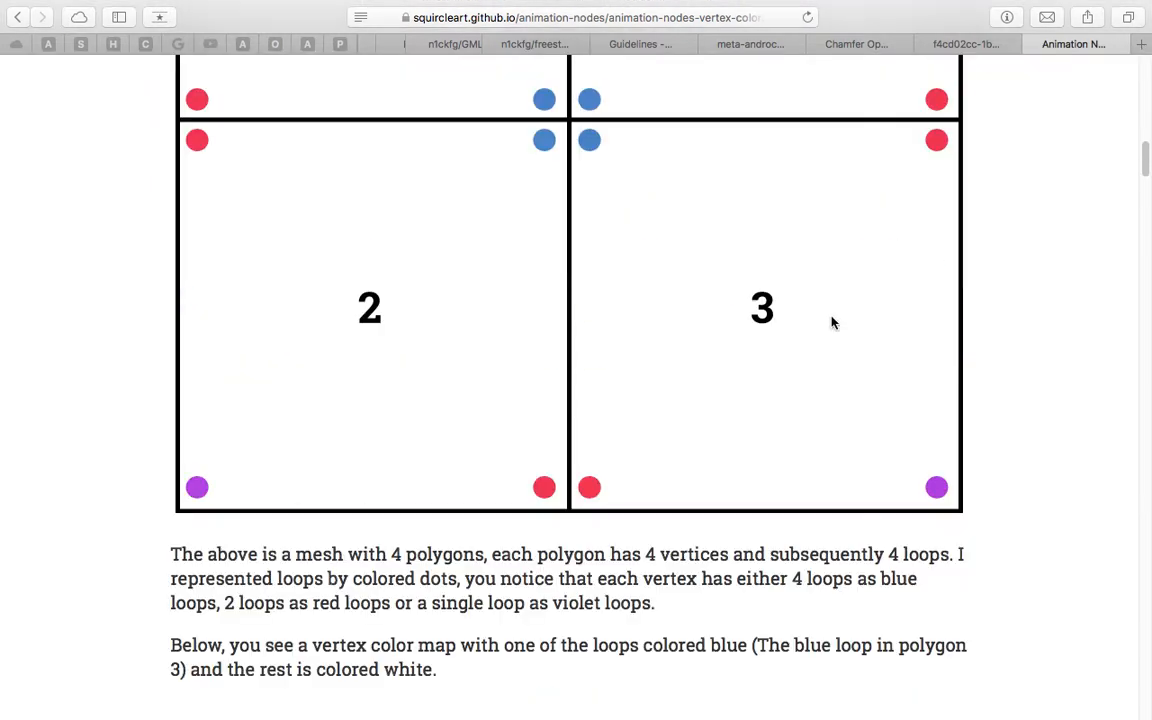
pyautogui.scroll(-15, 830, 321)
pyautogui.scroll(-20, 569, 400)
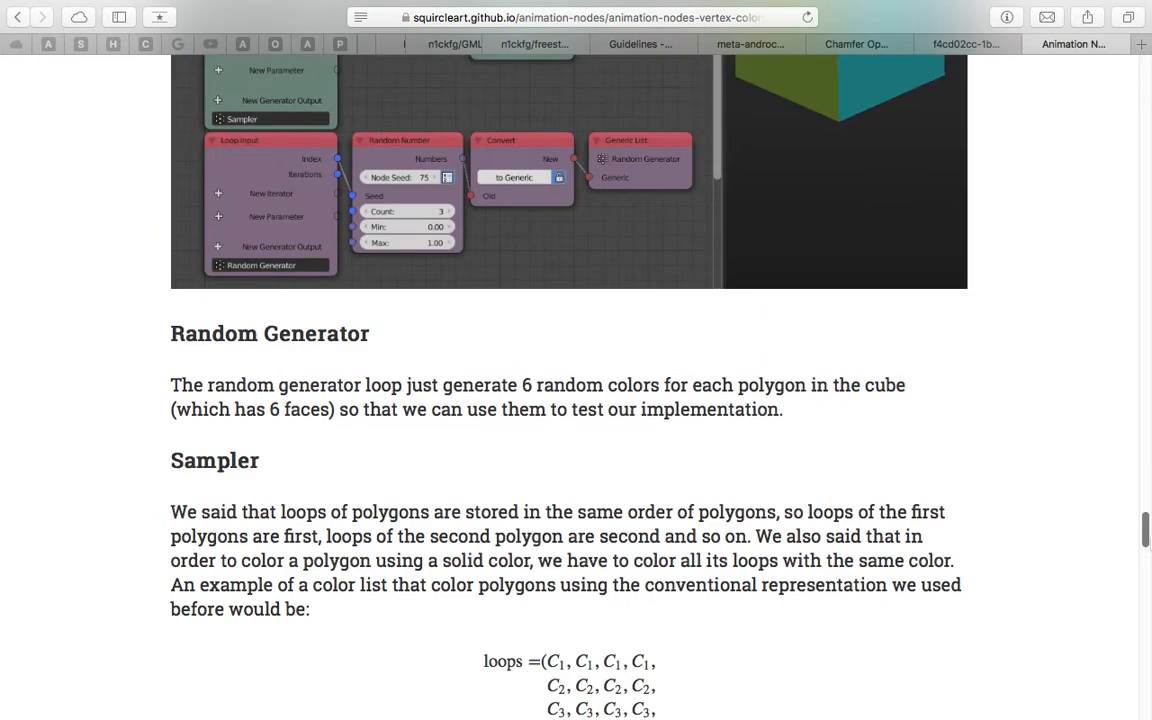
pyautogui.scroll(4, 975, 442)
pyautogui.scroll(-5, 900, 360)
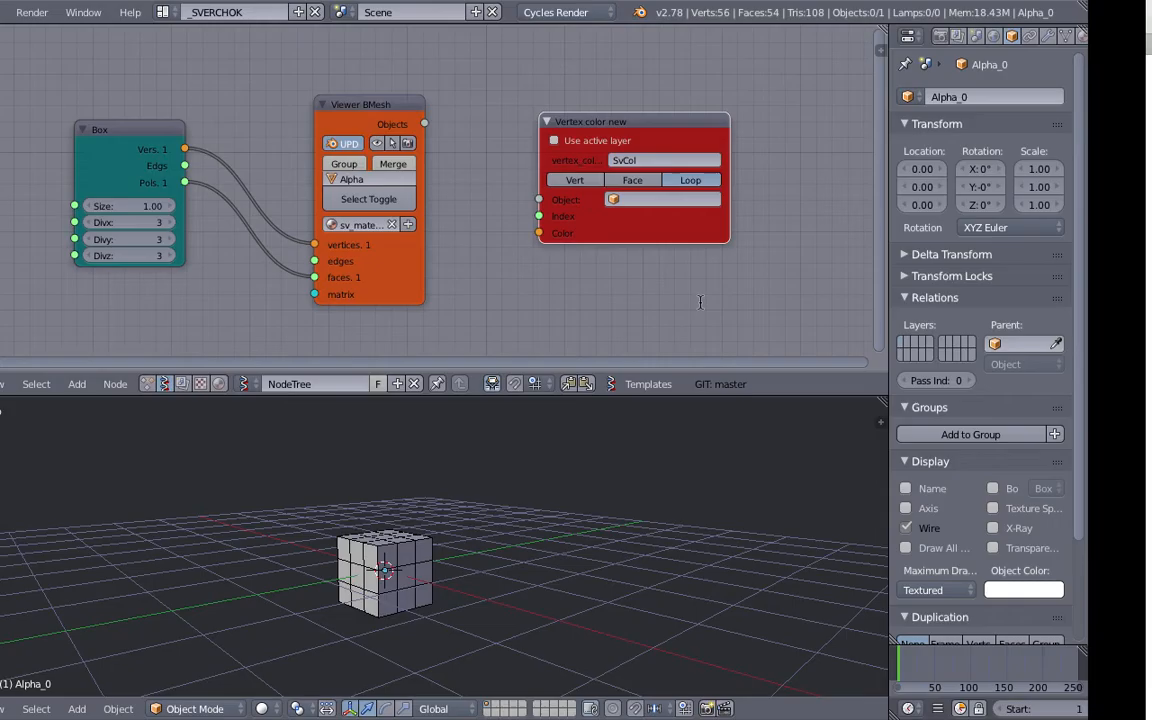
# Switch back to Blender, link the Viewer BMesh Objects output to the Object input of Vertex color new, and save over the existing file.
pyautogui.moveTo(540, 190); pyautogui.dragTo(626, 187, button='middle')
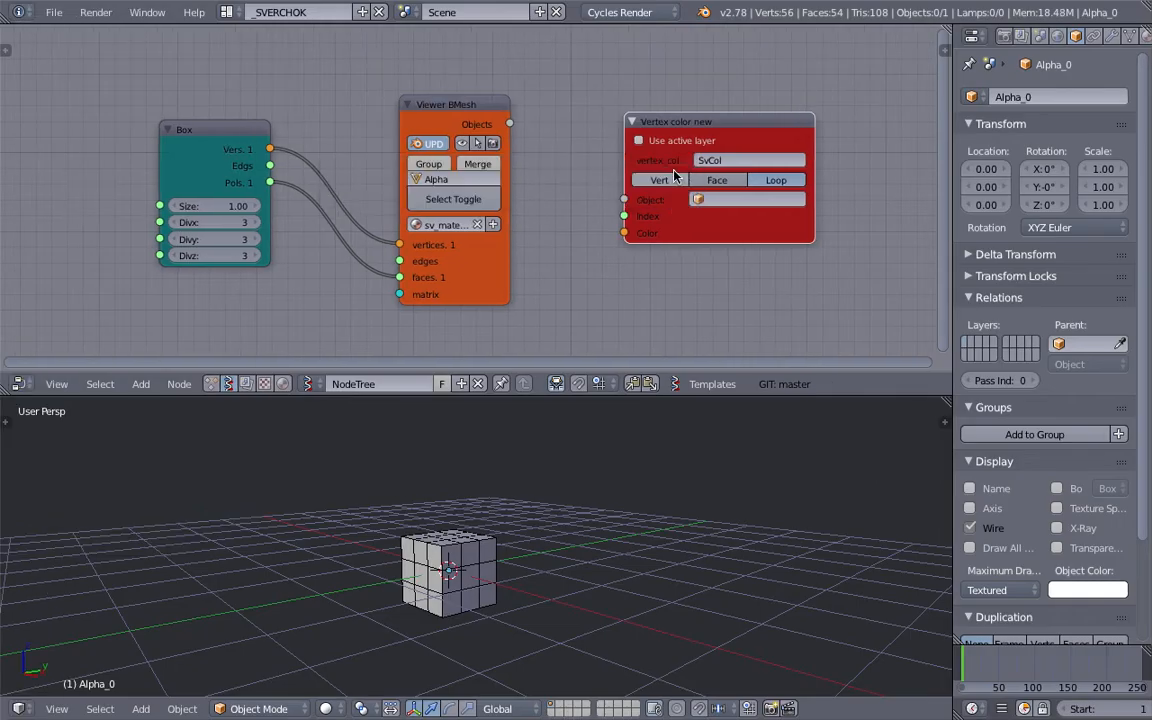
pyautogui.moveTo(672, 131); pyautogui.dragTo(669, 142)
pyautogui.moveTo(509, 126); pyautogui.dragTo(620, 209)
pyautogui.moveTo(673, 240); pyautogui.dragTo(625, 200, button='middle')
pyautogui.hotkey('ctrl', 's')
pyautogui.click(609, 209)
# Move the Vertex color new node farther from Viewer BMesh and set it to Vert mode.
pyautogui.moveTo(730, 202); pyautogui.dragTo(815, 215)
pyautogui.click(707, 161)
pyautogui.moveTo(565, 257); pyautogui.dragTo(572, 226, button='middle')
# Try Texture shading in the 3D viewport and settle on Material shading for the cube.
pyautogui.moveTo(560, 430)
pyautogui.mouseDown(button='middle')
pyautogui.moveTo(556, 456)
pyautogui.moveTo(520, 480)
pyautogui.mouseUp(button='middle')
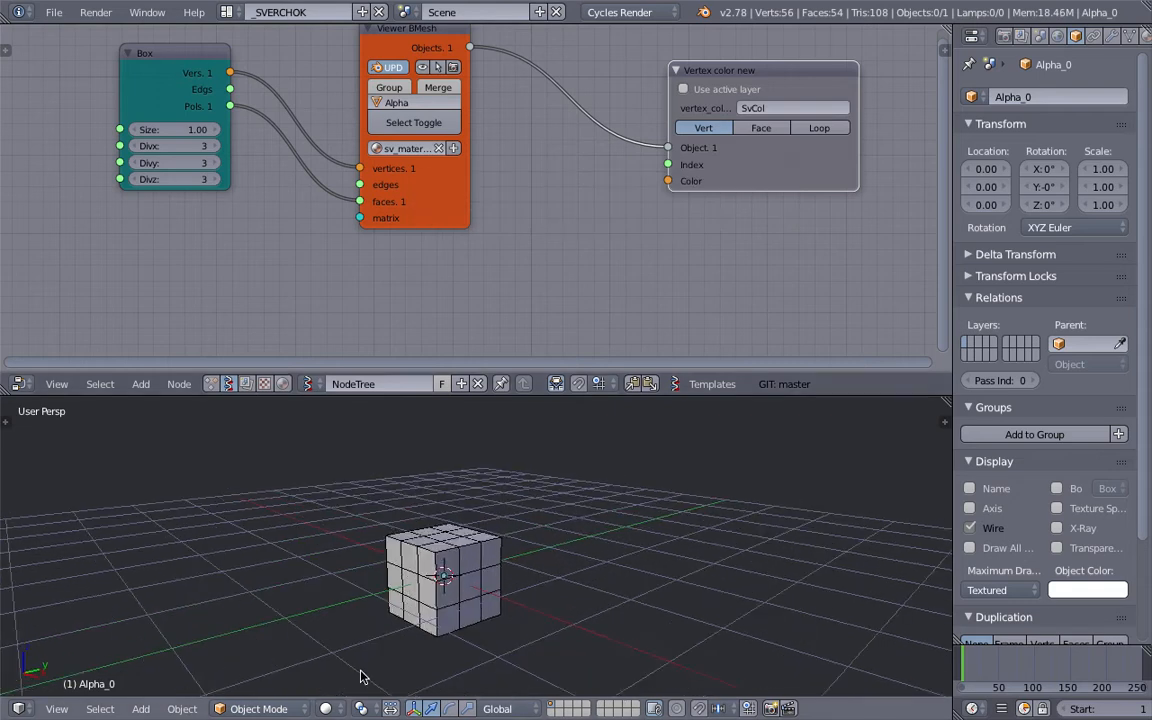
pyautogui.click(325, 709)
pyautogui.click(358, 628)
pyautogui.click(325, 709)
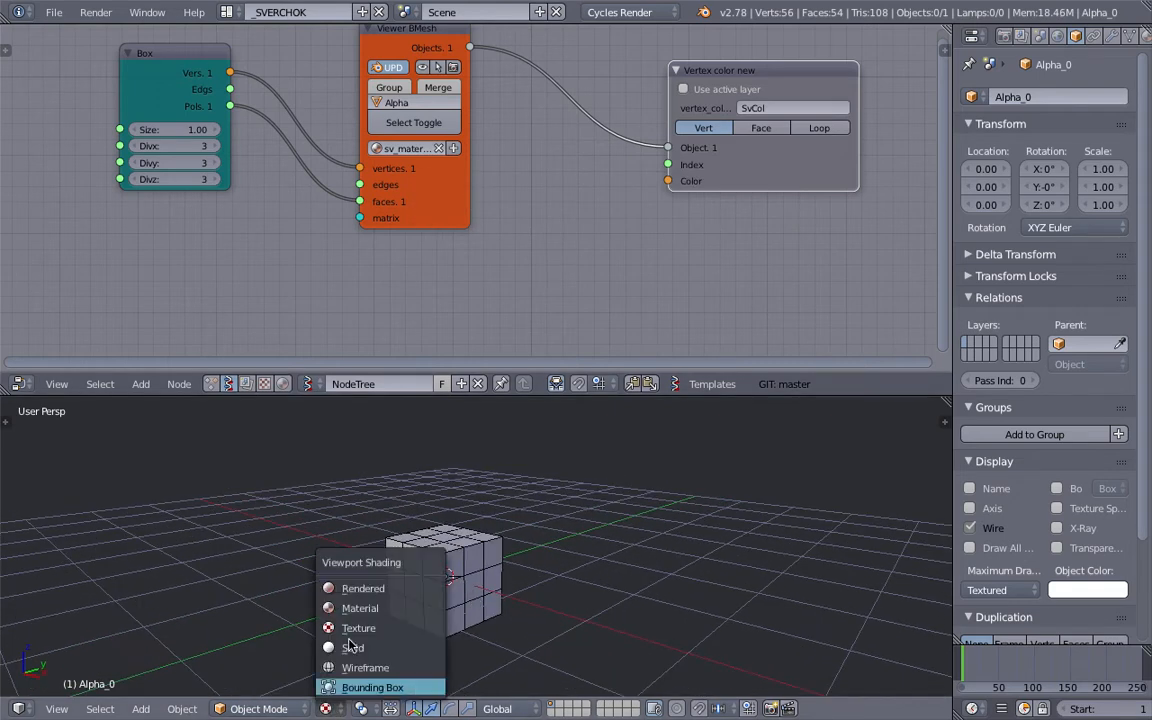
pyautogui.click(358, 608)
pyautogui.moveTo(547, 540); pyautogui.dragTo(550, 535, button='middle')
# Add a Random Vector MK2 node below and between the Viewer BMesh and Vertex color new nodes, and save the file.
pyautogui.moveTo(571, 256); pyautogui.dragTo(572, 249, button='middle')
pyautogui.hotkey('shift', 'a')
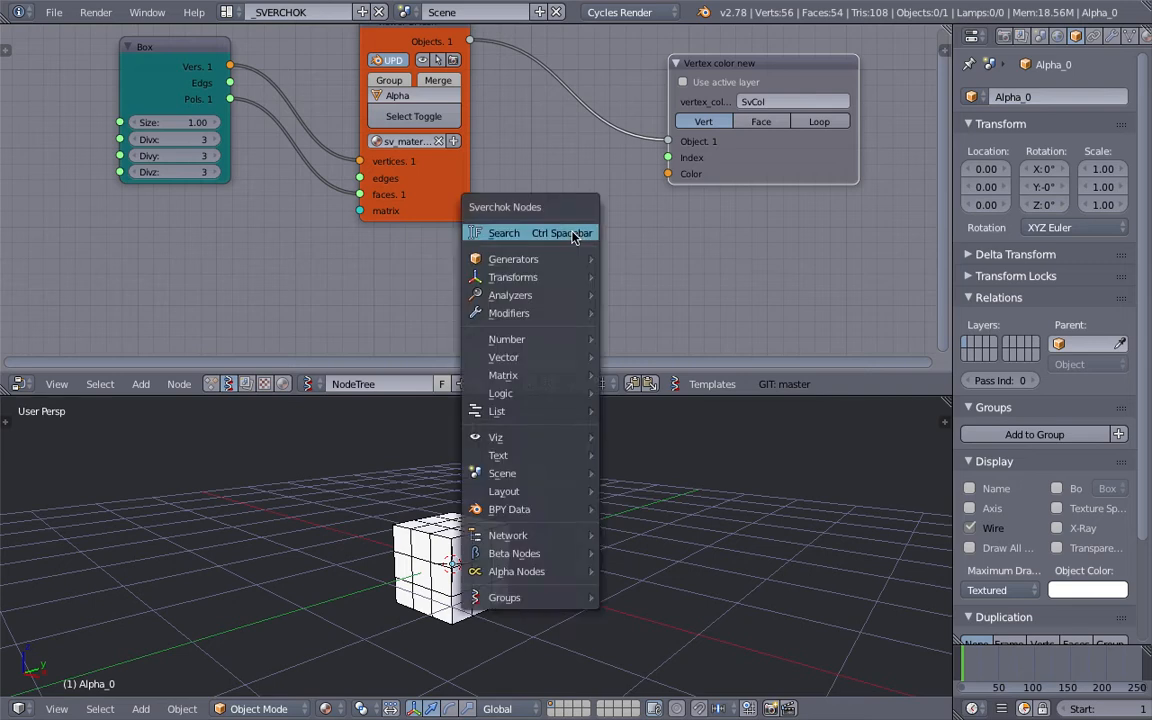
pyautogui.click(573, 235)
pyautogui.write('random')
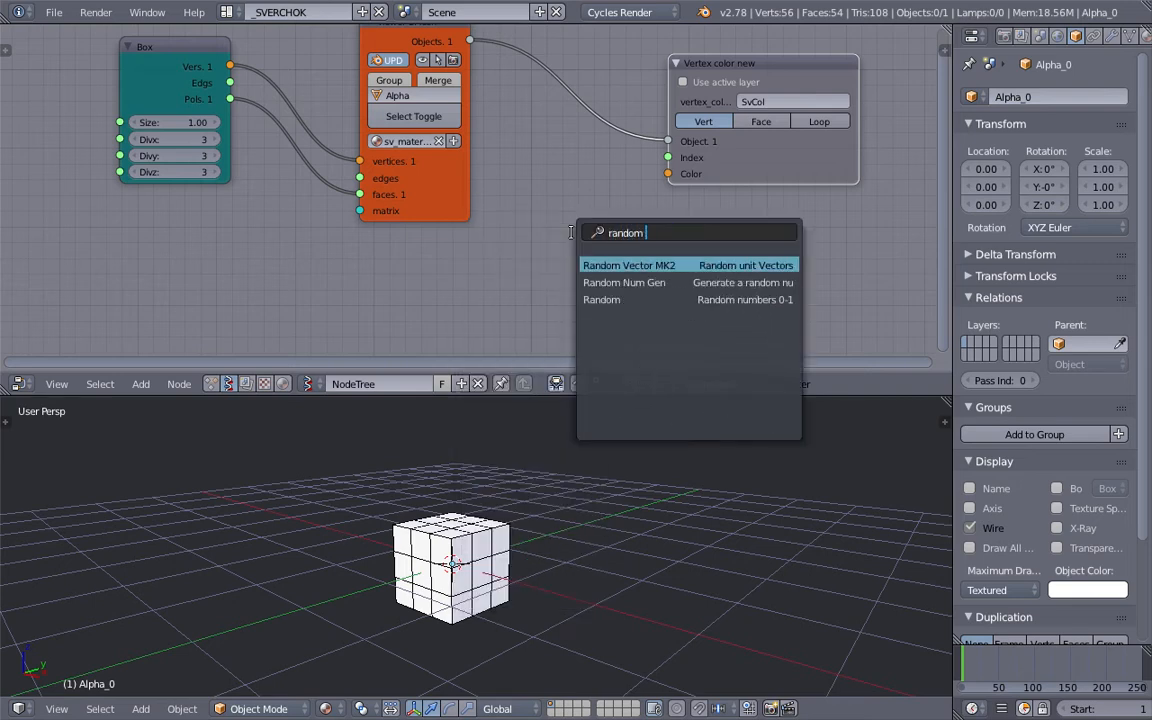
pyautogui.press('Return')
pyautogui.click(537, 240)
pyautogui.hotkey('ctrl', 's')
pyautogui.click(537, 239)
# Link the Random output to the Color input of Vertex color new, and set Count to 91 and Seed to 54.
pyautogui.moveTo(645, 261); pyautogui.dragTo(668, 174)
pyautogui.moveTo(598, 279); pyautogui.dragTo(700, 279)
pyautogui.moveTo(593, 284); pyautogui.dragTo(604, 284)
pyautogui.moveTo(593, 295); pyautogui.dragTo(680, 295)
pyautogui.moveTo(635, 508); pyautogui.dragTo(613, 529, button='middle')
# Set Vertex color new to Face mode, change the Random Vector MK2 seed to 184, and save the file.
pyautogui.click(761, 121)
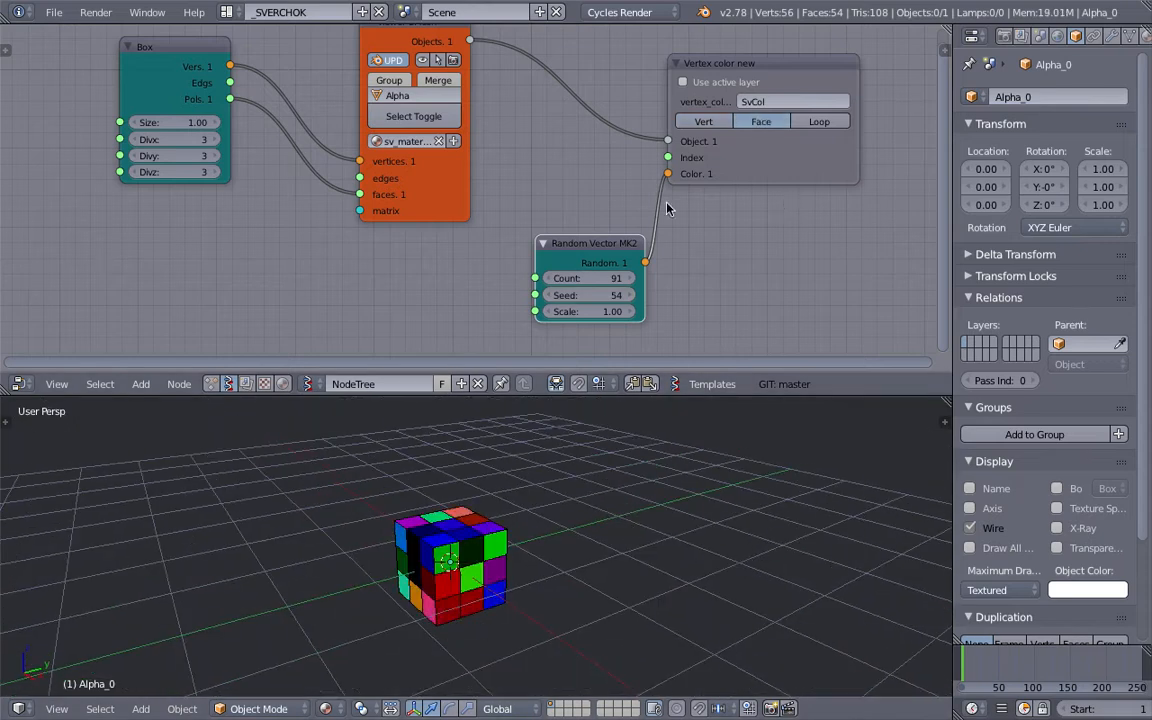
pyautogui.moveTo(593, 295); pyautogui.dragTo(725, 295)
pyautogui.moveTo(545, 500); pyautogui.dragTo(568, 494, button='middle')
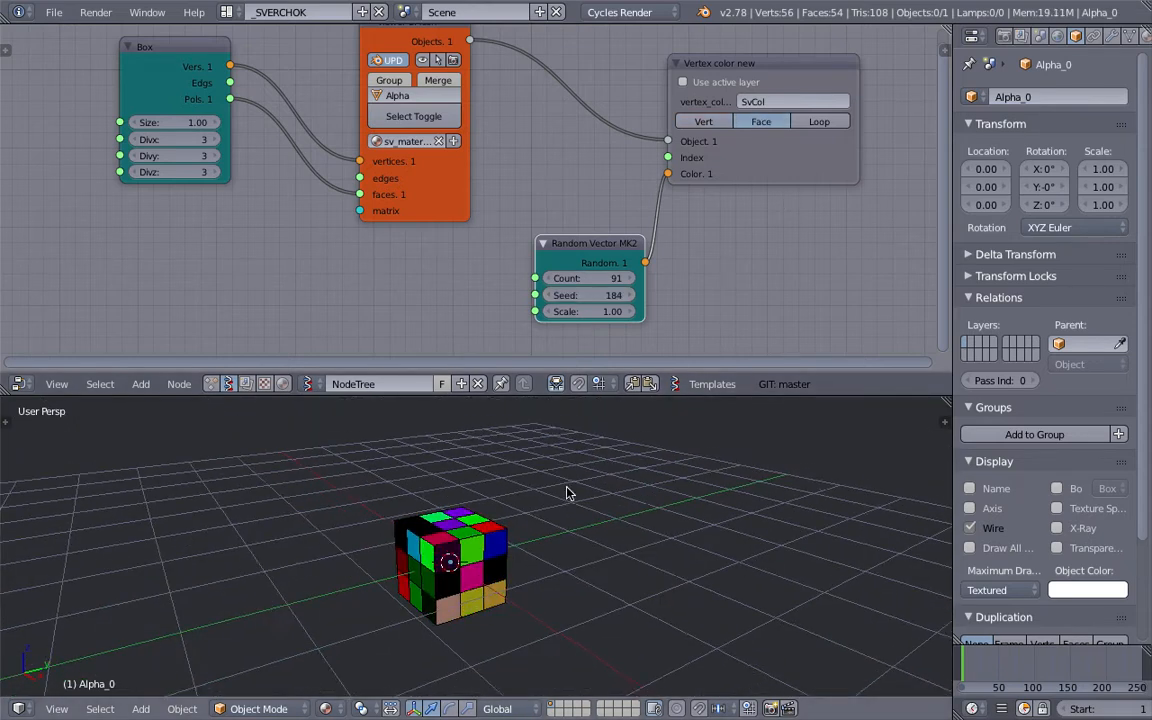
pyautogui.scroll(1, 580, 487)
pyautogui.hotkey('ctrl', 's')
pyautogui.click(591, 481)
# Space out the Random Vector MK2 and Vertex color new nodes and save the file over the existing version.
pyautogui.moveTo(432, 548); pyautogui.dragTo(505, 421, button='middle')
pyautogui.moveTo(587, 221); pyautogui.dragTo(531, 192, button='middle')
pyautogui.moveTo(481, 232)
pyautogui.mouseDown()
pyautogui.moveTo(444, 230)
pyautogui.moveTo(475, 210)
pyautogui.mouseUp()
pyautogui.moveTo(640, 118); pyautogui.dragTo(690, 128)
pyautogui.hotkey('ctrl', 's')
pyautogui.click(520, 226)
# Add a Stethoscope MK2 node and link the Random Vector MK2 output to its Data input to inspect the values.
pyautogui.moveTo(680, 252); pyautogui.dragTo(630, 243, button='middle')
pyautogui.hotkey('alt', 'space')
pyautogui.write('ste')
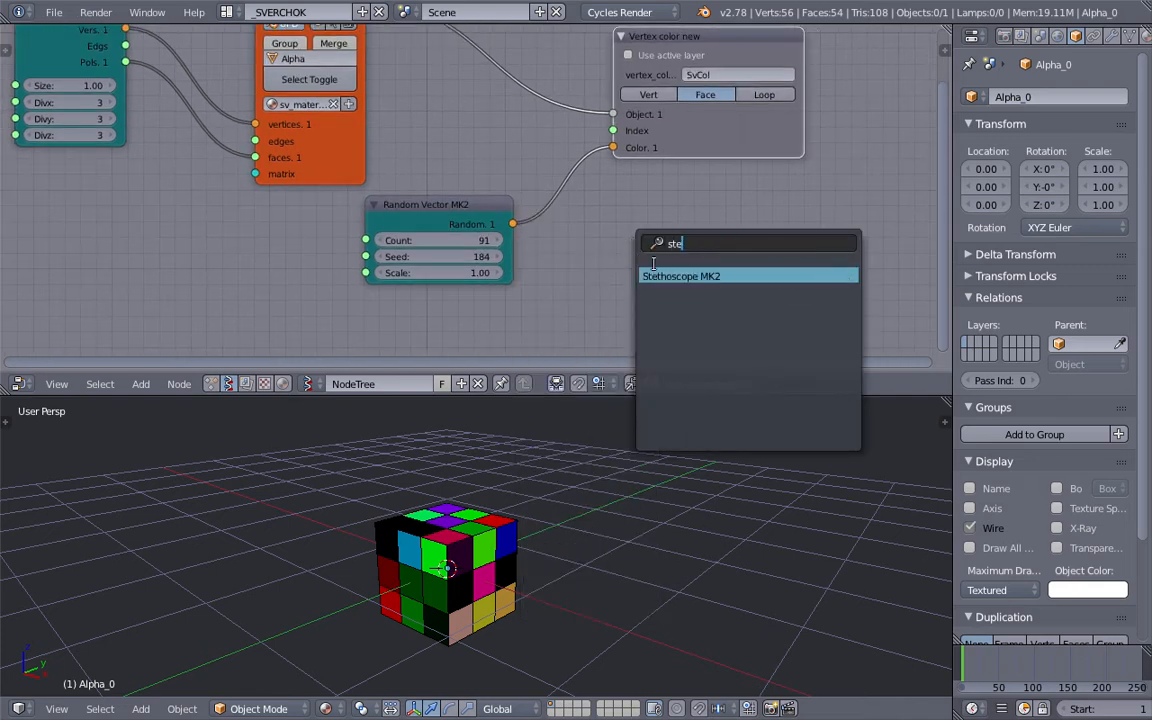
pyautogui.press('Return')
pyautogui.click(636, 213)
pyautogui.moveTo(513, 226); pyautogui.dragTo(634, 336)
pyautogui.moveTo(652, 276); pyautogui.dragTo(580, 222, button='middle')
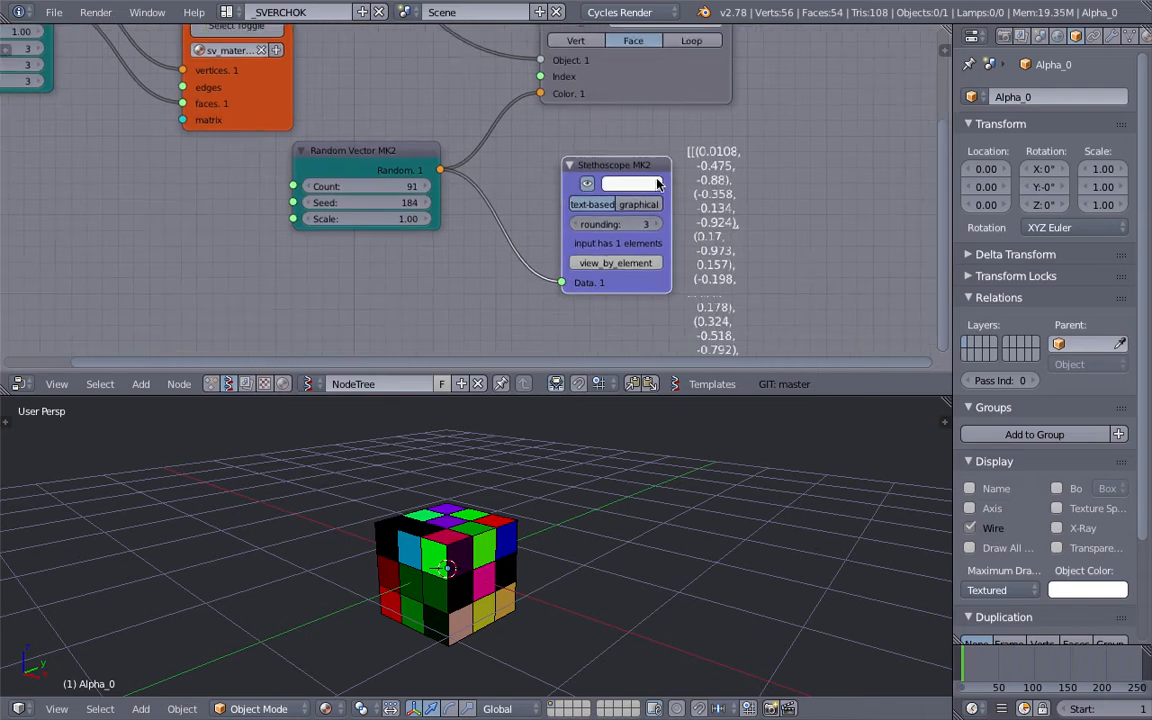
pyautogui.scroll(1, 700, 180)
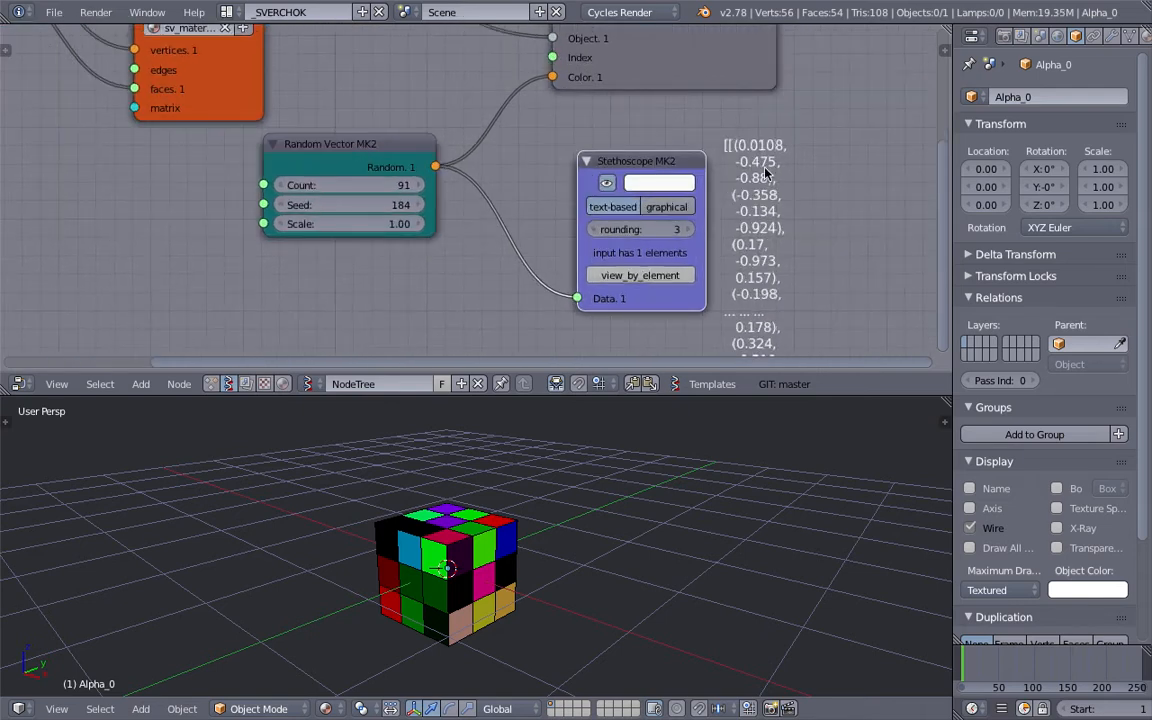
# Save the file, and delete the Random Vector MK2 and Stethoscope MK2 nodes.
pyautogui.scroll(-1, 685, 165)
pyautogui.hotkey('ctrl', 's')
pyautogui.moveTo(556, 177); pyautogui.dragTo(522, 196, button='middle')
pyautogui.click(556, 203)
pyautogui.click(464, 209)
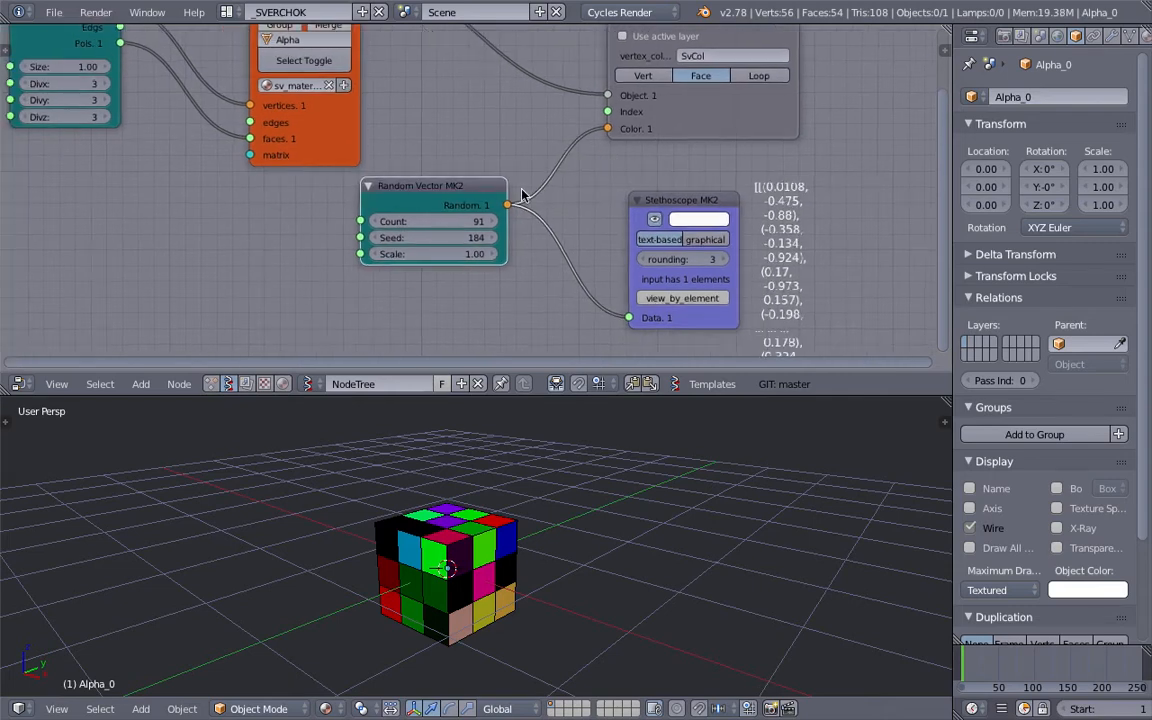
pyautogui.press('x')
pyautogui.click(679, 207)
pyautogui.press('x')
# Add a Random Num Gen node below Viewer BMesh in Float mode and set its Size to 3.
pyautogui.hotkey('alt', 'space')
pyautogui.write('random n')
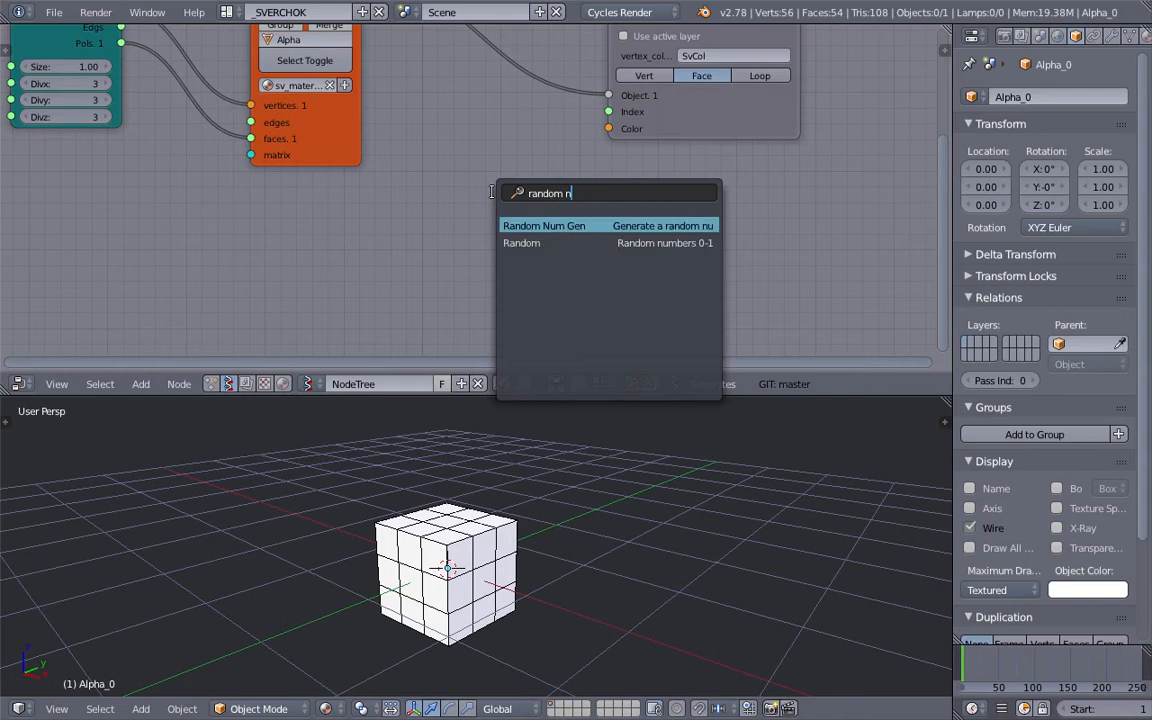
pyautogui.press('Return')
pyautogui.click(410, 240)
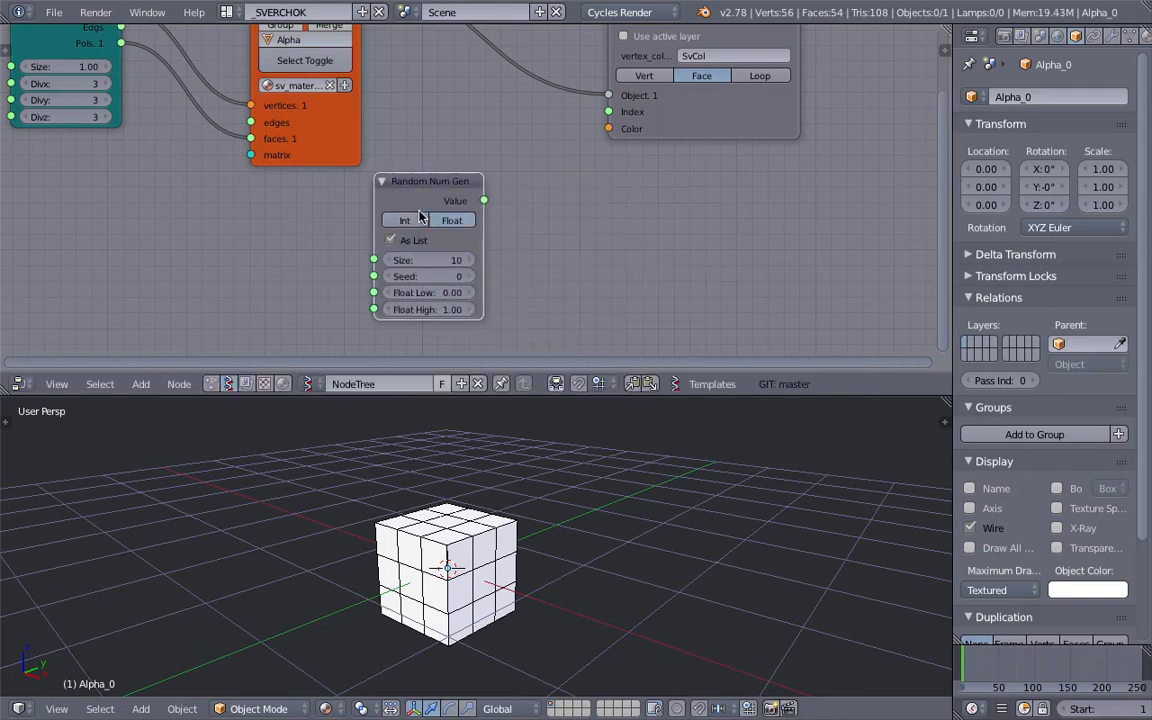
pyautogui.click(453, 221)
pyautogui.scroll(2, 467, 234)
pyautogui.write('3')
pyautogui.press('Return')
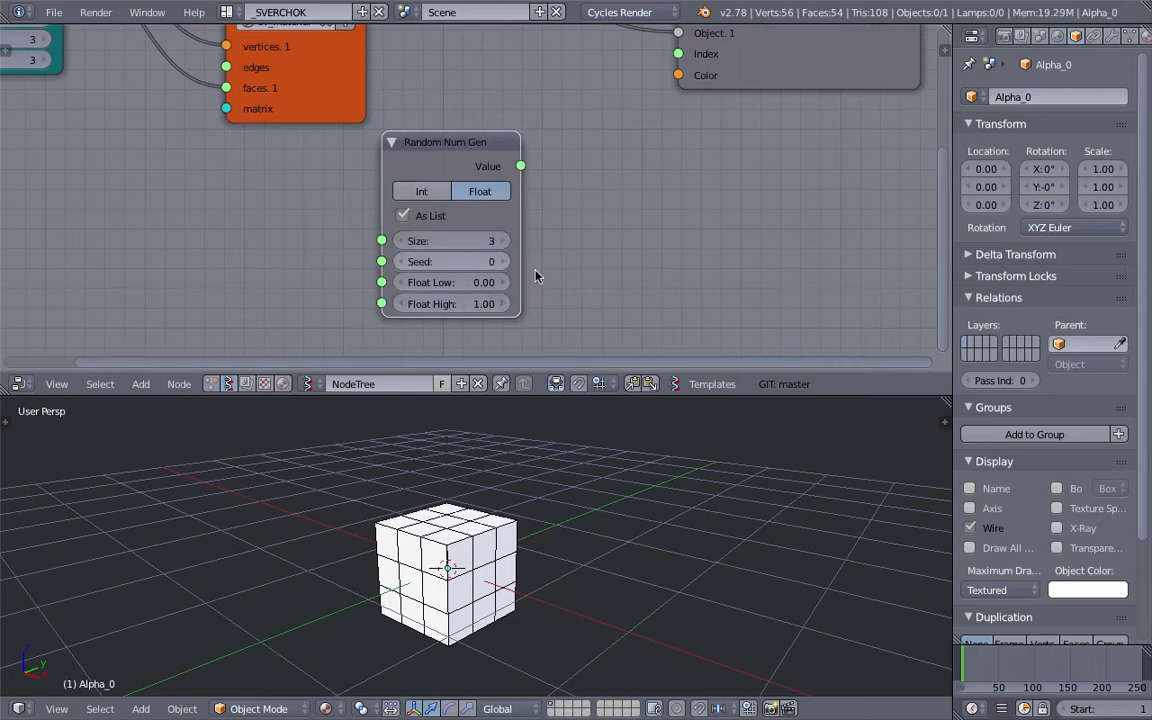
# Add a Stethoscope MK2 node and link the Random Num Gen Value output to its Data input.
pyautogui.scroll(-1, 535, 275)
pyautogui.hotkey('shift', 'a')
pyautogui.click(597, 213)
pyautogui.write('ste')
pyautogui.click(627, 247)
pyautogui.click(627, 250)
pyautogui.moveTo(454, 171); pyautogui.dragTo(607, 310)
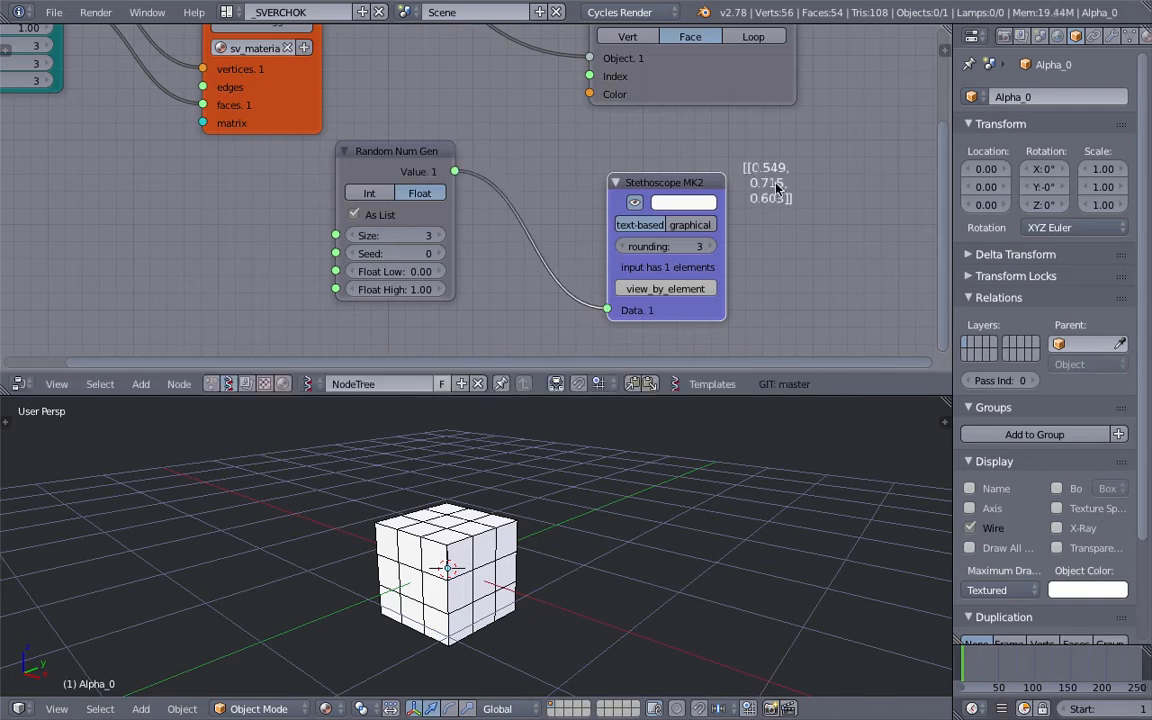
# Nudge the Stethoscope MK2 node slightly and set the Random Num Gen seed to 58.
pyautogui.scroll(-3, 754, 217)
pyautogui.moveTo(660, 197); pyautogui.dragTo(666, 209)
pyautogui.scroll(2, 480, 234)
pyautogui.moveTo(470, 234); pyautogui.dragTo(495, 234)
# Add a Range Int node on the input side of Random Num Gen.
pyautogui.moveTo(275, 213); pyautogui.dragTo(301, 206, button='middle')
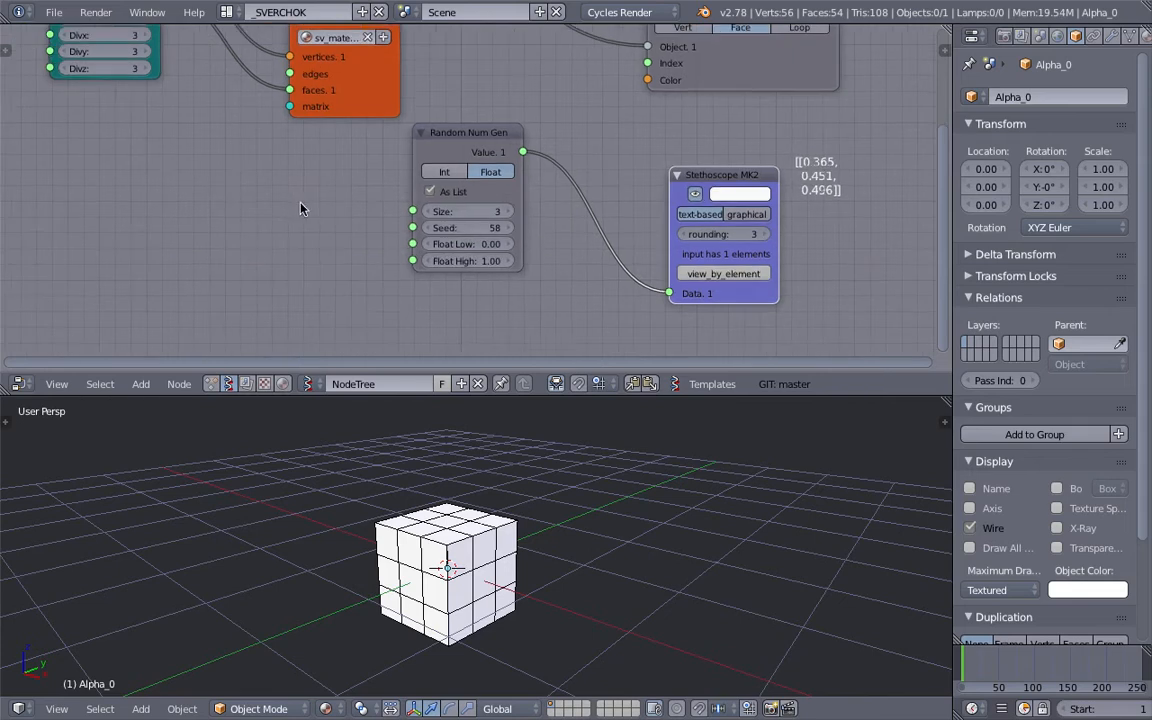
pyautogui.hotkey('alt', 'space')
pyautogui.write('rand')
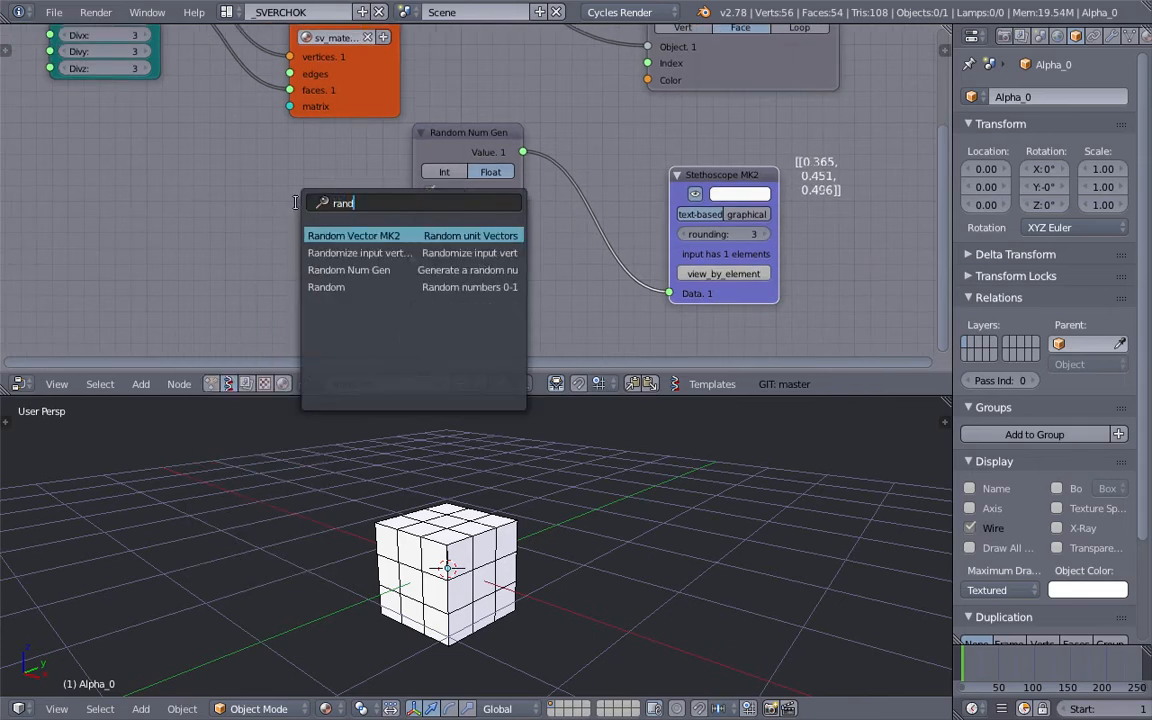
pyautogui.press('BackSpace')
pyautogui.write('ge i')
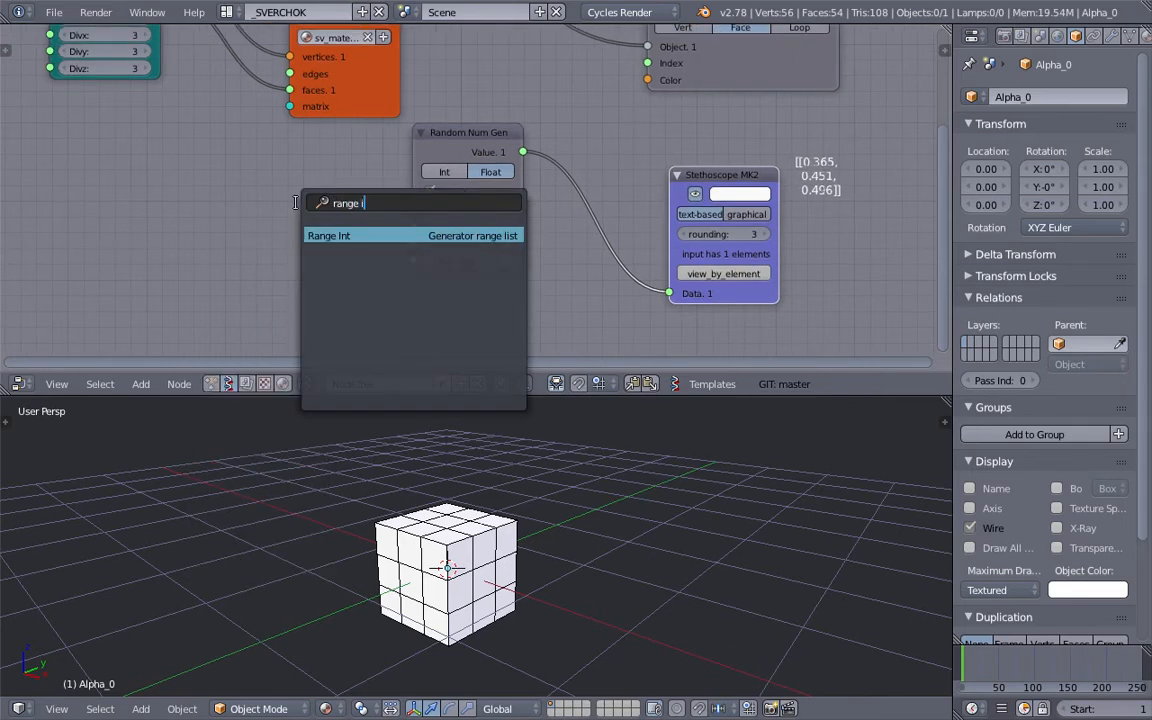
pyautogui.press('Return')
pyautogui.click(188, 196)
# Link the Range output to the Seed input of Random Num Gen and set the Range Int count to 5.
pyautogui.moveTo(297, 219); pyautogui.dragTo(418, 195)
pyautogui.moveTo(298, 218); pyautogui.dragTo(412, 228)
pyautogui.click(284, 289)
pyautogui.write('5')
pyautogui.press('Return')
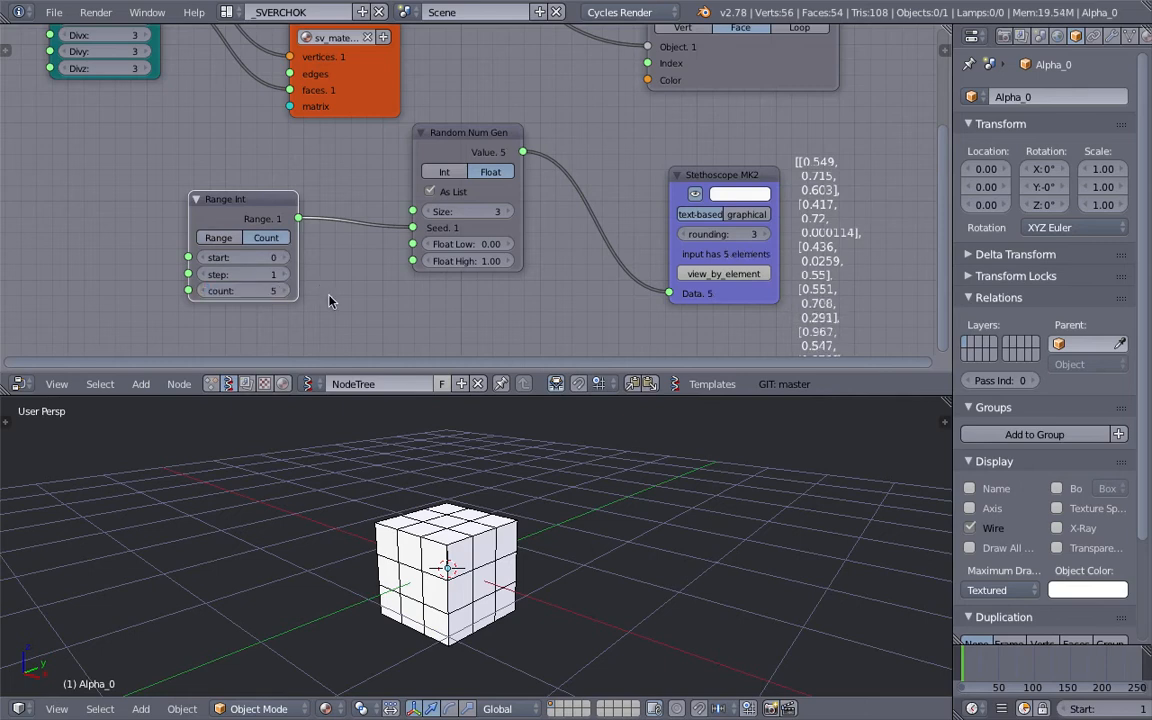
# Save the file and link the Random Num Gen Value output to the Color input of Vertex color new.
pyautogui.moveTo(733, 196); pyautogui.dragTo(721, 246, button='middle')
pyautogui.hotkey('ctrl', 's')
pyautogui.click(721, 247)
pyautogui.moveTo(578, 173); pyautogui.dragTo(582, 183, button='middle')
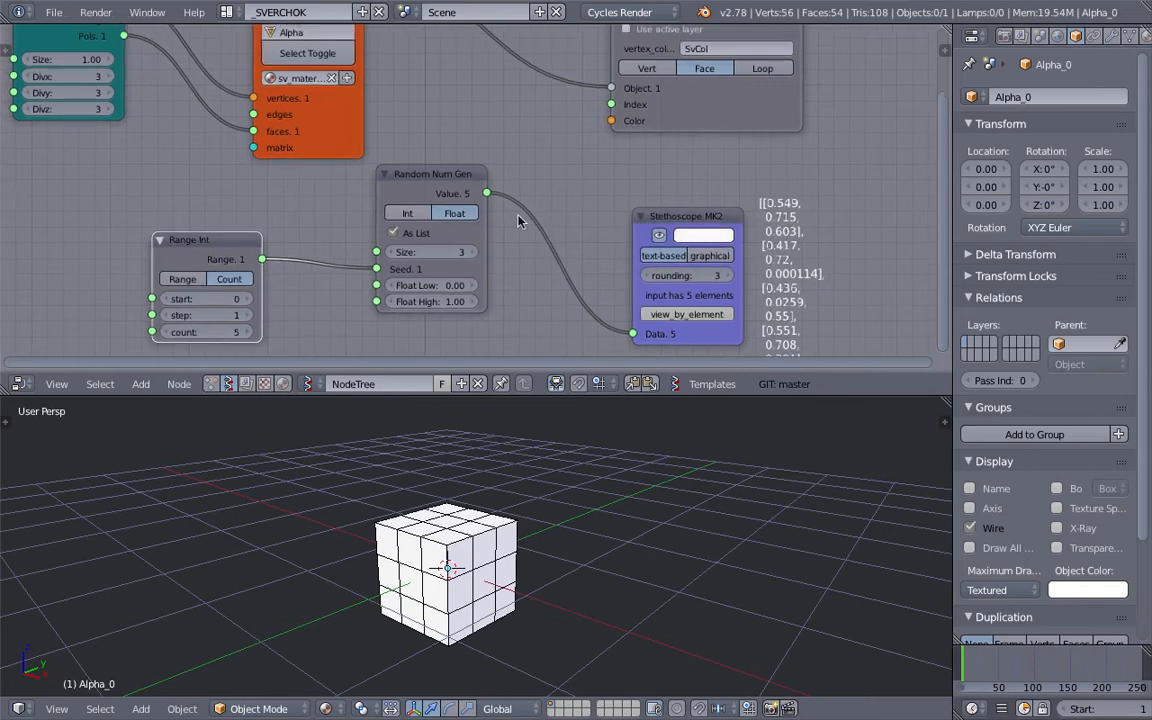
pyautogui.moveTo(489, 193); pyautogui.dragTo(536, 163)
pyautogui.moveTo(593, 125); pyautogui.dragTo(611, 121)
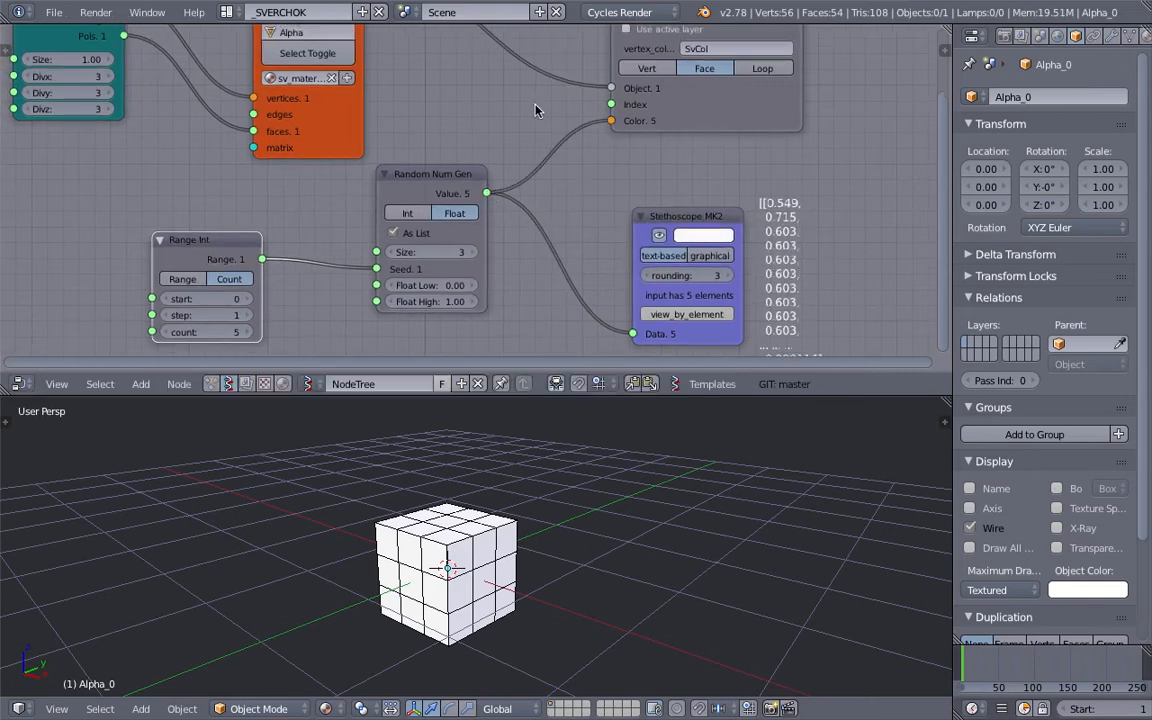
# Raise the Range Int count to 108 and check the cube's face colours in the viewport.
pyautogui.moveTo(615, 540); pyautogui.dragTo(589, 576, button='middle')
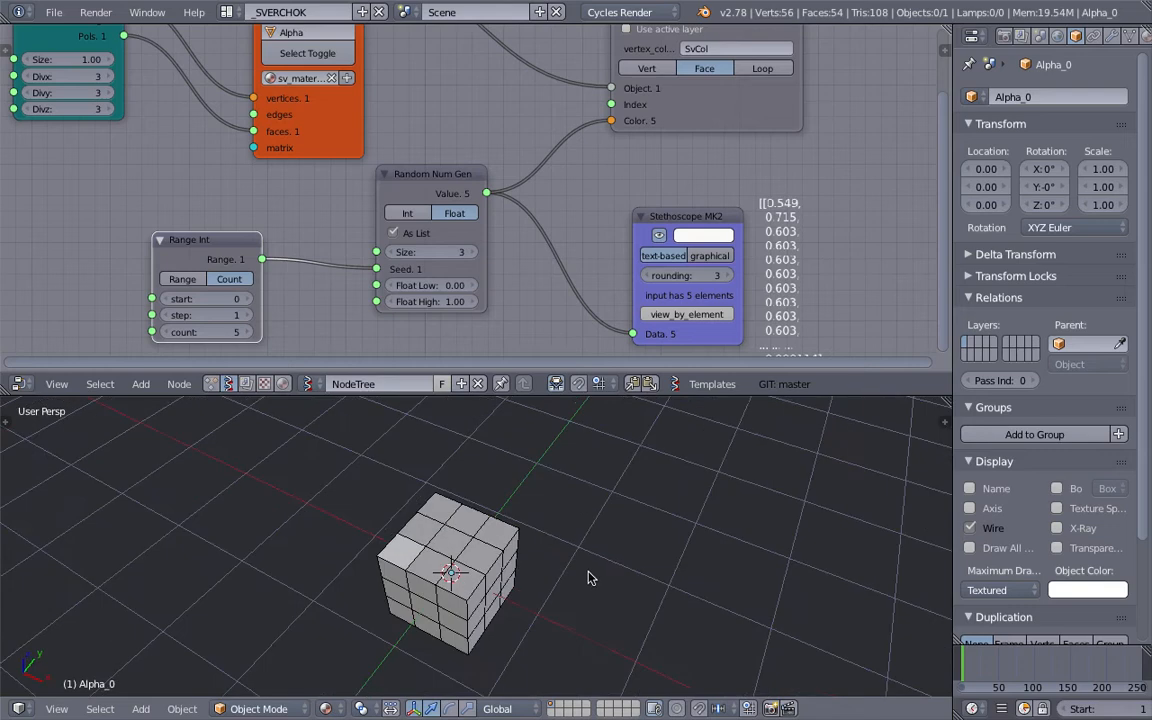
pyautogui.moveTo(212, 335); pyautogui.dragTo(240, 335)
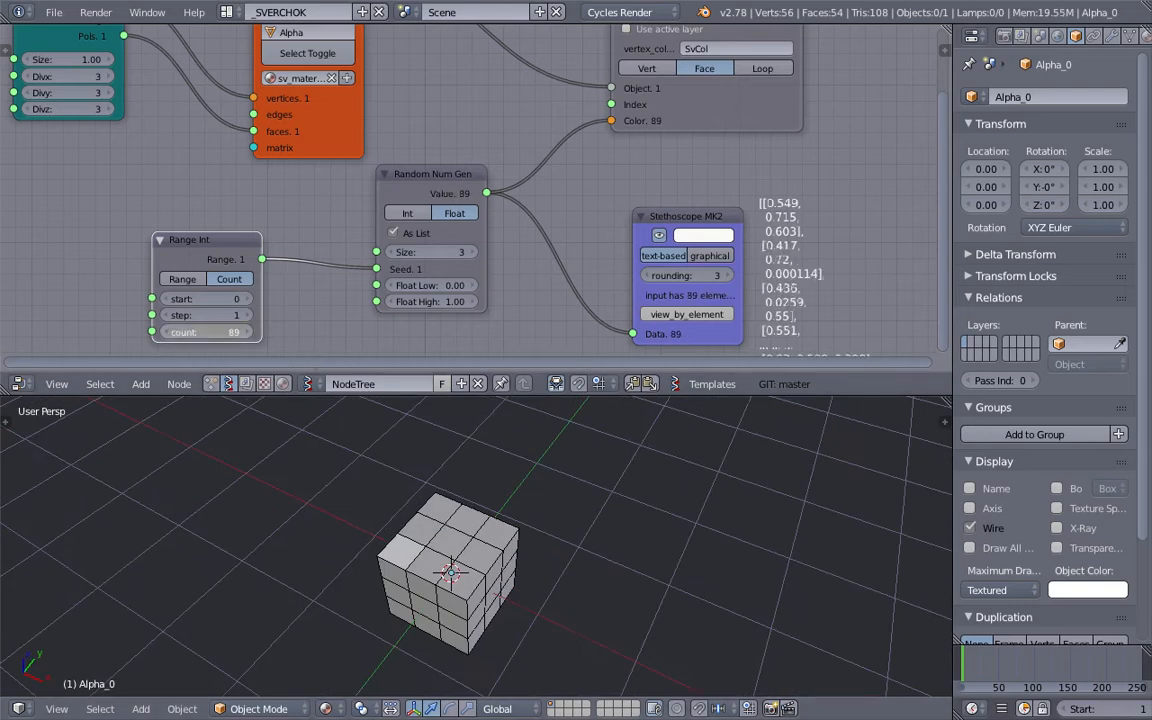
pyautogui.moveTo(205, 332); pyautogui.dragTo(185, 332)
pyautogui.moveTo(437, 663); pyautogui.dragTo(478, 530, button='middle')
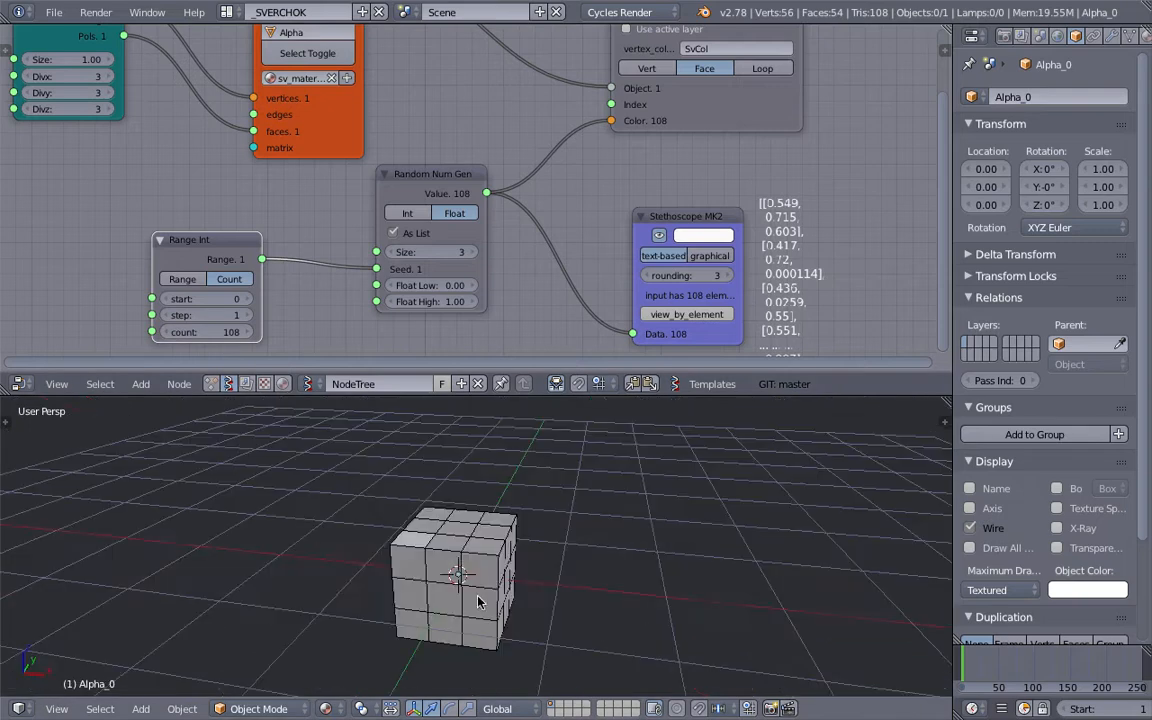
# Move Random Num Gen toward Range Int and insert a List Join node on its link to Color, with JoinLevel lists set to 2.
pyautogui.moveTo(447, 185); pyautogui.dragTo(401, 221)
pyautogui.hotkey('shift', 'a')
pyautogui.click(548, 188)
pyautogui.write('list j')
pyautogui.press('Return')
pyautogui.click(513, 133)
pyautogui.click(606, 214)
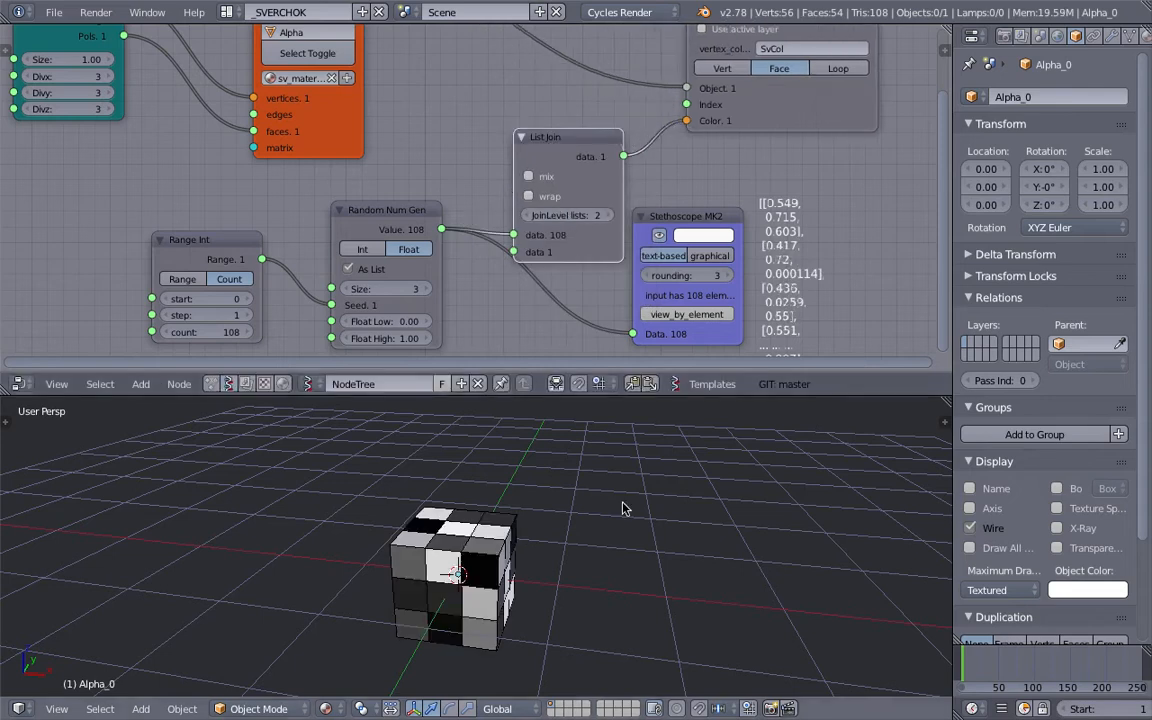
# Set the Range Int start to 177 and move the Range Int node away from Random Num Gen.
pyautogui.moveTo(625, 507); pyautogui.dragTo(538, 459, button='middle')
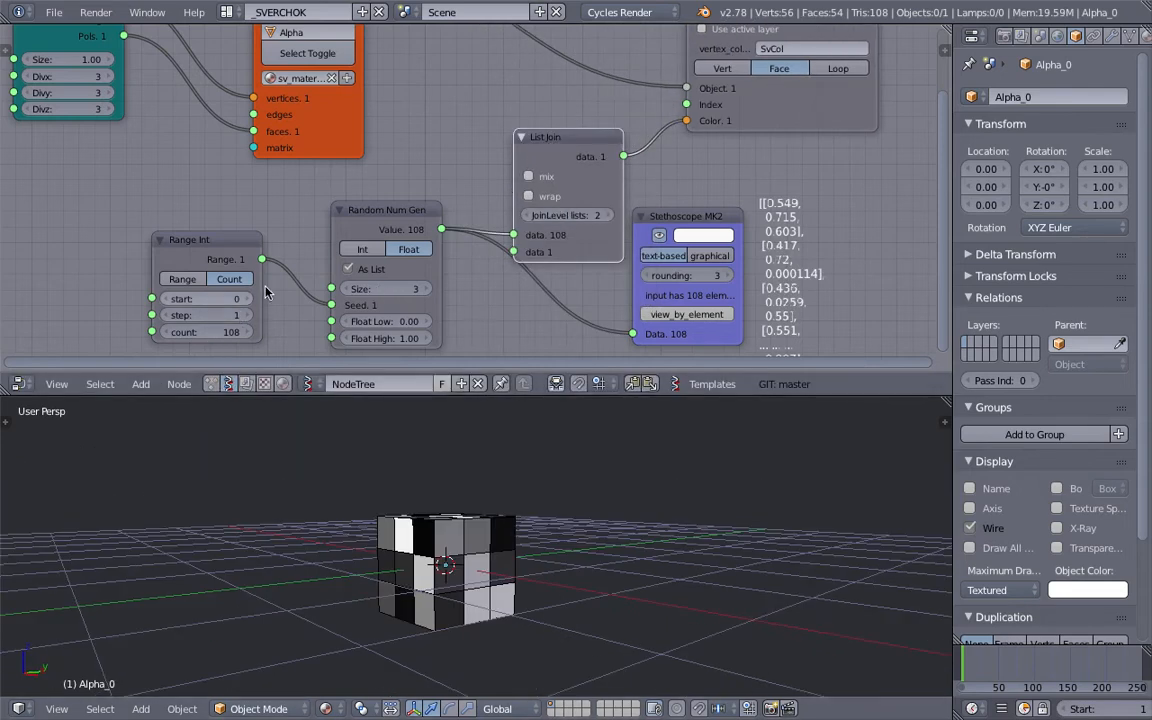
pyautogui.moveTo(262, 288); pyautogui.dragTo(270, 242, button='middle')
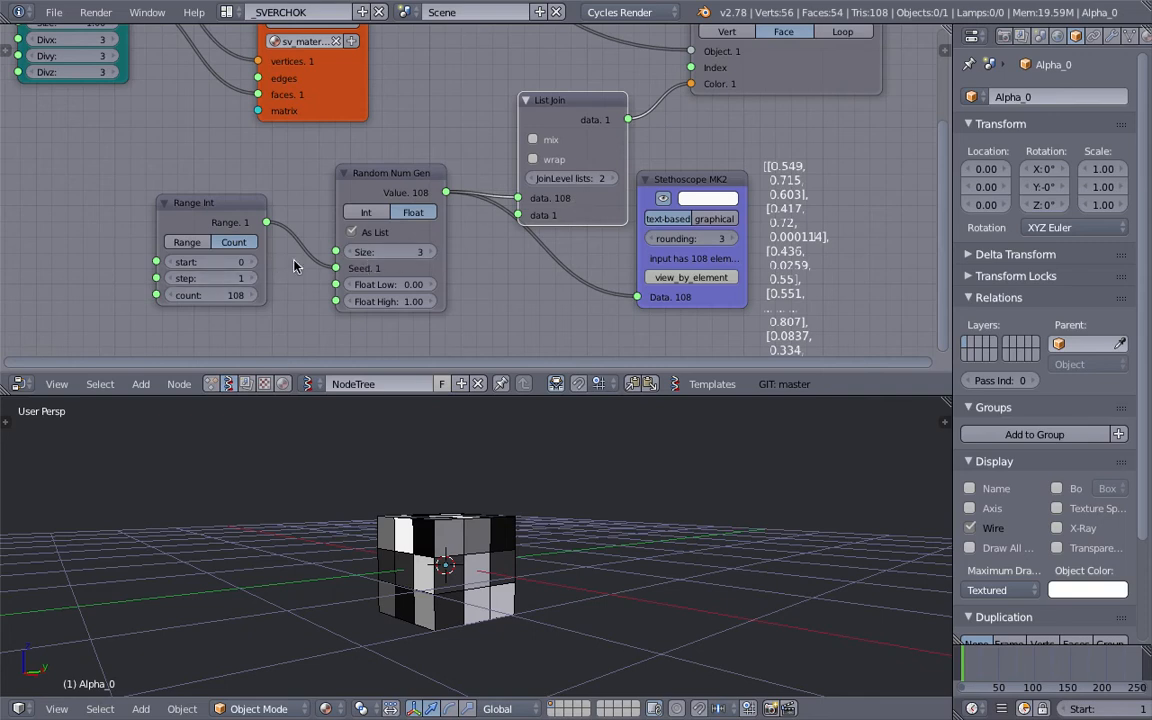
pyautogui.moveTo(219, 267); pyautogui.dragTo(276, 267)
pyautogui.moveTo(362, 480); pyautogui.dragTo(367, 541, button='middle')
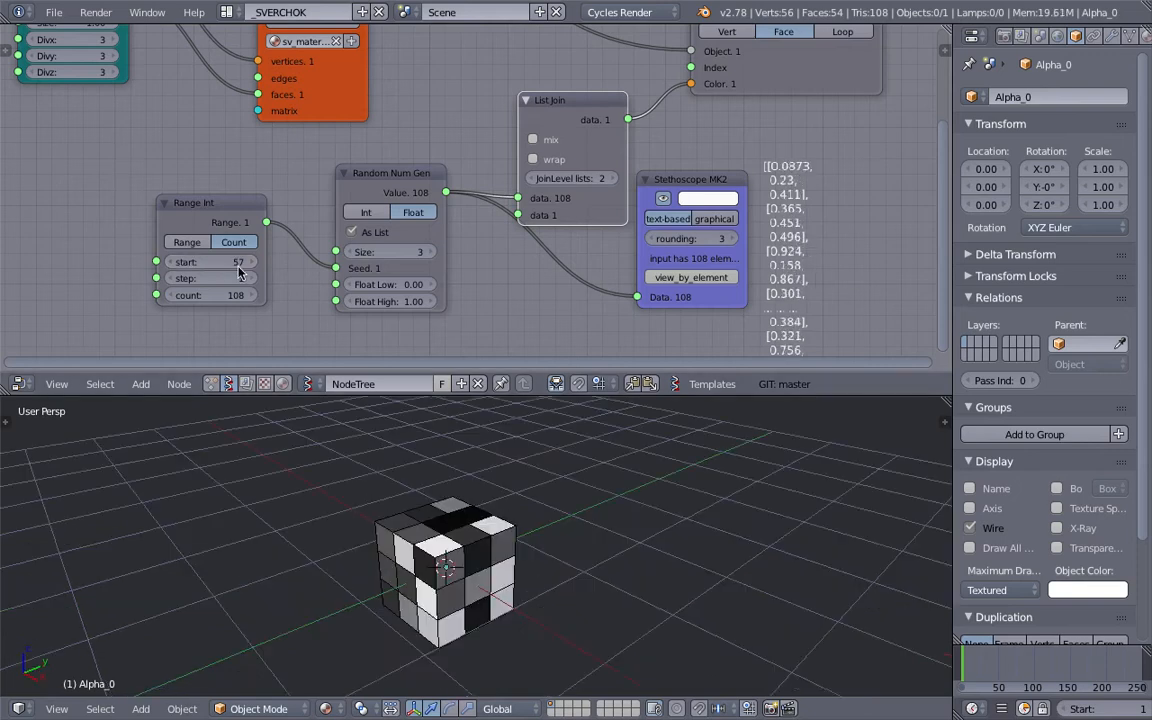
pyautogui.moveTo(215, 262); pyautogui.dragTo(335, 262)
pyautogui.moveTo(217, 205); pyautogui.dragTo(165, 199)
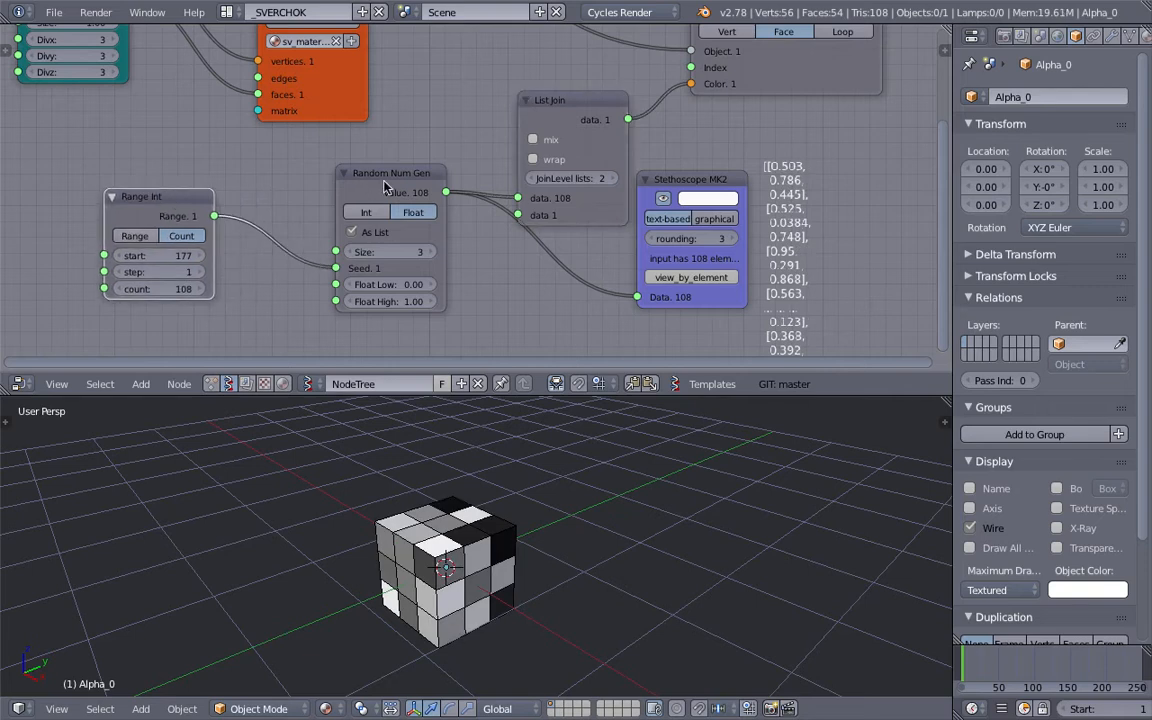
# Move Random Num Gen closer to Range Int and check the cube's face colours in the viewport.
pyautogui.moveTo(384, 181); pyautogui.dragTo(343, 182)
pyautogui.moveTo(248, 212); pyautogui.dragTo(259, 246, button='middle')
pyautogui.moveTo(490, 247); pyautogui.dragTo(394, 238, button='middle')
pyautogui.click(385, 213)
pyautogui.click(459, 213)
pyautogui.moveTo(610, 498); pyautogui.dragTo(515, 496, button='middle')
pyautogui.moveTo(600, 350); pyautogui.dragTo(576, 345, button='middle')
pyautogui.moveTo(576, 442); pyautogui.dragTo(439, 401, button='middle')
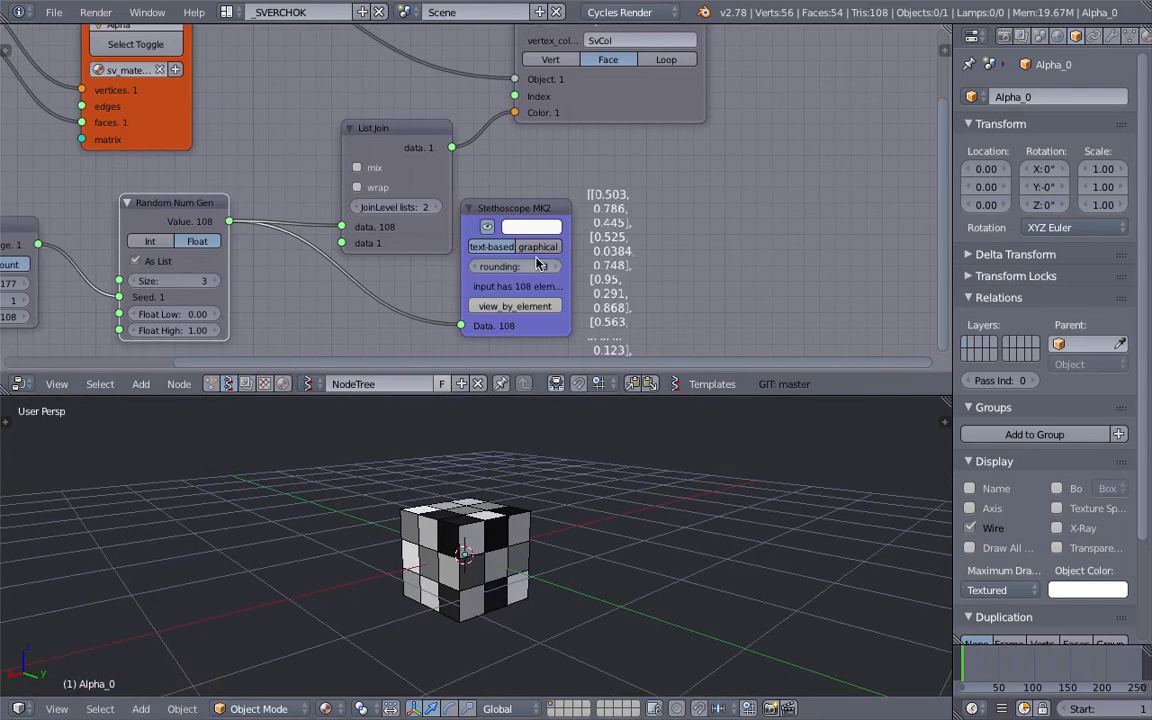
# Move Vertex color new farther from List Join and shift Stethoscope MK2 slightly.
pyautogui.moveTo(517, 259); pyautogui.dragTo(477, 296, button='middle')
pyautogui.moveTo(607, 147); pyautogui.dragTo(657, 133)
pyautogui.moveTo(524, 252); pyautogui.dragTo(521, 261)
pyautogui.moveTo(530, 210); pyautogui.dragTo(561, 149, button='middle')
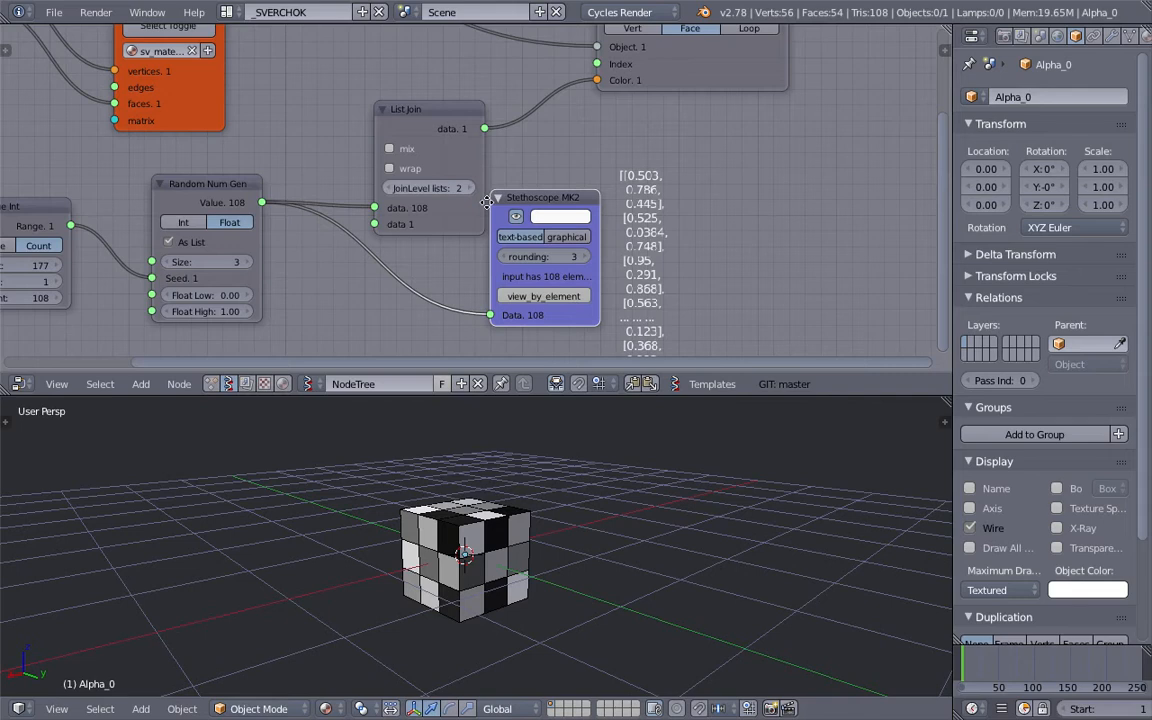
pyautogui.moveTo(434, 204); pyautogui.dragTo(560, 218, button='middle')
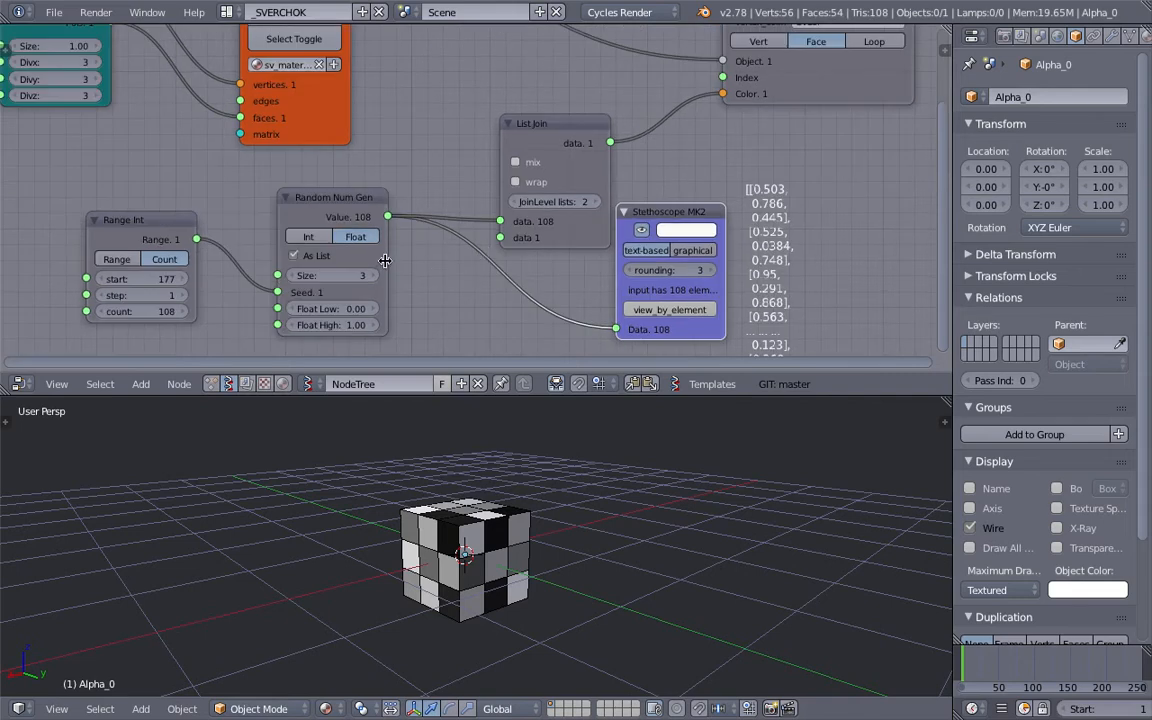
# Set the Range Int start to 171.
pyautogui.moveTo(233, 268); pyautogui.dragTo(249, 262, button='middle')
pyautogui.moveTo(168, 272); pyautogui.dragTo(158, 272)
pyautogui.moveTo(298, 250); pyautogui.dragTo(351, 243, button='middle')
pyautogui.scroll(-2, 335, 240)
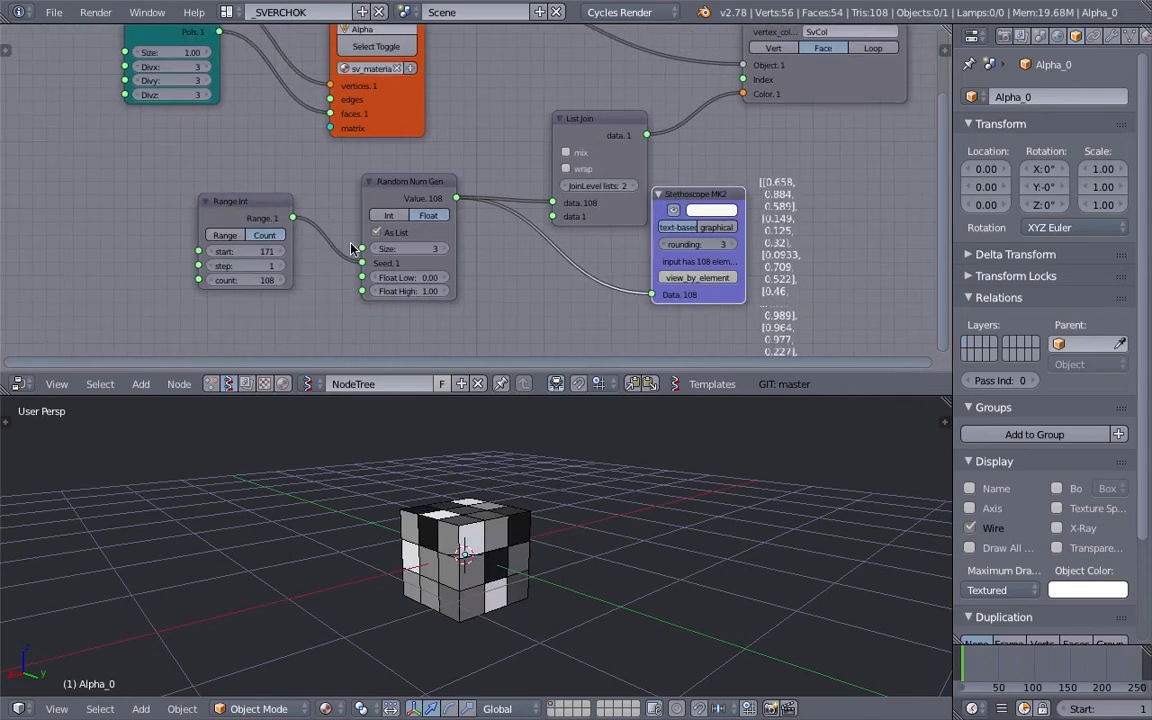
# Delete the Range Int, Random Num Gen, List Join and Stethoscope MK2 nodes.
pyautogui.click(256, 204)
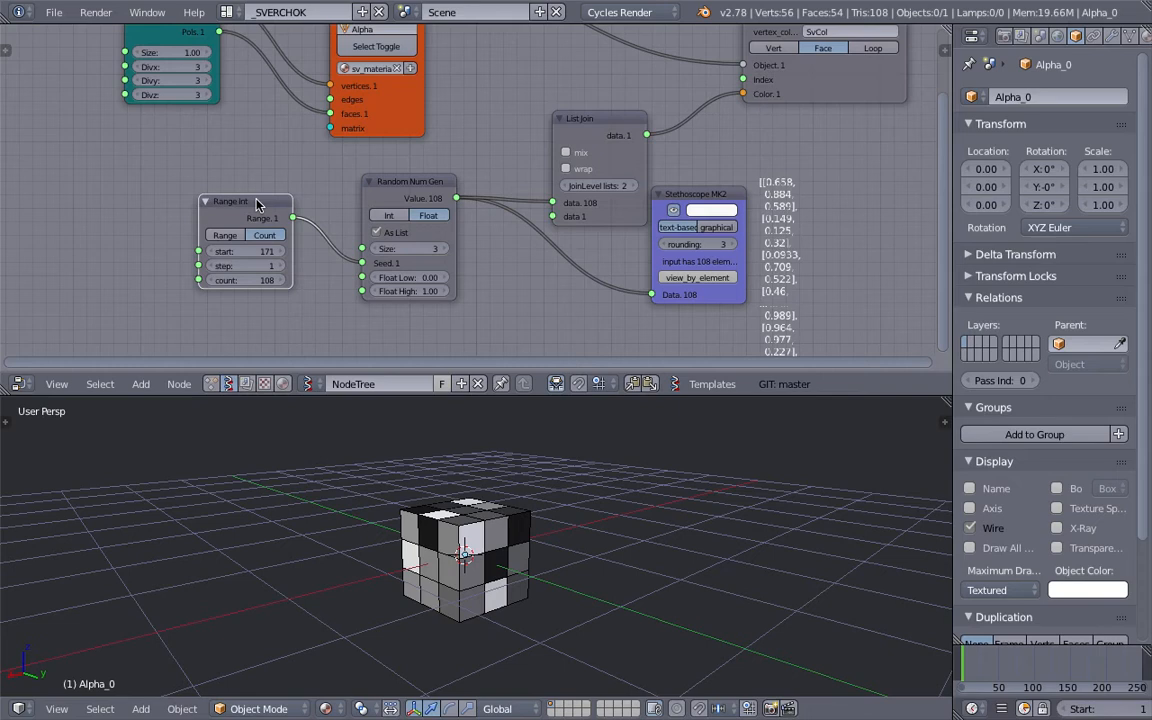
pyautogui.press('x')
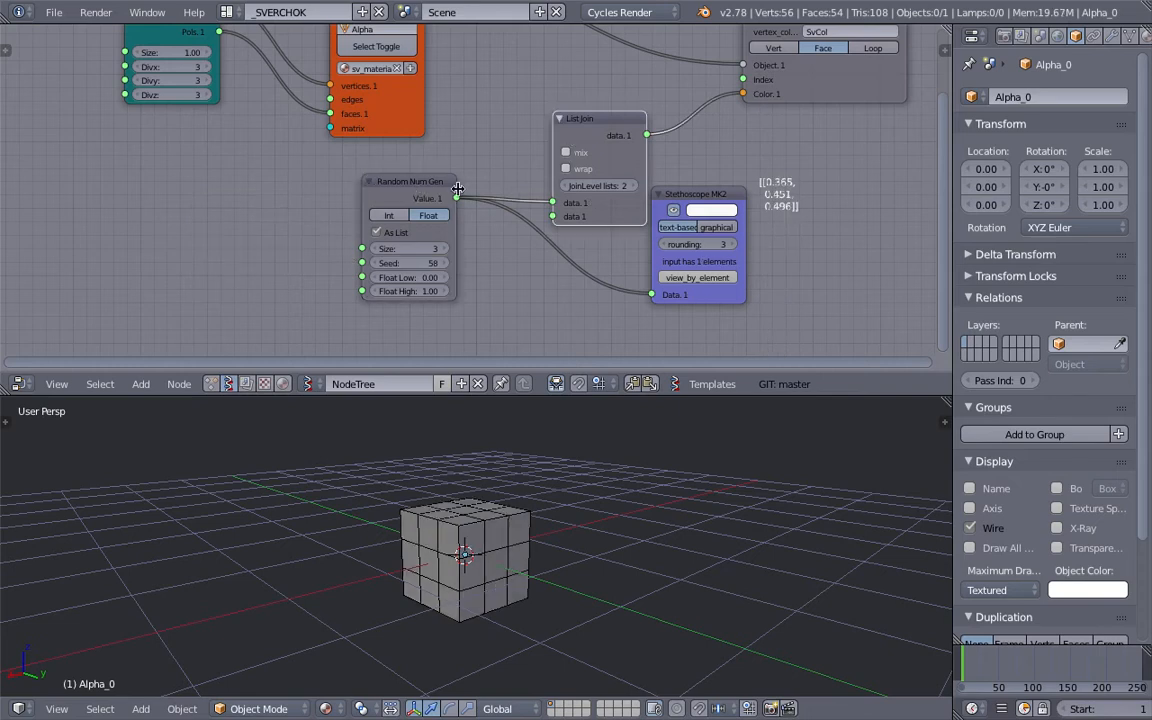
pyautogui.click(376, 215)
pyautogui.moveTo(402, 189); pyautogui.dragTo(326, 219)
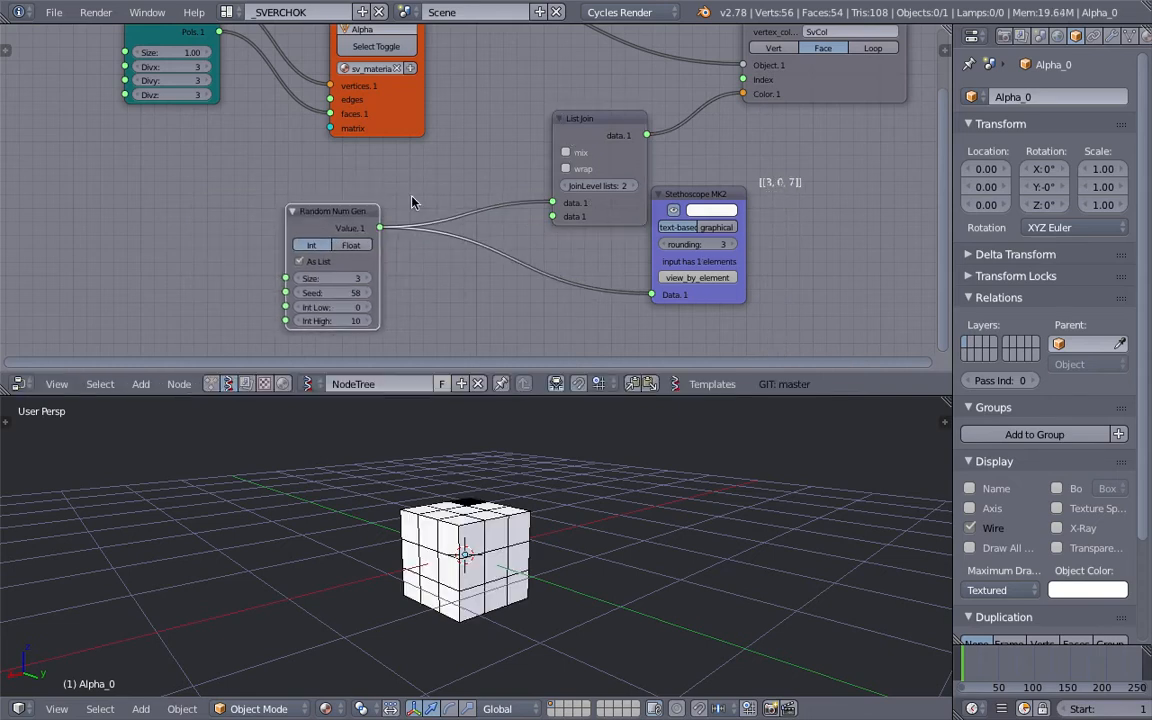
pyautogui.press('x')
pyautogui.click(590, 129)
pyautogui.press('x')
pyautogui.click(677, 192)
pyautogui.press('x')
# Add a Random Num Gen node below Viewer BMesh and switch it to Float.
pyautogui.moveTo(567, 168); pyautogui.dragTo(503, 203, button='middle')
pyautogui.scroll(-1, 593, 305)
pyautogui.hotkey('shift', 'a')
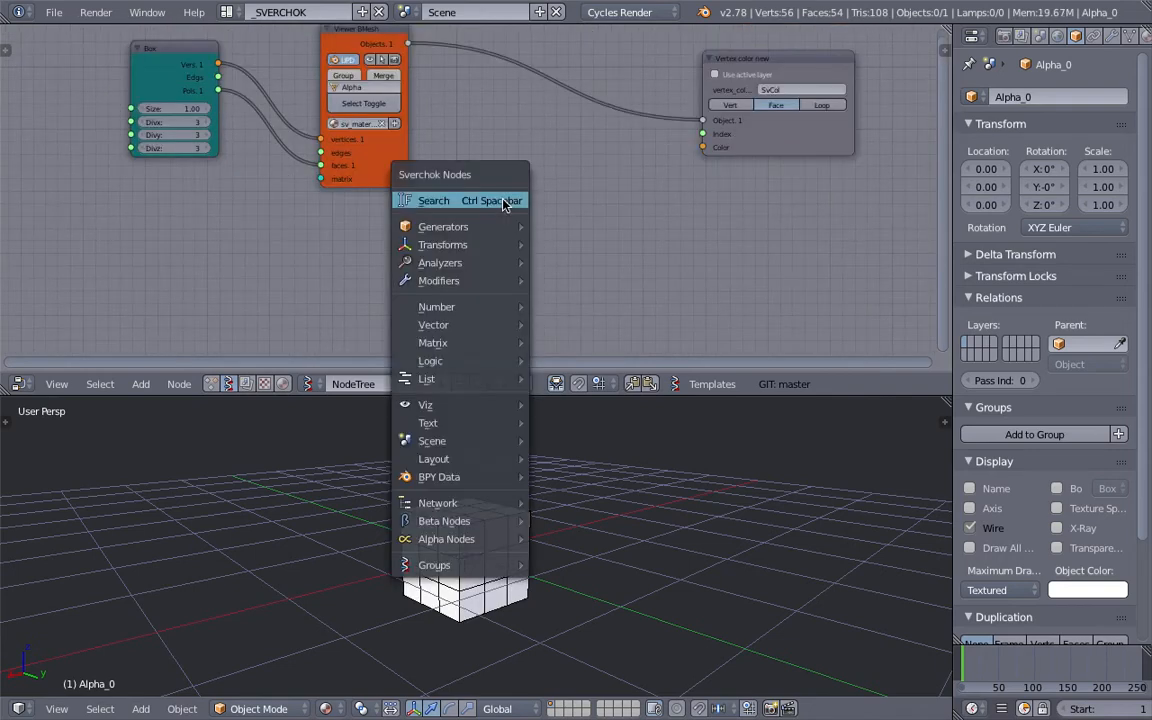
pyautogui.click(505, 203)
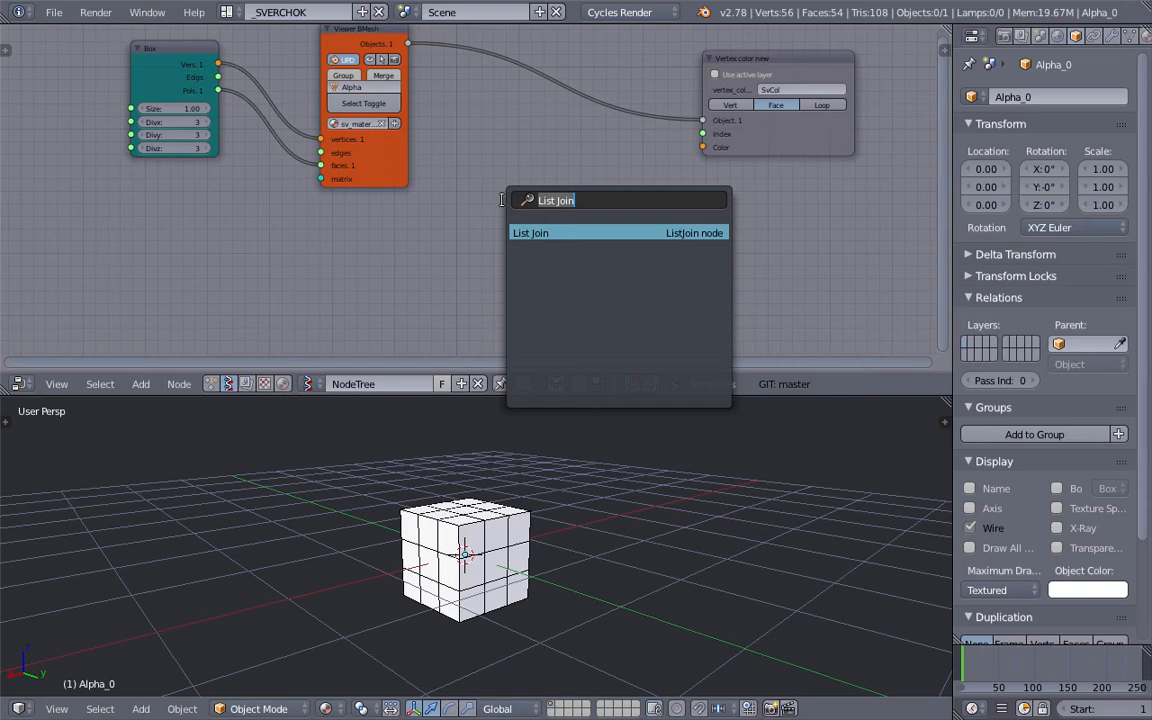
pyautogui.write('random')
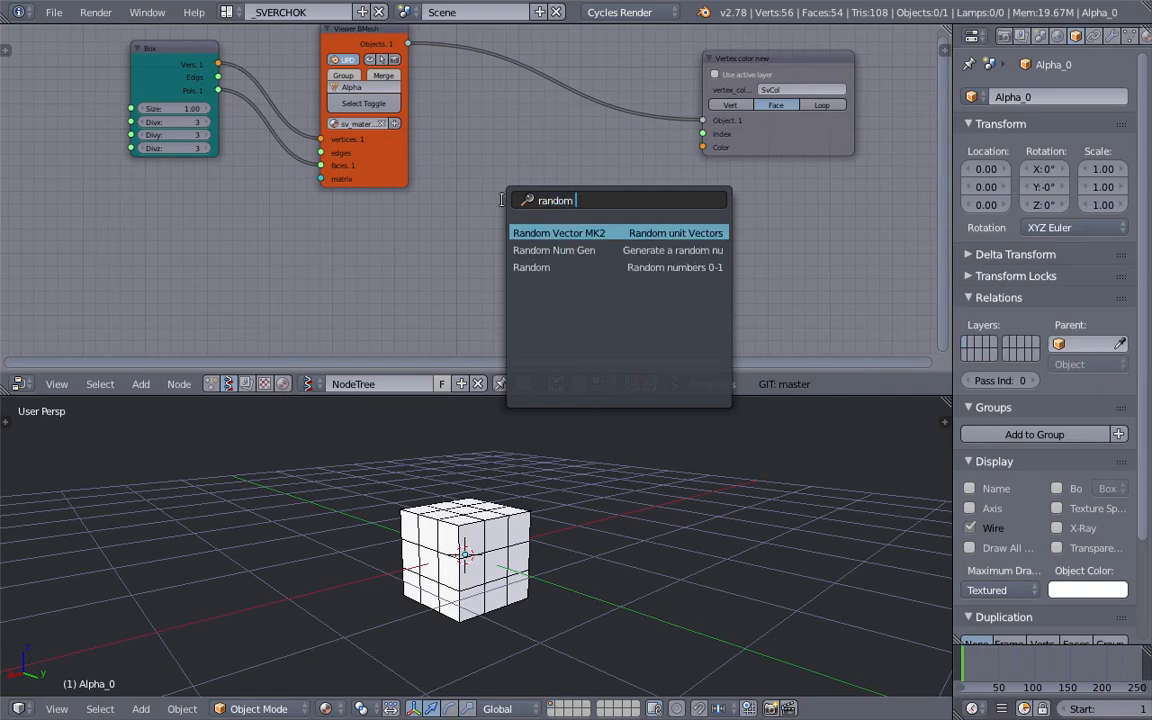
pyautogui.write(' v')
pyautogui.press('BackSpace')
pyautogui.write('n')
pyautogui.press('Return')
pyautogui.click(440, 200)
pyautogui.moveTo(504, 209); pyautogui.dragTo(451, 190, button='middle')
pyautogui.scroll(2, 451, 190)
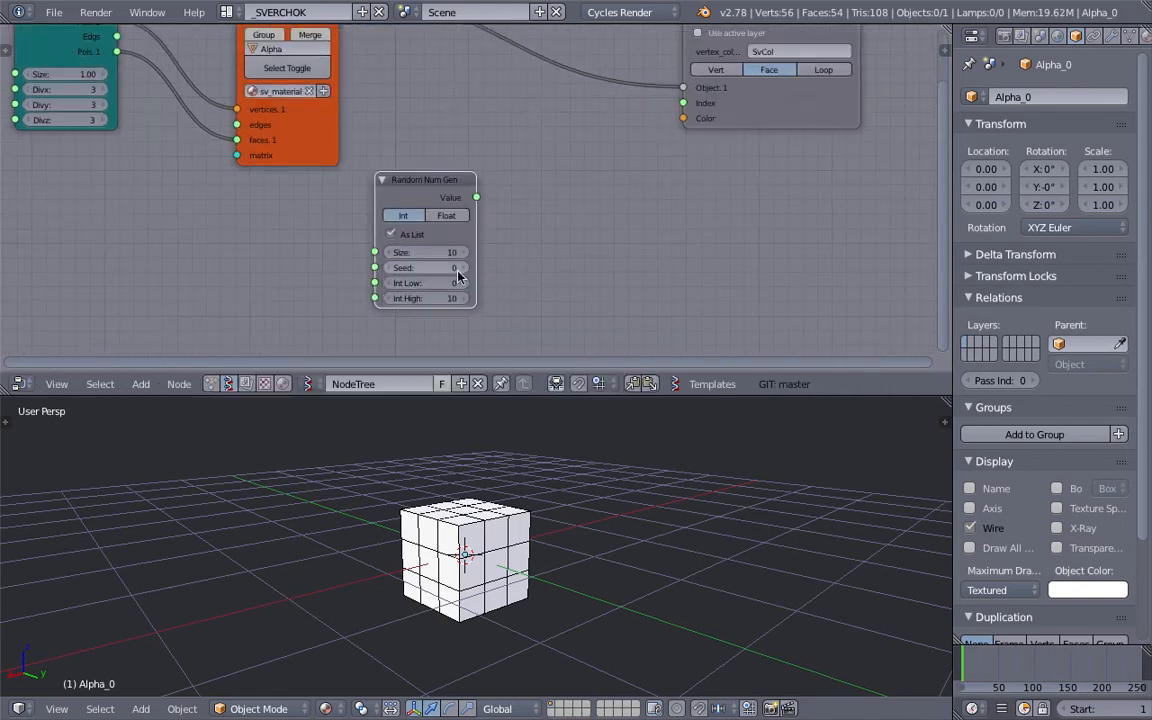
pyautogui.click(445, 217)
pyautogui.moveTo(405, 187); pyautogui.dragTo(347, 196)
# Add a Vector in node between Random Num Gen and Vertex color new.
pyautogui.press('space')
pyautogui.write('vector i')
pyautogui.press('Return')
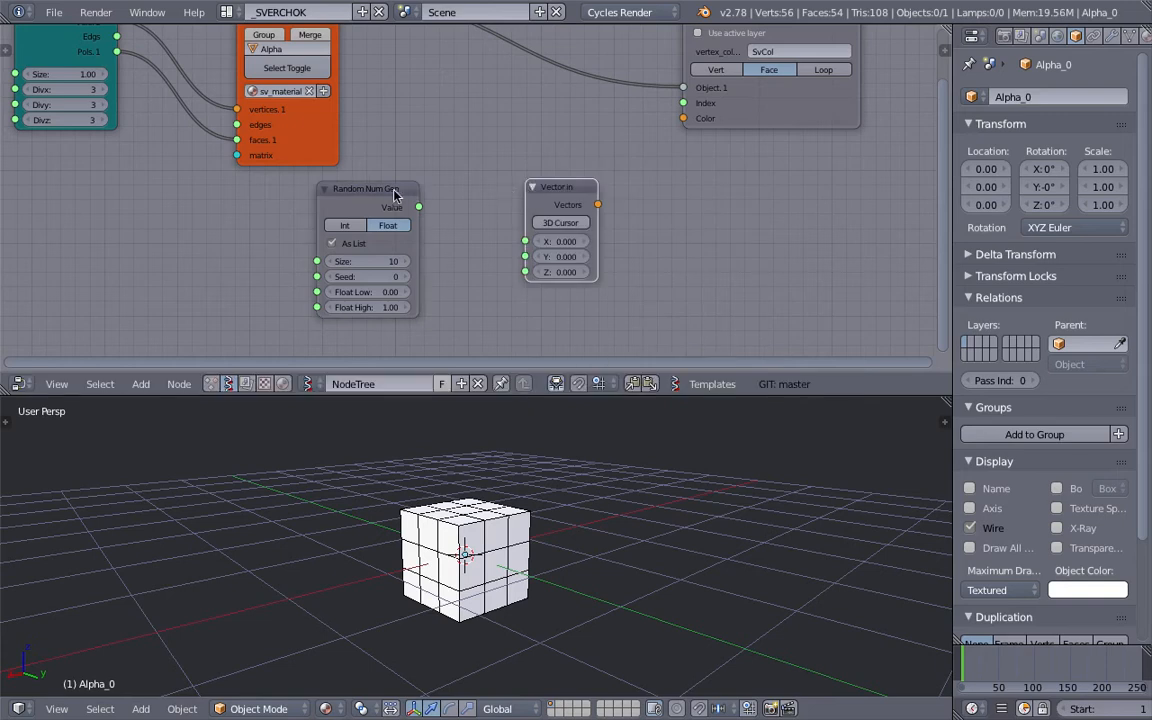
pyautogui.click(443, 181)
# Duplicate Random Num Gen twice, stacking the copies below the original.
pyautogui.moveTo(442, 195); pyautogui.dragTo(462, 101, button='middle')
pyautogui.hotkey('shift', 'd')
pyautogui.click(460, 253)
pyautogui.moveTo(460, 253); pyautogui.dragTo(477, 166, button='middle')
pyautogui.hotkey('shift', 'd')
pyautogui.click(478, 317)
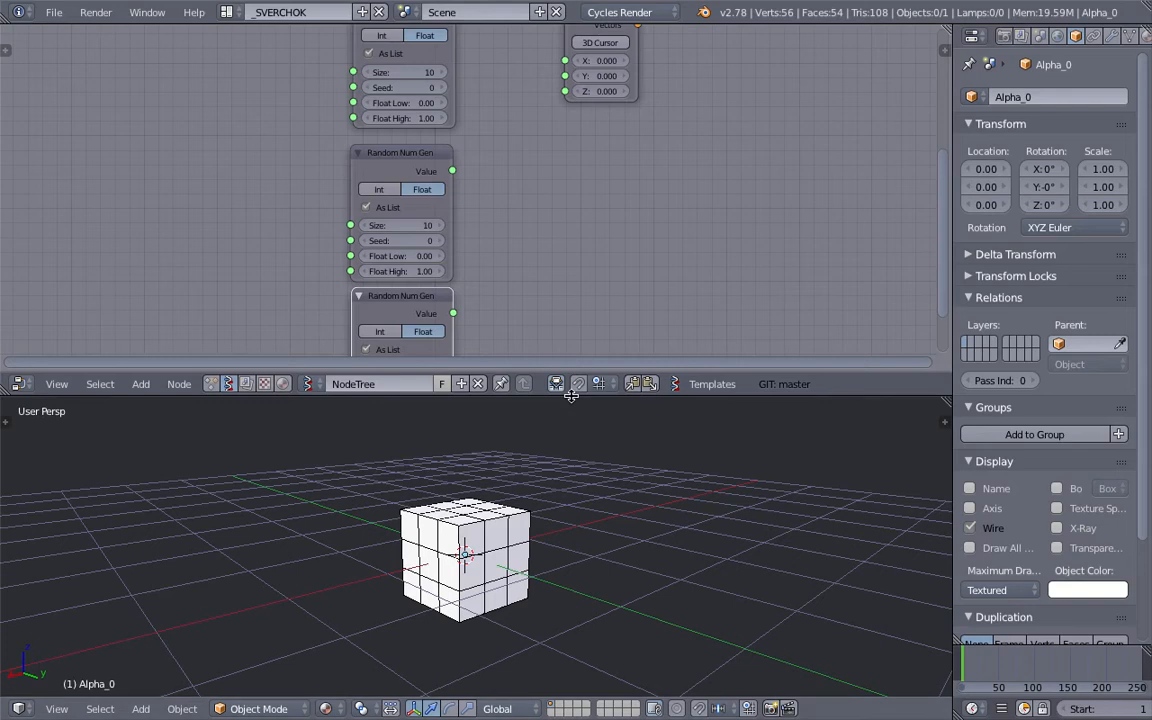
# Enlarge the node editor's height and move Vector in slightly away from the Random Num Gen nodes.
pyautogui.moveTo(568, 394); pyautogui.dragTo(598, 572)
pyautogui.moveTo(614, 104); pyautogui.dragTo(638, 108)
pyautogui.moveTo(460, 169); pyautogui.dragTo(450, 194, button='middle')
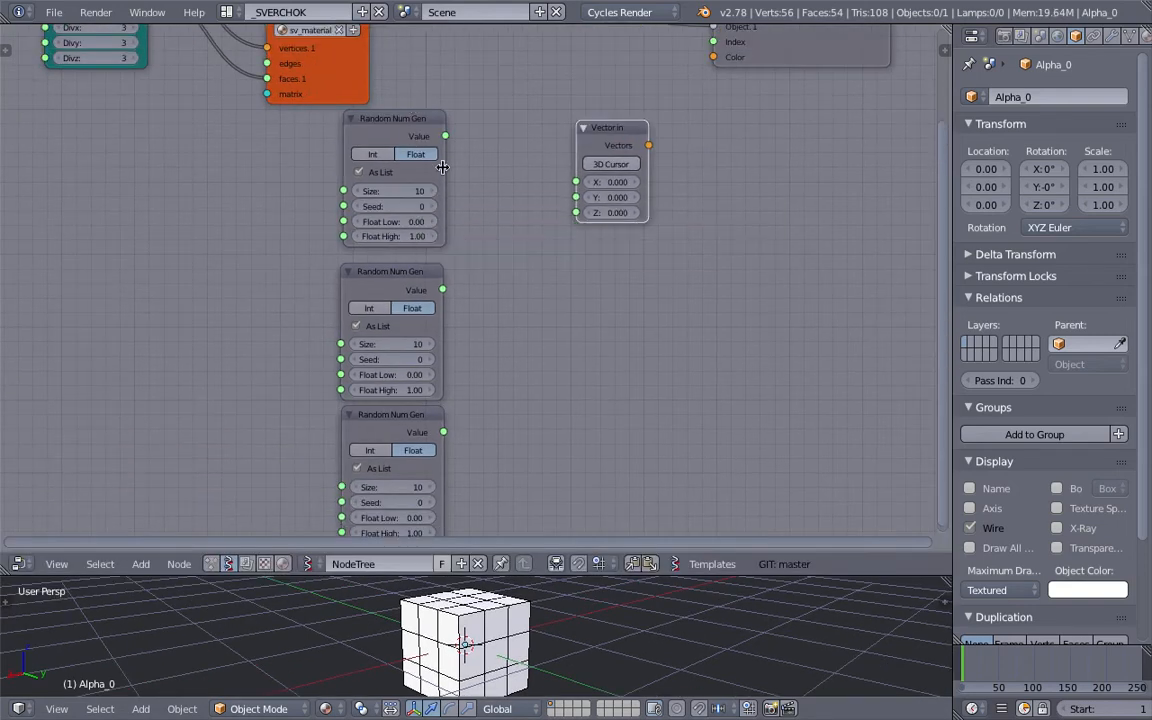
# Link the three Random Num Gen Value outputs to Vector in's X, Y and Z, and set the first two nodes' Size to 3.
pyautogui.moveTo(445, 136); pyautogui.dragTo(443, 288)
pyautogui.moveTo(576, 198)
pyautogui.mouseDown()
pyautogui.moveTo(503, 374)
pyautogui.moveTo(447, 432)
pyautogui.moveTo(576, 199)
pyautogui.mouseUp()
pyautogui.moveTo(611, 132); pyautogui.dragTo(607, 162, button='middle')
pyautogui.moveTo(607, 167); pyautogui.dragTo(560, 252)
pyautogui.moveTo(522, 282); pyautogui.dragTo(484, 255, button='middle')
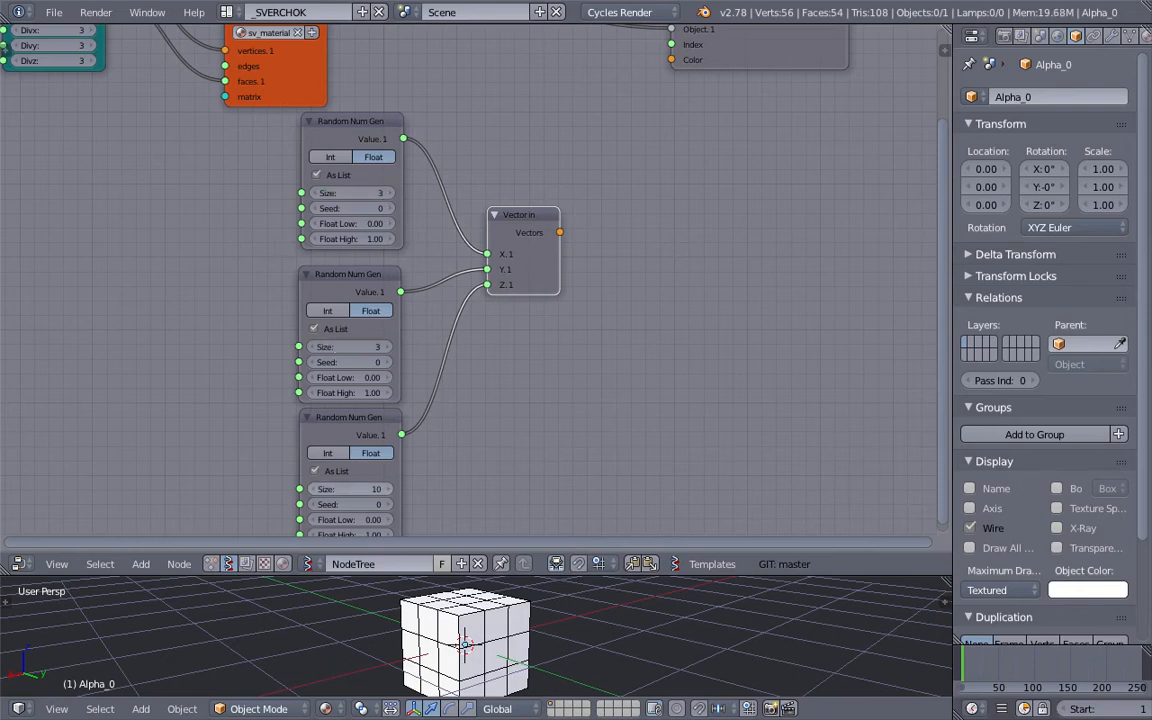
# Save the file, set the third Random Num Gen's Size to 3, and set the three seeds to 69, 208 and 47.
pyautogui.moveTo(202, 337); pyautogui.dragTo(299, 320, button='middle')
pyautogui.hotkey('ctrl', 's')
pyautogui.click(304, 322)
pyautogui.hotkey('alt', 'space')
pyautogui.press('Escape')
pyautogui.moveTo(443, 194); pyautogui.dragTo(480, 194)
pyautogui.moveTo(446, 348); pyautogui.dragTo(490, 348)
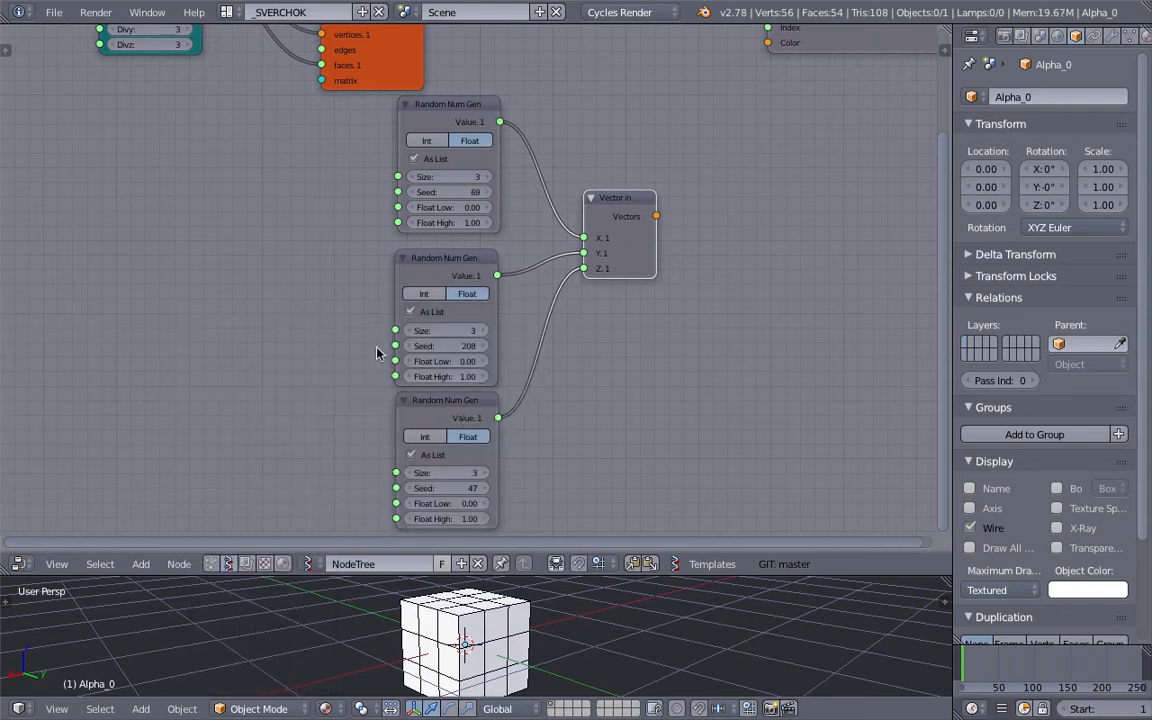
# Link the Vector in Vectors output to the Color input of Vertex color new and save the file.
pyautogui.moveTo(639, 265); pyautogui.dragTo(567, 301, button='middle')
pyautogui.moveTo(584, 251); pyautogui.dragTo(696, 78)
pyautogui.moveTo(612, 661); pyautogui.dragTo(512, 688, button='middle')
pyautogui.hotkey('ctrl', 's')
pyautogui.click(535, 589)
# Add a Stethoscope MK2 node, link the Vectors output to its Data input, and save the file.
pyautogui.moveTo(556, 327); pyautogui.dragTo(480, 249, button='middle')
pyautogui.moveTo(310, 215); pyautogui.dragTo(315, 204, button='middle')
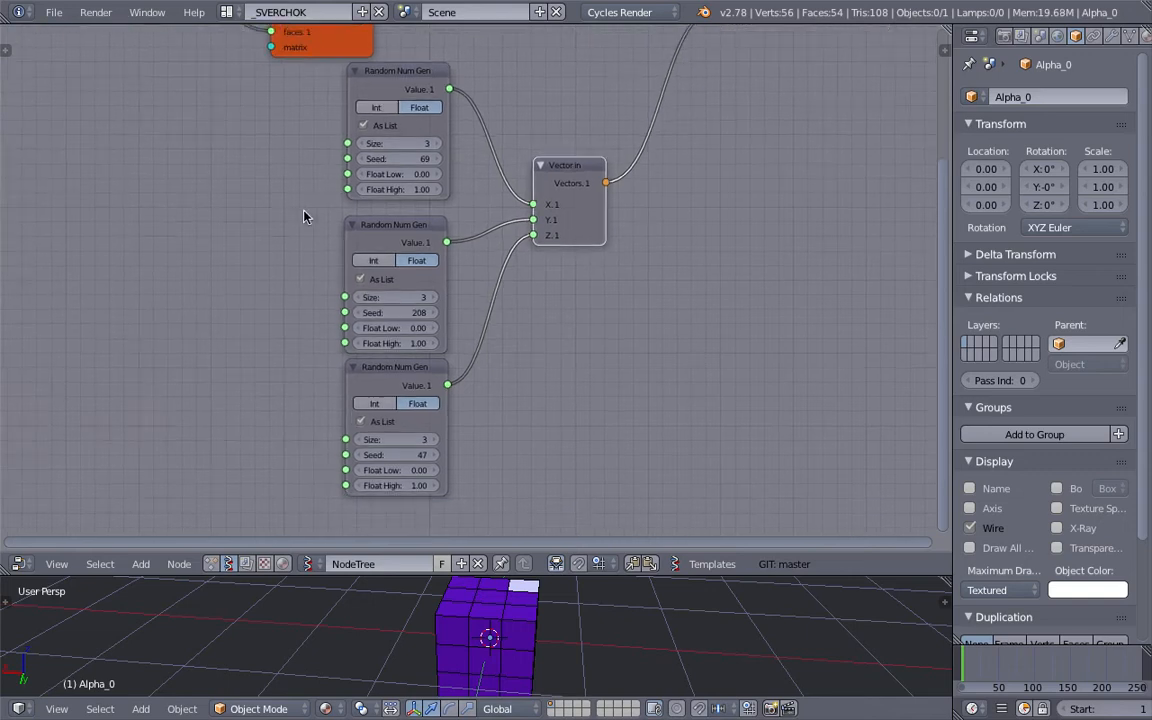
pyautogui.moveTo(671, 203); pyautogui.dragTo(654, 211, button='middle')
pyautogui.hotkey('alt', 'space')
pyautogui.write('ste')
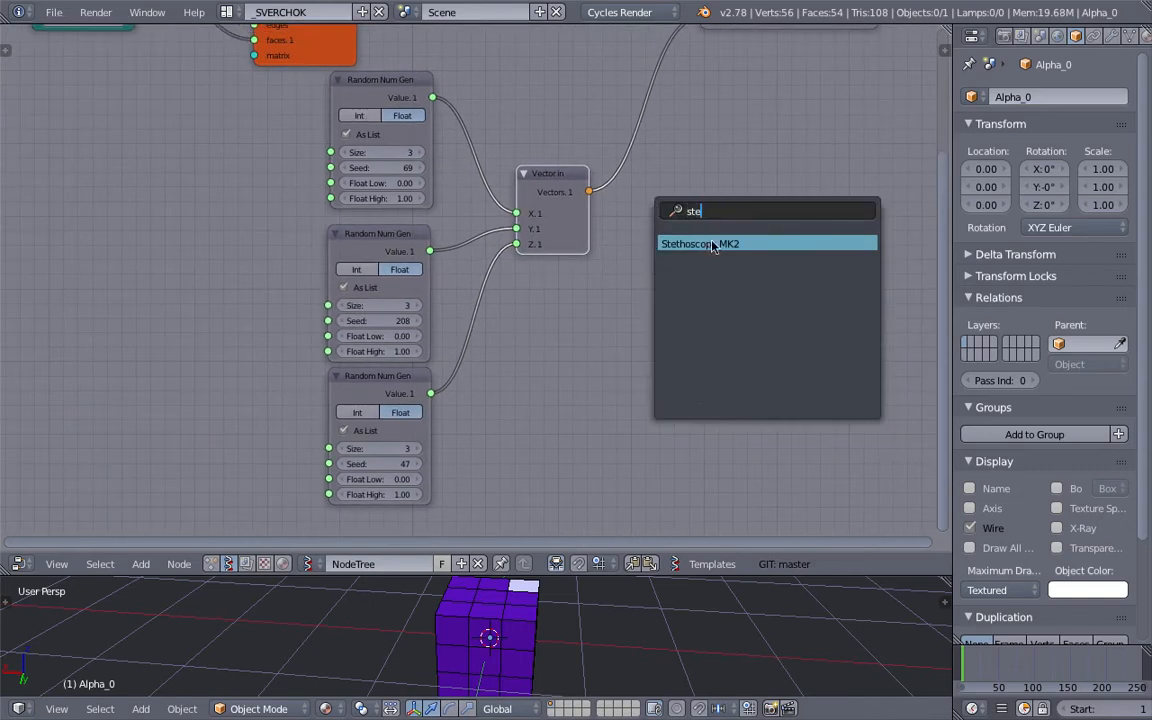
pyautogui.click(713, 244)
pyautogui.click(728, 247)
pyautogui.moveTo(589, 191); pyautogui.dragTo(725, 354)
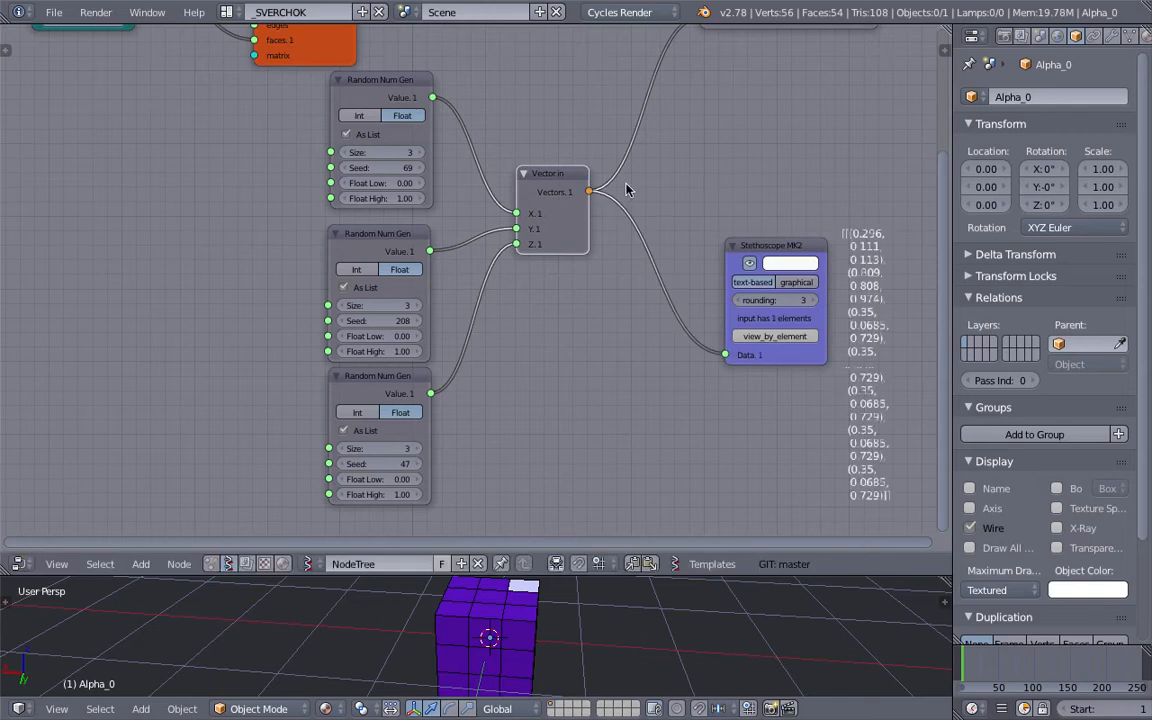
pyautogui.moveTo(666, 199); pyautogui.dragTo(620, 185, button='middle')
pyautogui.hotkey('ctrl', 's')
pyautogui.click(620, 184)
# Set the Size of all three Random Num Gen nodes to 1.
pyautogui.moveTo(732, 209); pyautogui.dragTo(597, 207, button='middle')
pyautogui.scroll(4, 597, 208)
pyautogui.moveTo(436, 202); pyautogui.dragTo(448, 211, button='middle')
pyautogui.scroll(-1, 448, 211)
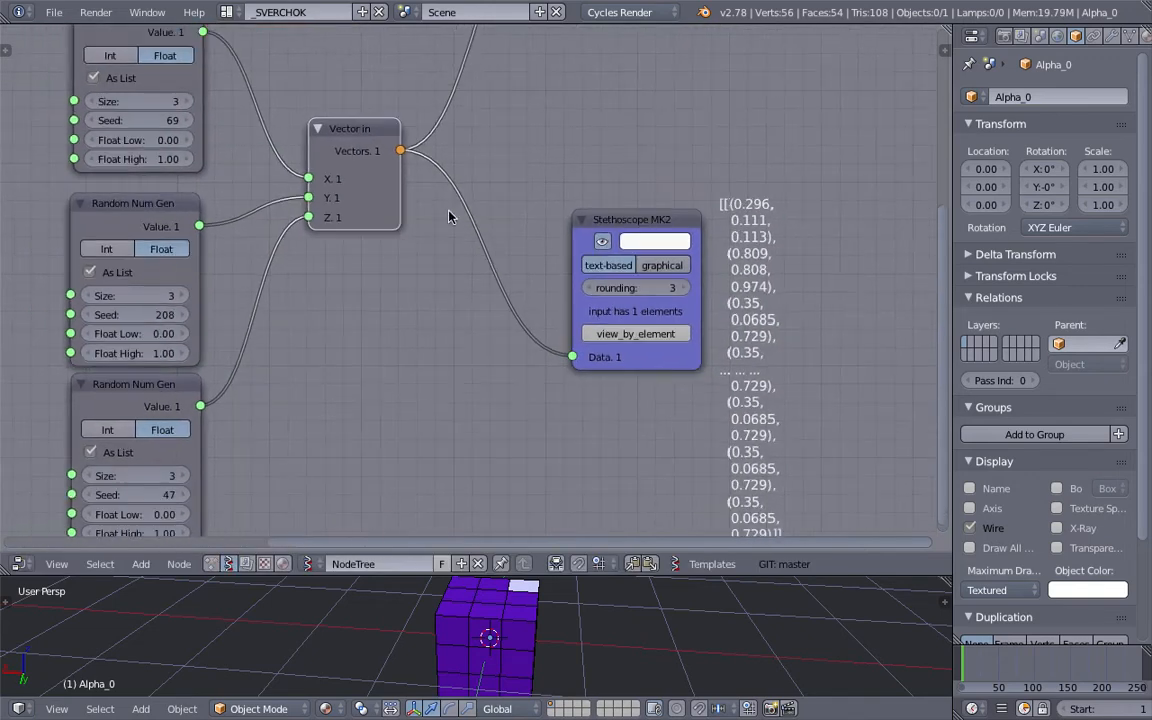
pyautogui.write('1')
pyautogui.press('Return')
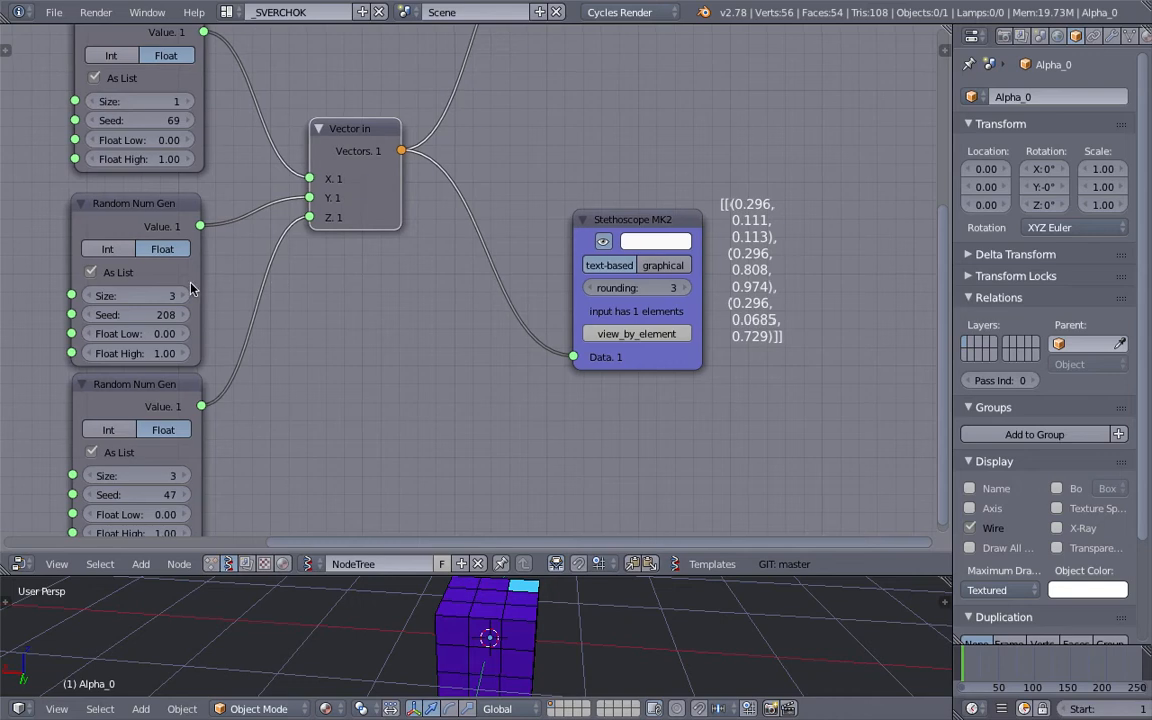
pyautogui.write('1')
pyautogui.press('Return')
pyautogui.moveTo(231, 449); pyautogui.dragTo(237, 402, button='middle')
pyautogui.click(170, 437)
pyautogui.write('1')
pyautogui.press('Return')
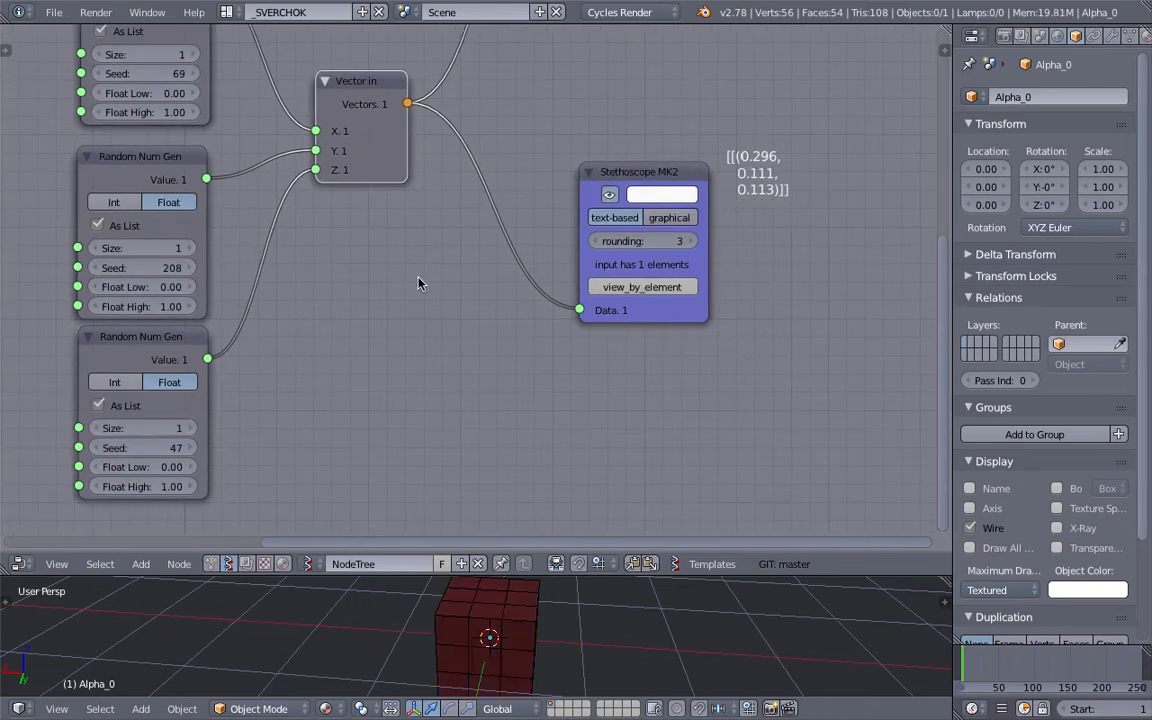
# Save the file and set the Random Num Gen seeds to 96, 226 and 71 from first to third.
pyautogui.moveTo(419, 278); pyautogui.dragTo(413, 291, button='middle')
pyautogui.hotkey('ctrl', 's')
pyautogui.moveTo(598, 640); pyautogui.dragTo(577, 622, button='middle')
pyautogui.moveTo(160, 222); pyautogui.dragTo(271, 219, button='middle')
pyautogui.hotkey('ctrl', 's')
pyautogui.click(279, 219)
pyautogui.scroll(-2, 279, 190)
pyautogui.moveTo(279, 117); pyautogui.dragTo(288, 117)
pyautogui.moveTo(283, 284); pyautogui.dragTo(304, 284)
pyautogui.moveTo(294, 436); pyautogui.dragTo(320, 436)
pyautogui.moveTo(898, 303); pyautogui.dragTo(858, 313, button='middle')
pyautogui.moveTo(660, 205); pyautogui.dragTo(651, 257, button='middle')
pyautogui.scroll(-1, 651, 250)
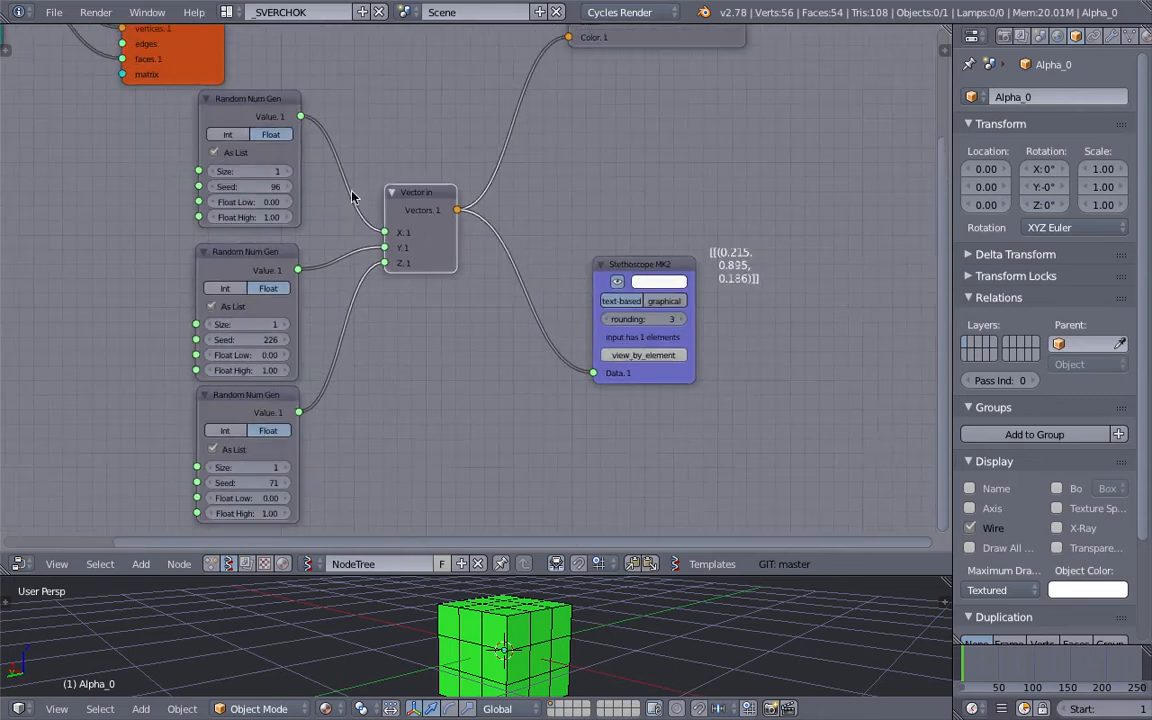
# Raise the Size of all three Random Num Gen nodes to 3 and save the file.
pyautogui.moveTo(308, 182); pyautogui.dragTo(322, 170, button='middle')
pyautogui.click(306, 162)
pyautogui.click(306, 162)
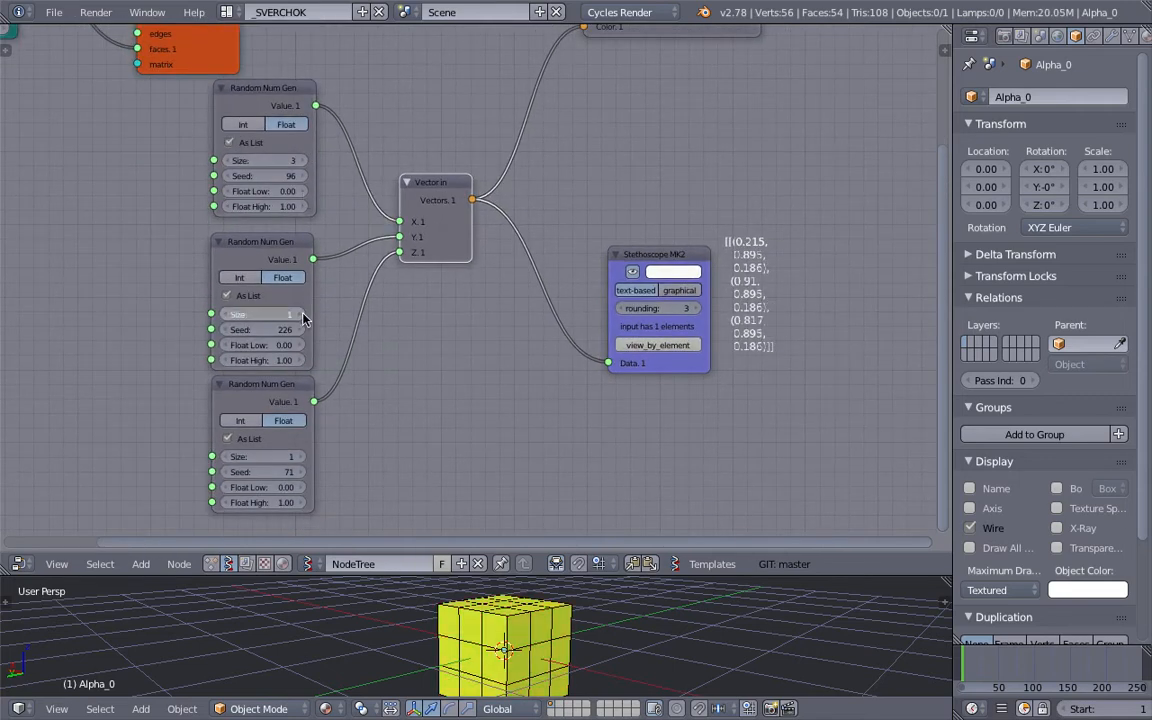
pyautogui.click(303, 315)
pyautogui.click(303, 315)
pyautogui.click(303, 457)
pyautogui.click(303, 457)
pyautogui.moveTo(532, 441); pyautogui.dragTo(540, 381, button='middle')
pyautogui.moveTo(555, 650); pyautogui.dragTo(500, 635, button='middle')
pyautogui.hotkey('ctrl', 's')
pyautogui.click(536, 607)
# Read the vectors in Stethoscope MK2 and move Vertex color new farther away from Vector in.
pyautogui.moveTo(750, 263); pyautogui.dragTo(492, 278, button='middle')
pyautogui.scroll(6, 492, 278)
pyautogui.scroll(2, 493, 279)
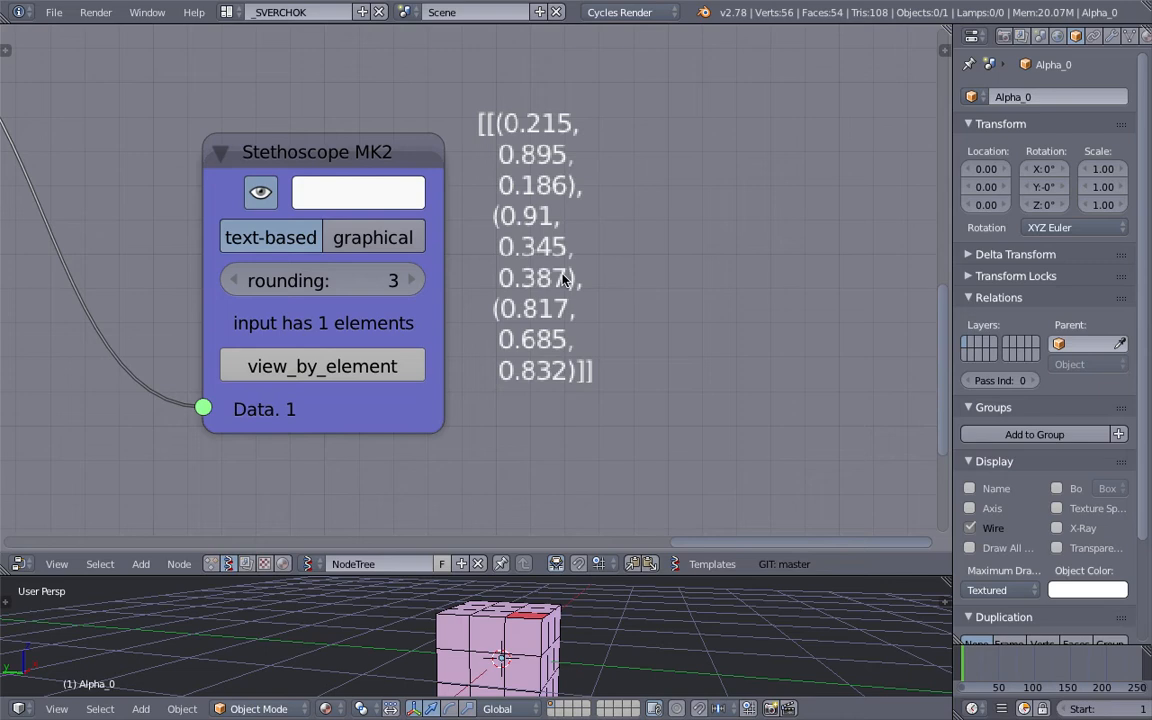
pyautogui.scroll(-5, 565, 280)
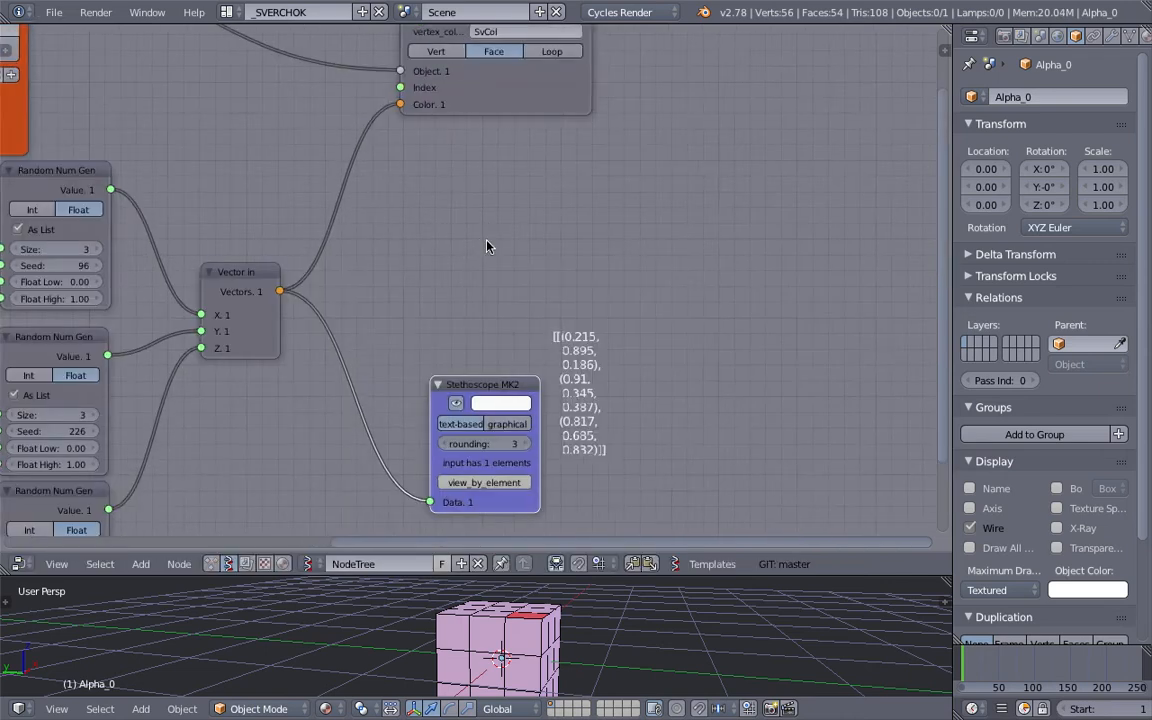
pyautogui.moveTo(543, 104); pyautogui.dragTo(680, 115)
pyautogui.moveTo(543, 221); pyautogui.dragTo(552, 194, button='middle')
# Insert a List Item node on the link between Vector in and the Color input, and save the file.
pyautogui.hotkey('alt', 'space')
pyautogui.write('list i')
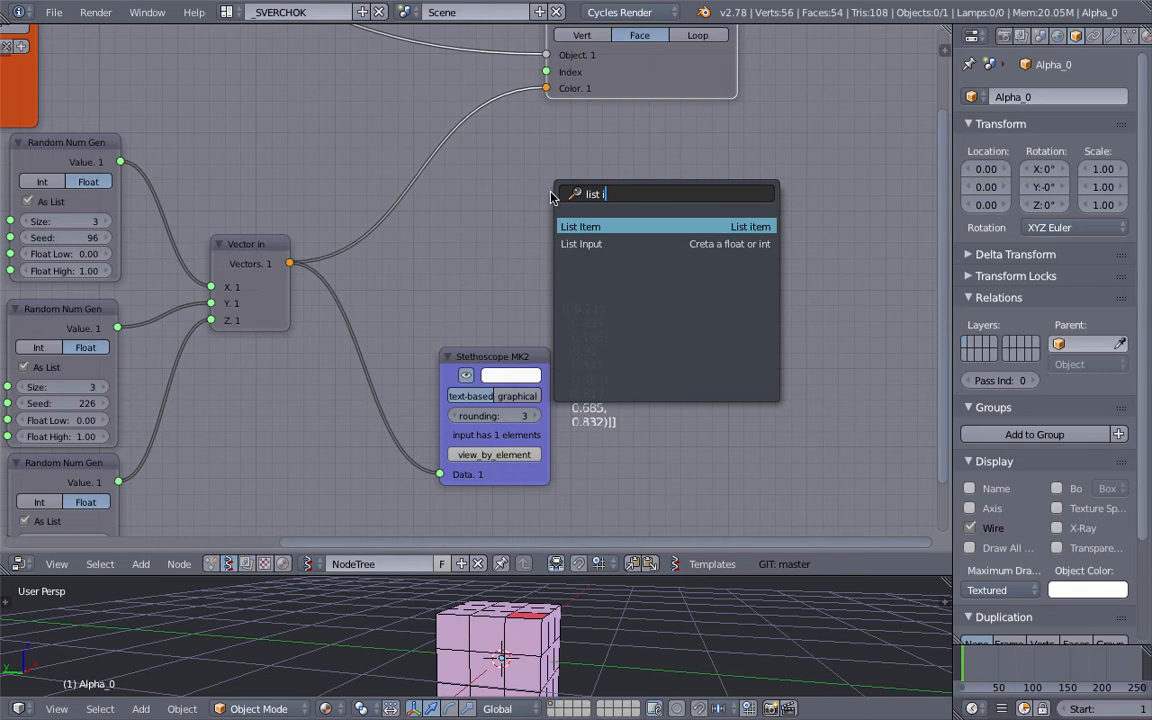
pyautogui.press('Return')
pyautogui.click(459, 194)
pyautogui.moveTo(459, 194); pyautogui.dragTo(418, 195)
pyautogui.moveTo(471, 196); pyautogui.dragTo(523, 153, button='middle')
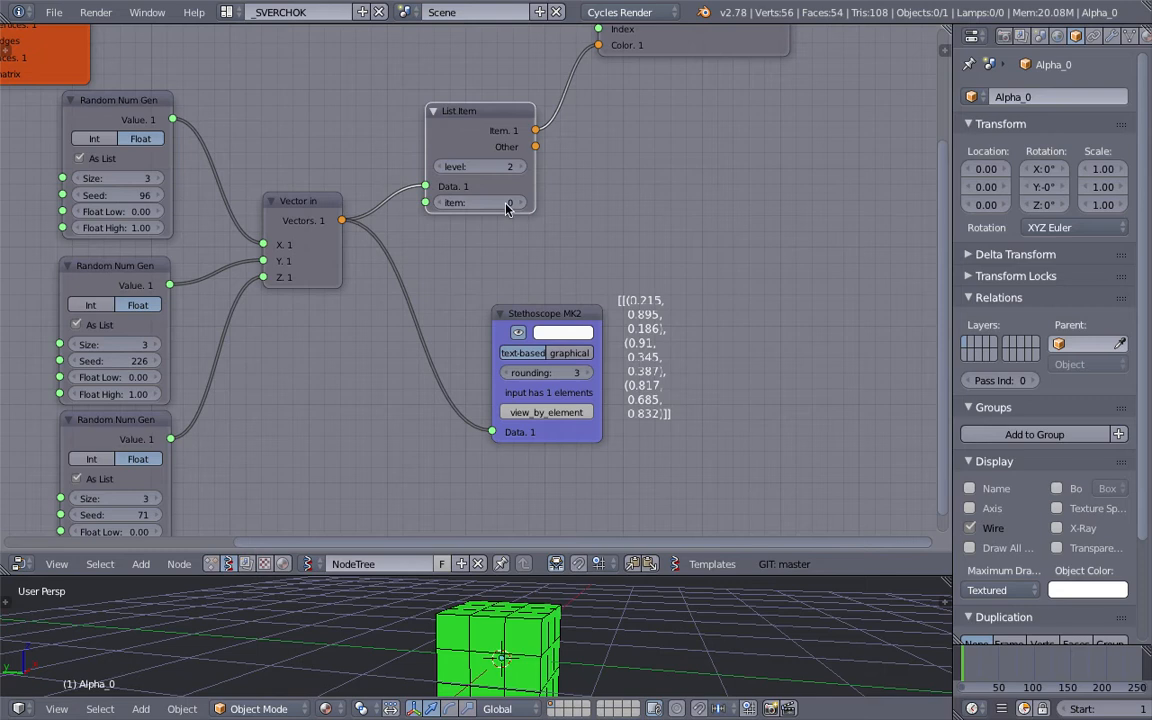
pyautogui.moveTo(500, 227); pyautogui.dragTo(533, 251, button='middle')
pyautogui.hotkey('ctrl', 's')
pyautogui.click(532, 251)
# Add another Random Num Gen node above Vector in.
pyautogui.moveTo(354, 104); pyautogui.dragTo(354, 112, button='middle')
pyautogui.hotkey('shift', 'a')
pyautogui.click(349, 113)
pyautogui.write('random n')
pyautogui.press('Return')
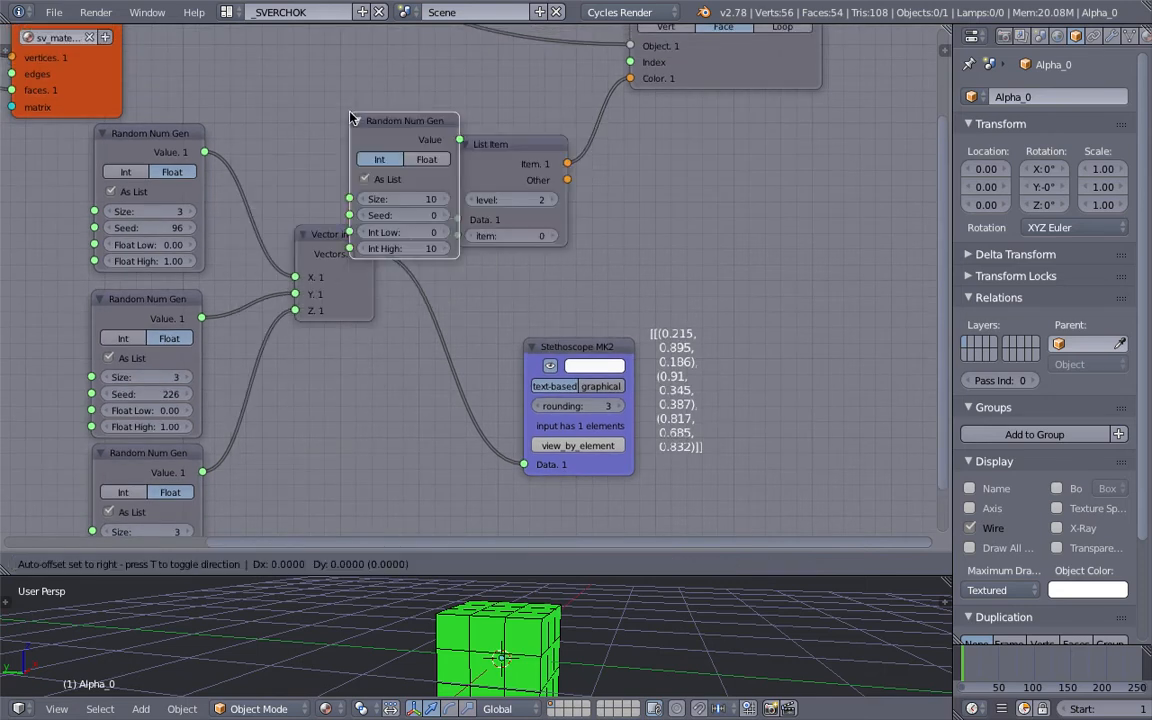
pyautogui.click(277, 55)
# Link the new Random Num Gen's Value to List Item's item input, set Int High to 2, and save the file.
pyautogui.moveTo(386, 77); pyautogui.dragTo(400, 101)
pyautogui.moveTo(450, 218); pyautogui.dragTo(457, 220)
pyautogui.hotkey('ctrl', 's')
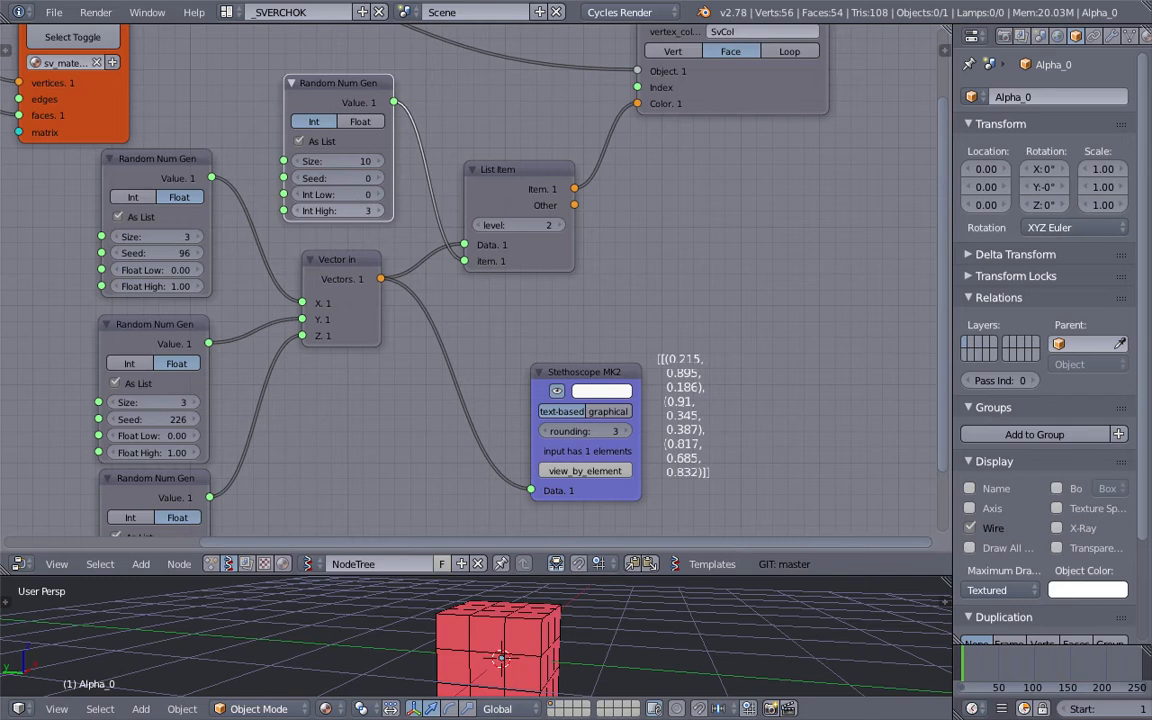
pyautogui.click(291, 211)
pyautogui.hotkey('ctrl', 's')
pyautogui.click(257, 119)
# Save the file again and raise the Size of the Random Num Gen feeding List Item to 41.
pyautogui.moveTo(622, 496); pyautogui.dragTo(673, 513, button='middle')
pyautogui.hotkey('ctrl', 's')
pyautogui.click(657, 524)
pyautogui.moveTo(397, 179); pyautogui.dragTo(430, 179)
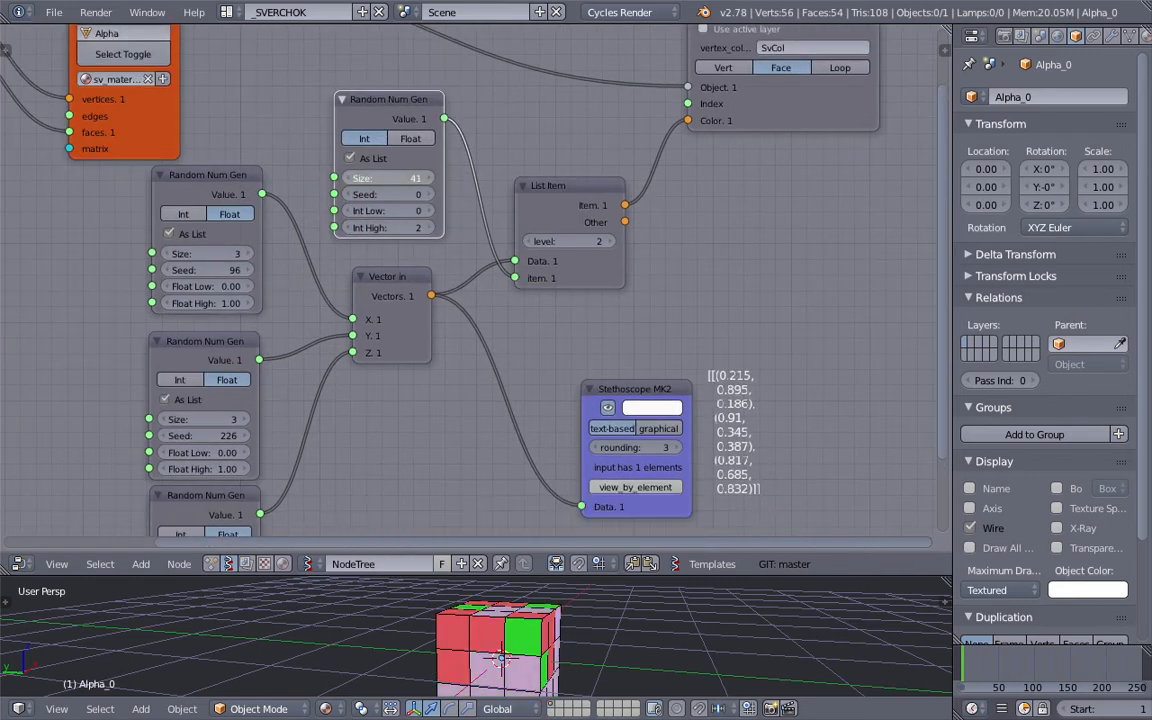
# Rotate the 3D view around the coloured cube and enlarge the 3D viewport slightly.
pyautogui.moveTo(622, 648); pyautogui.dragTo(452, 628, button='middle')
pyautogui.moveTo(476, 575); pyautogui.dragTo(532, 556)
pyautogui.scroll(-3, 300, 230)
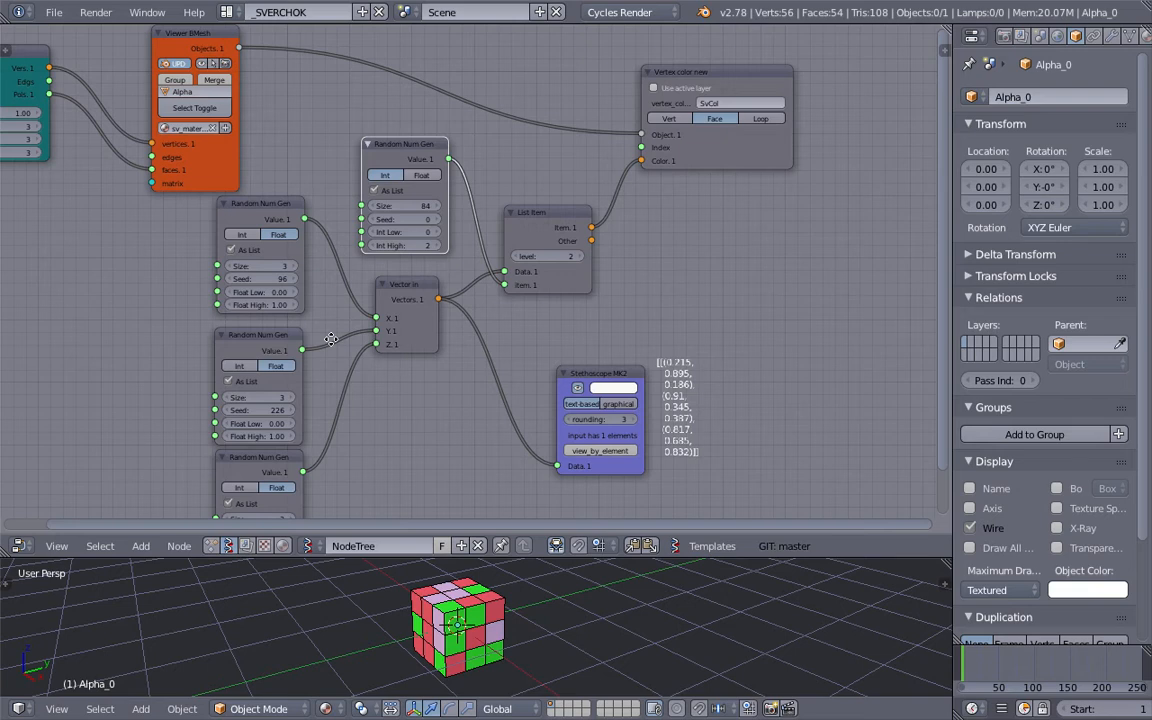
# Move the Viewer BMesh and Vertex color new nodes outward to make room around the colour nodes, and save the file.
pyautogui.moveTo(197, 143); pyautogui.dragTo(226, 236, button='middle')
pyautogui.moveTo(248, 256); pyautogui.dragTo(204, 174)
pyautogui.moveTo(740, 160); pyautogui.dragTo(750, 115)
pyautogui.moveTo(597, 224); pyautogui.dragTo(584, 170, button='middle')
pyautogui.moveTo(643, 289); pyautogui.dragTo(627, 289, button='middle')
pyautogui.hotkey('ctrl', 's')
pyautogui.click(629, 290)
pyautogui.moveTo(690, 235); pyautogui.dragTo(573, 272, button='middle')
pyautogui.moveTo(689, 121); pyautogui.dragTo(742, 110)
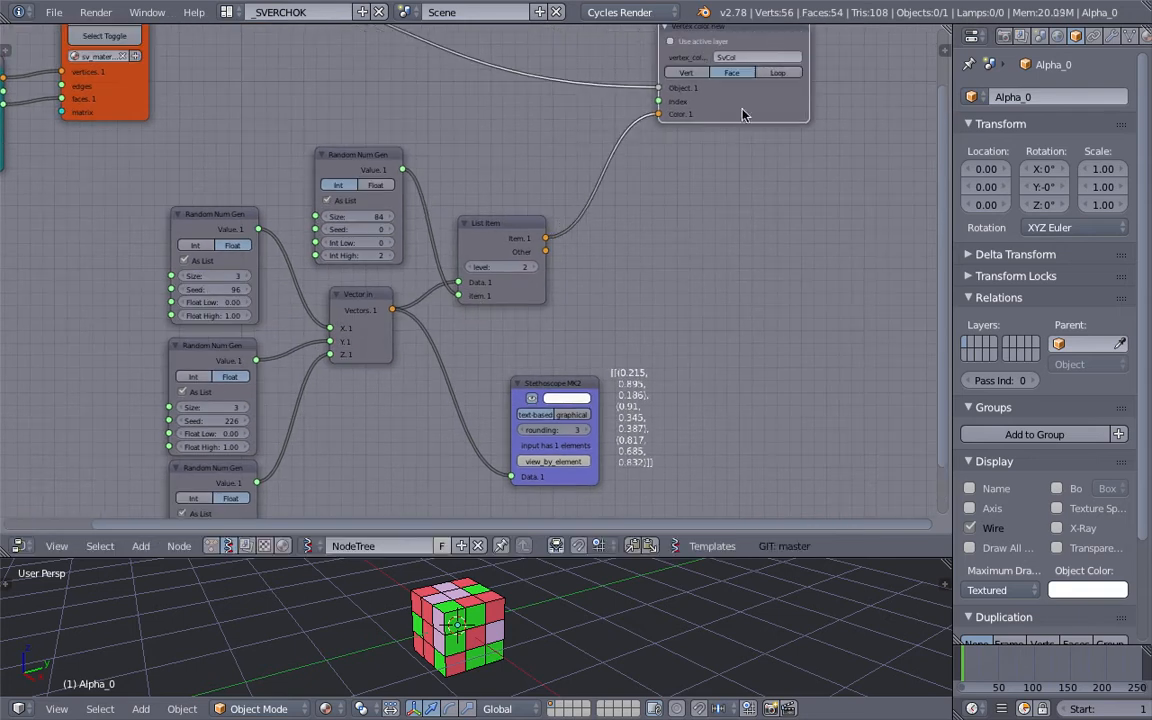
# Duplicate the Random Num Gen that feeds Vector in's X, place the copy in the empty area beyond List Item, and save the file.
pyautogui.moveTo(684, 206); pyautogui.dragTo(689, 179, button='middle')
pyautogui.scroll(1, 688, 183)
pyautogui.click(193, 180)
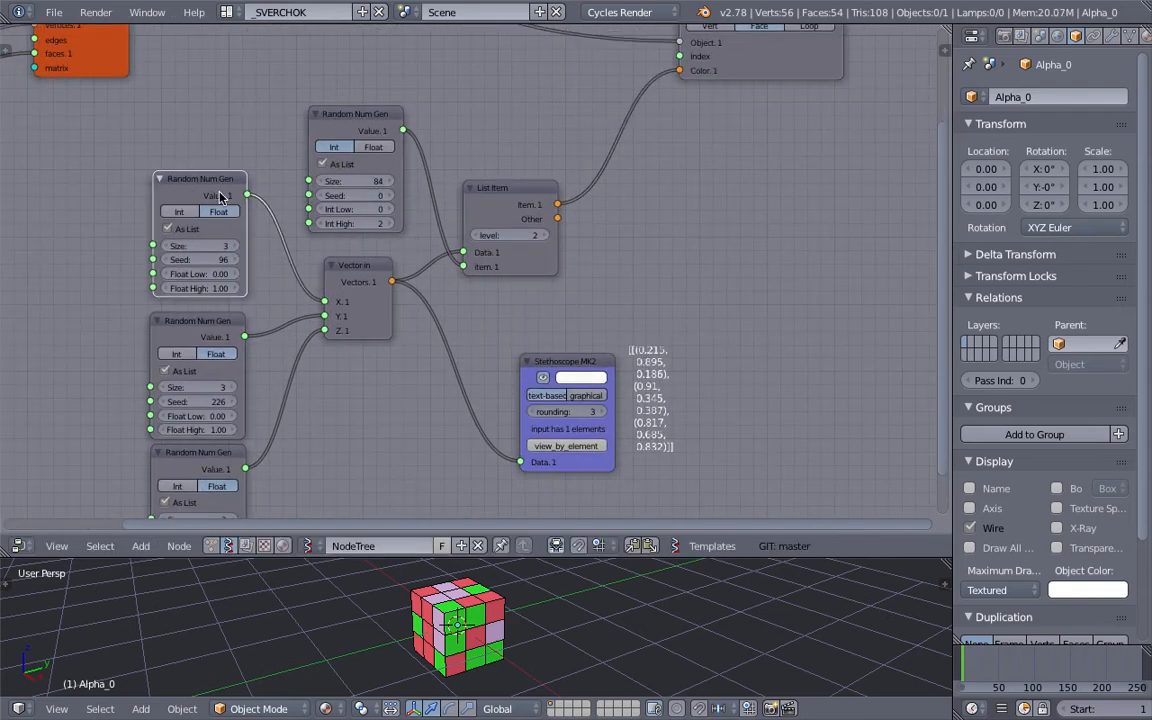
pyautogui.moveTo(216, 195); pyautogui.dragTo(734, 193)
pyautogui.moveTo(734, 193); pyautogui.dragTo(624, 186, button='middle')
pyautogui.hotkey('ctrl', 's')
pyautogui.click(624, 186)
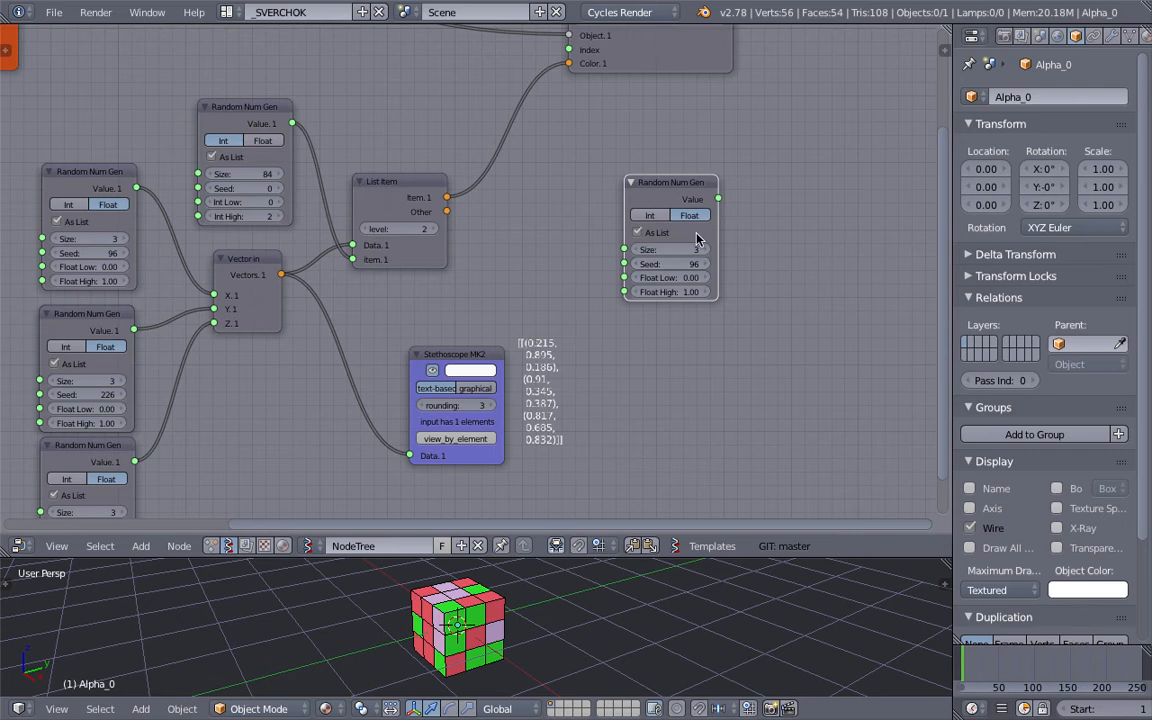
# Duplicate the Stethoscope MK2, link the new Random Num Gen's Value to its Data input, and save the file.
pyautogui.scroll(2, 533, 219)
pyautogui.hotkey('shift', 'd')
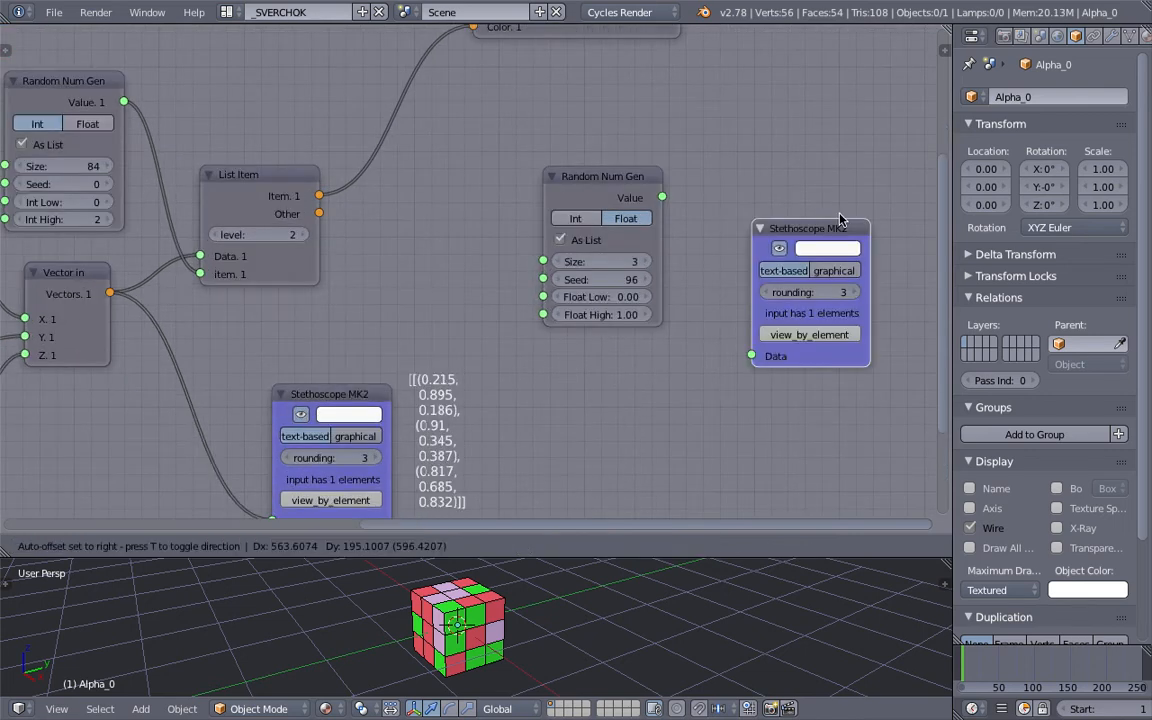
pyautogui.click(852, 208)
pyautogui.moveTo(663, 198); pyautogui.dragTo(768, 344)
pyautogui.moveTo(745, 257); pyautogui.dragTo(605, 247, button='middle')
pyautogui.hotkey('ctrl', 's')
pyautogui.click(558, 218)
# Shift the original Stethoscope MK2 aside and add a Range Int node below the new Random Num Gen.
pyautogui.moveTo(172, 397); pyautogui.dragTo(118, 459)
pyautogui.moveTo(430, 416); pyautogui.dragTo(425, 358, button='middle')
pyautogui.hotkey('shift', 'a')
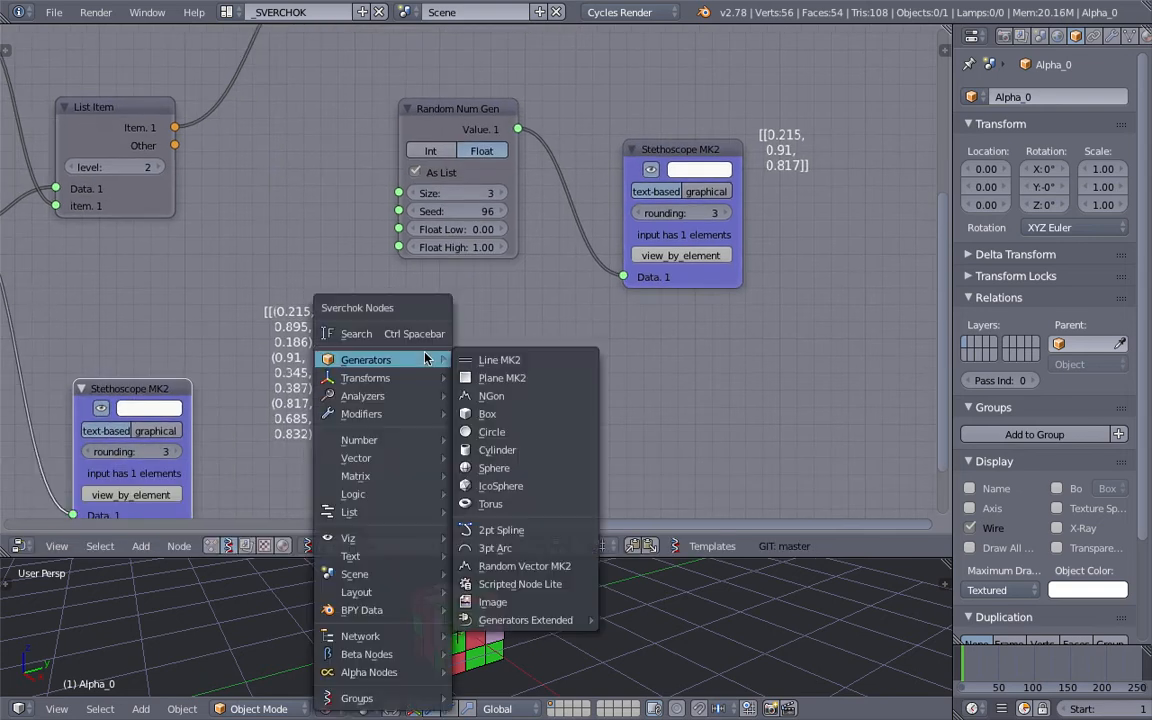
pyautogui.click(412, 334)
pyautogui.write('random ')
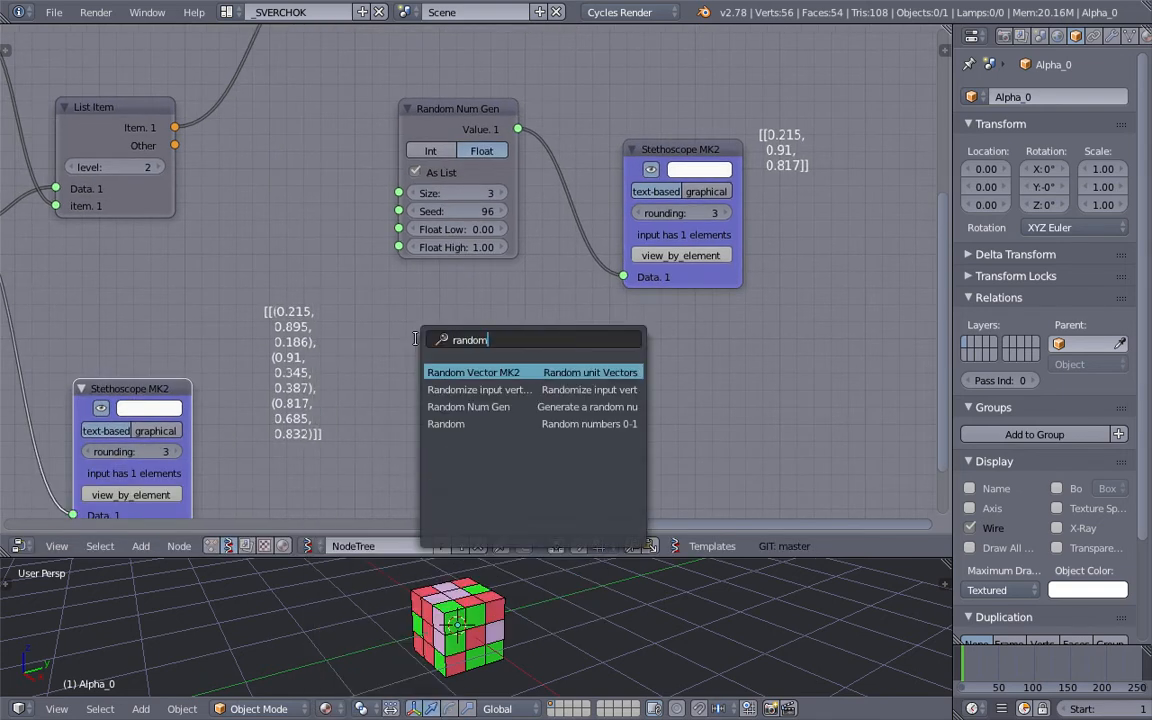
pyautogui.write('range i')
pyautogui.press('Return')
pyautogui.click(310, 319)
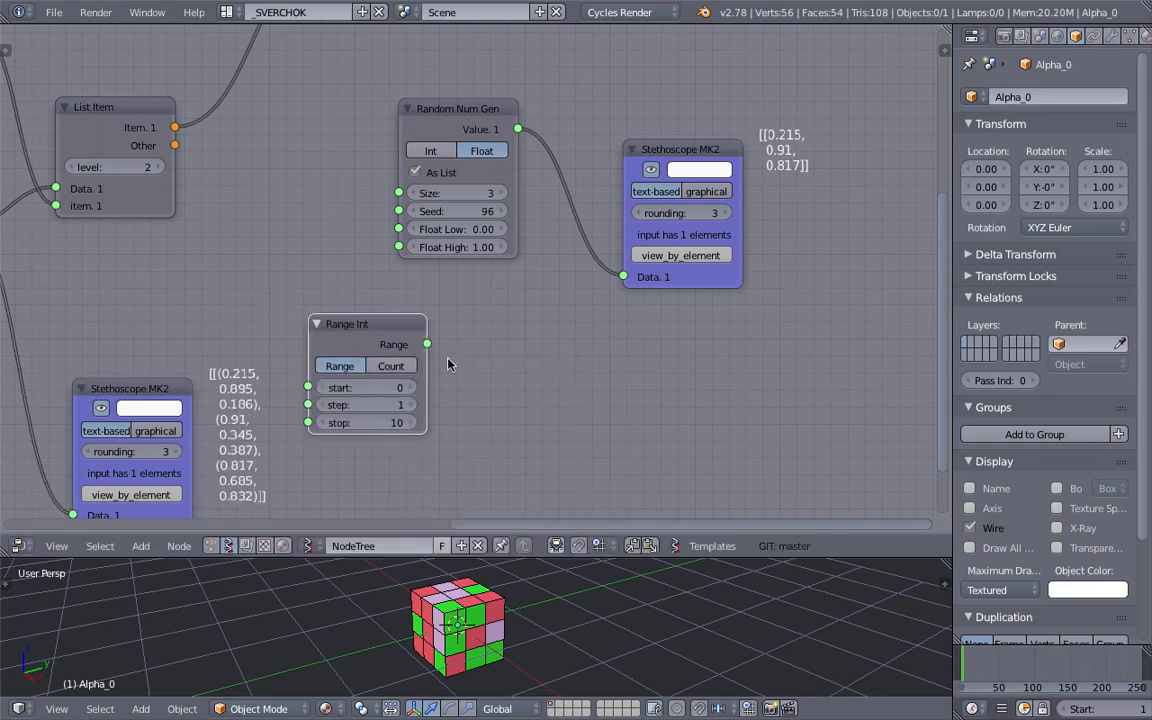
# Link Range Int's Range output to the new Random Num Gen's Seed input and switch Range Int to Count mode.
pyautogui.moveTo(427, 344); pyautogui.dragTo(399, 211)
pyautogui.moveTo(385, 321); pyautogui.dragTo(321, 275)
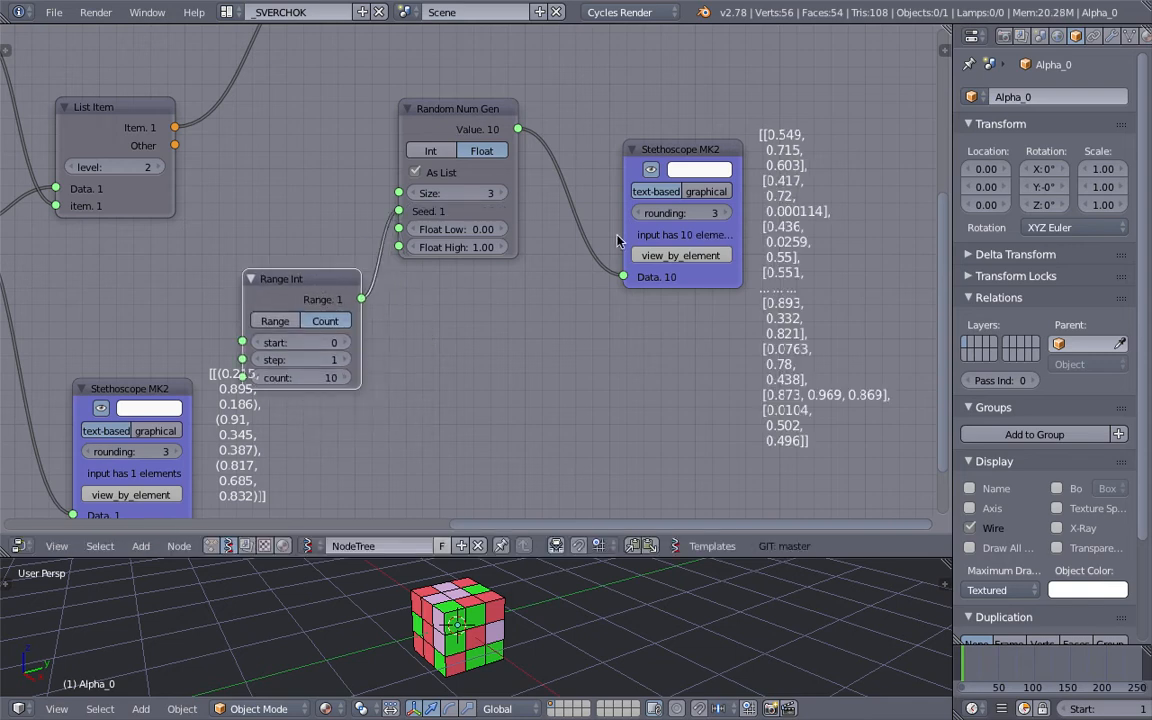
pyautogui.moveTo(778, 207); pyautogui.dragTo(520, 232, button='middle')
pyautogui.scroll(5, 520, 232)
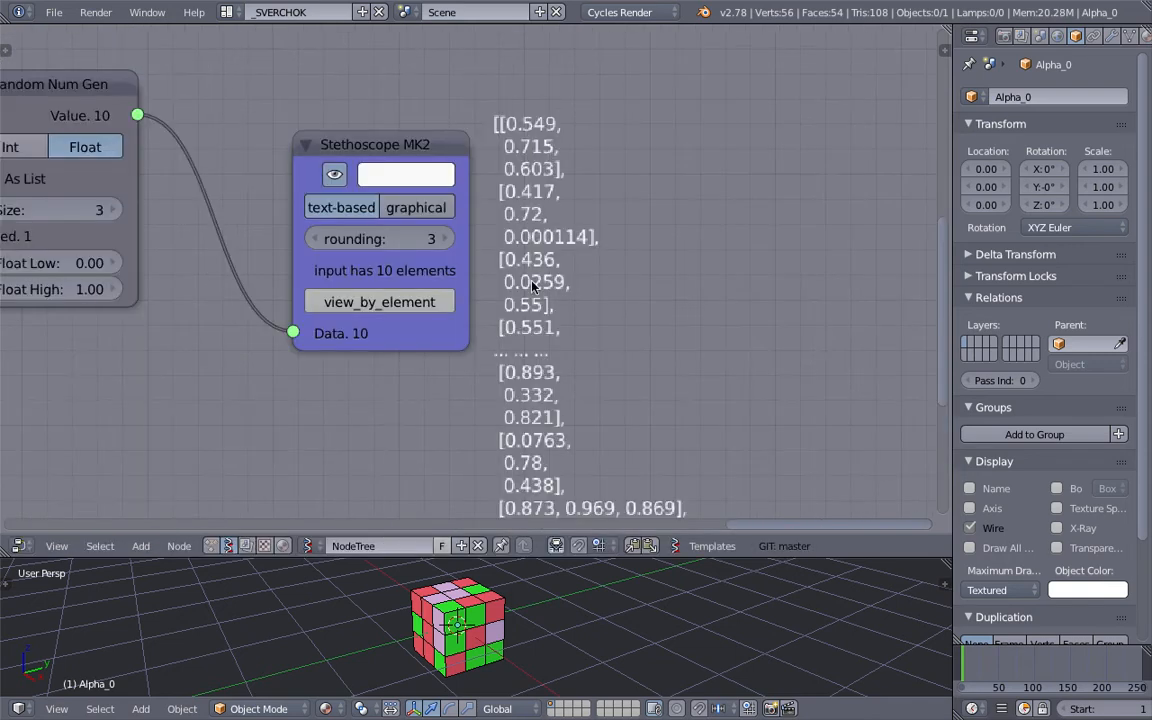
pyautogui.scroll(-7, 526, 355)
pyautogui.moveTo(526, 355); pyautogui.dragTo(681, 309, button='middle')
# Reposition the new Stethoscope, Random Num Gen and Vertex color new nodes to open up space, and save the file.
pyautogui.moveTo(601, 189); pyautogui.dragTo(625, 247)
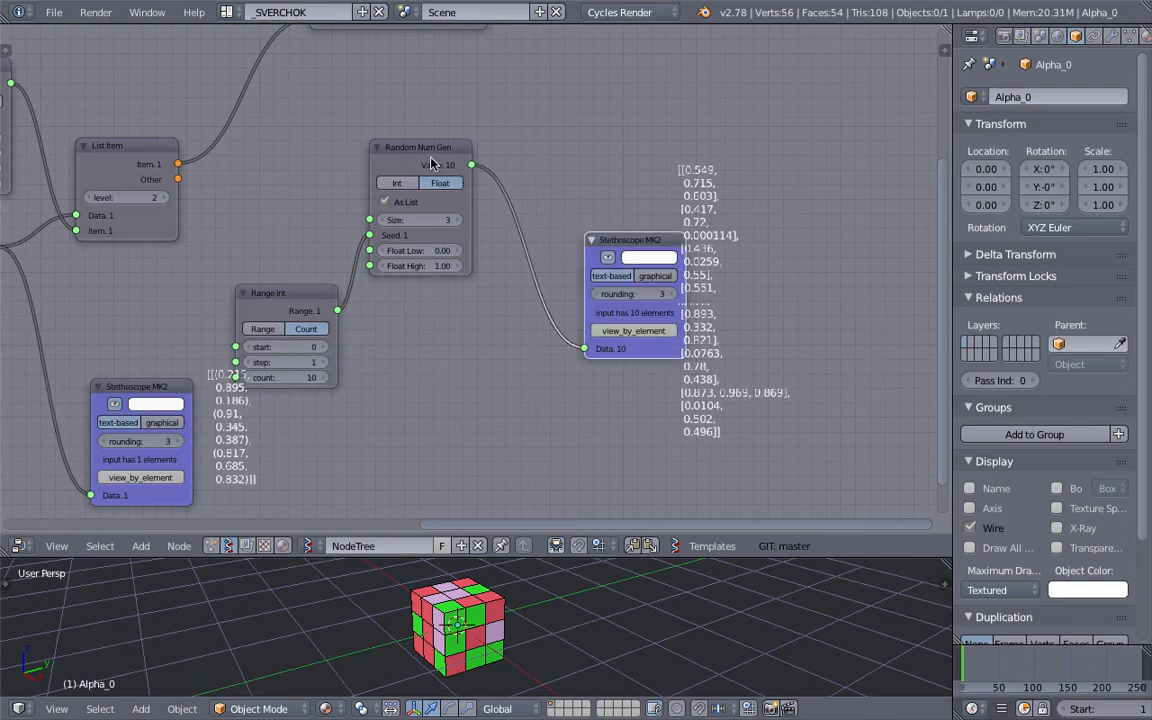
pyautogui.moveTo(430, 155); pyautogui.dragTo(454, 264)
pyautogui.hotkey('ctrl', 's')
pyautogui.click(453, 268)
pyautogui.scroll(-1, 452, 328)
pyautogui.moveTo(452, 250); pyautogui.dragTo(454, 328, button='middle')
pyautogui.moveTo(466, 127); pyautogui.dragTo(812, 101)
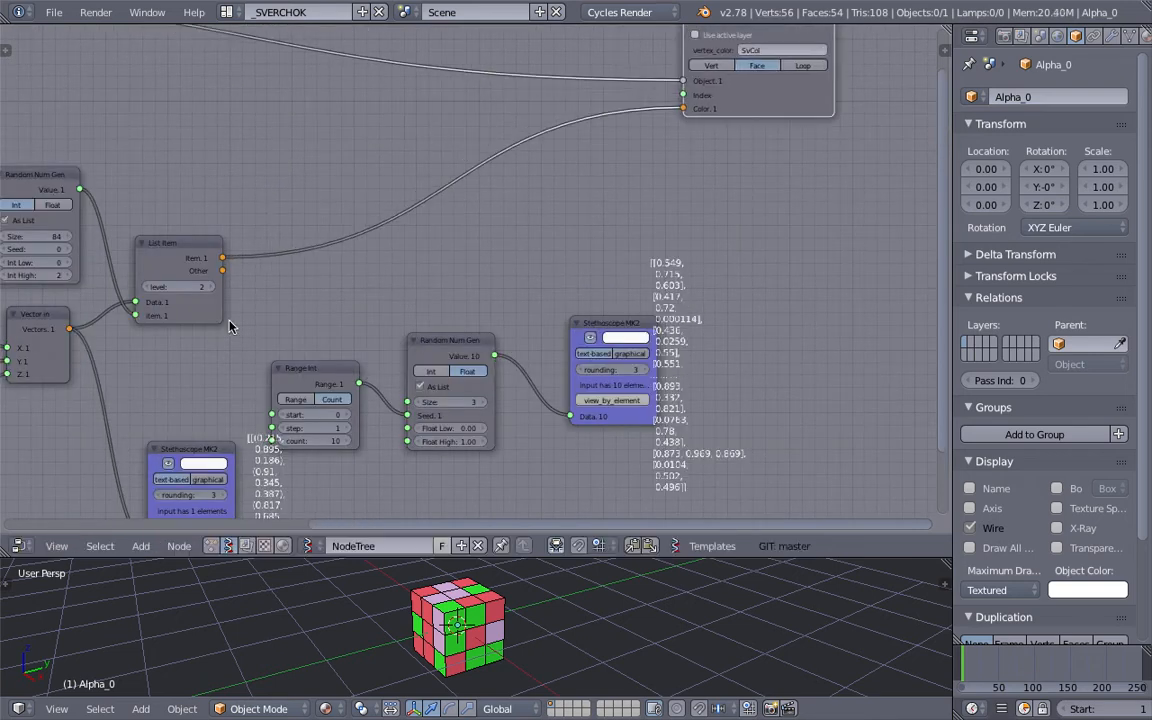
# Duplicate List Item and connect the copy between the new Random Num Gen's Value and Vertex color new's Color input.
pyautogui.moveTo(180, 245); pyautogui.dragTo(165, 234)
pyautogui.hotkey('shift', 'd')
pyautogui.click(579, 213)
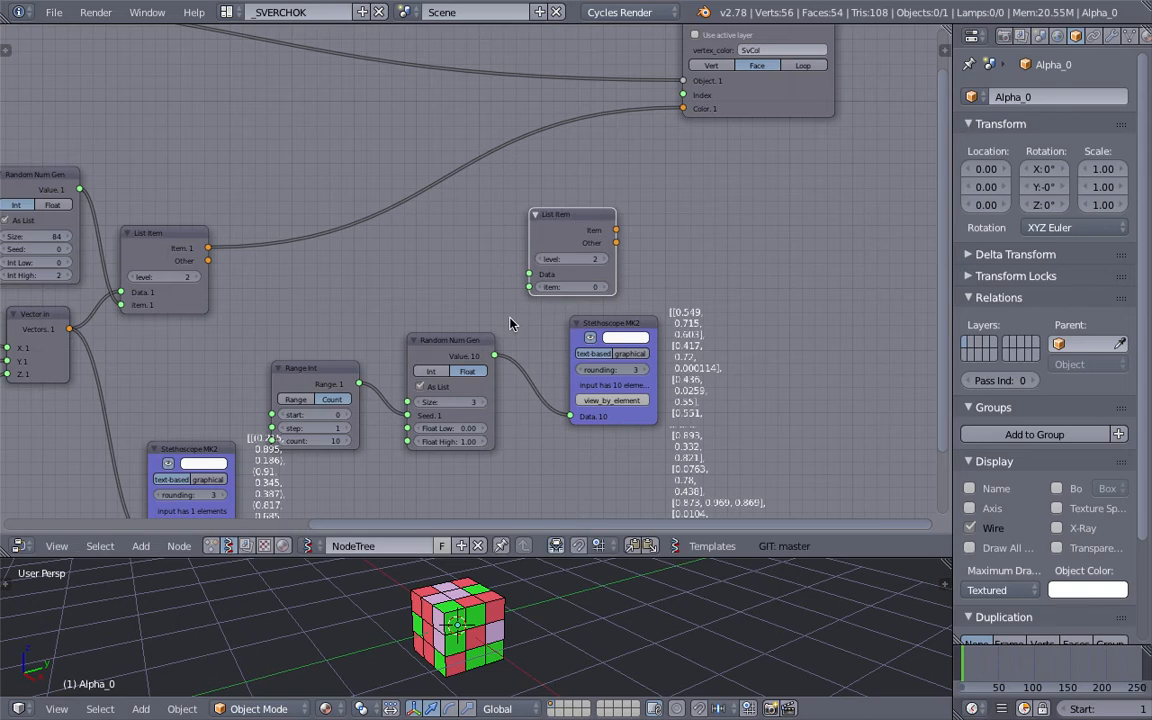
pyautogui.moveTo(494, 355); pyautogui.dragTo(529, 274)
pyautogui.moveTo(614, 232); pyautogui.dragTo(645, 194)
pyautogui.moveTo(668, 122); pyautogui.dragTo(683, 108)
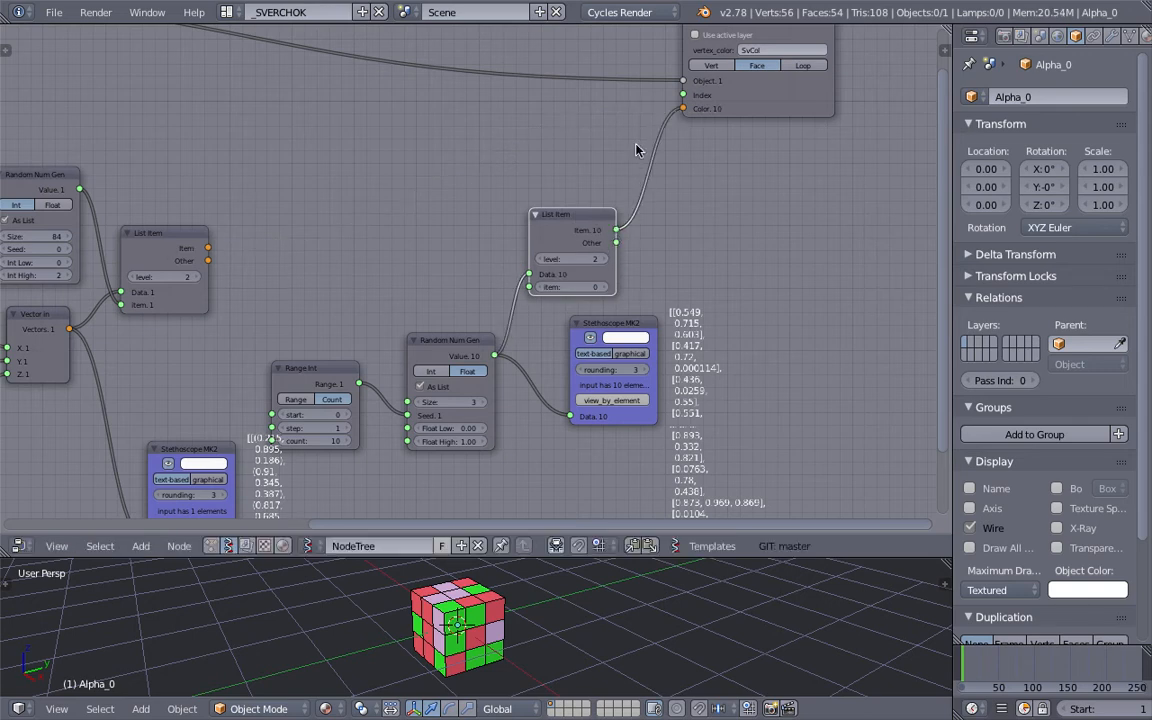
# Set the duplicated List Item's item to 3 and its level to 1.
pyautogui.click(600, 287)
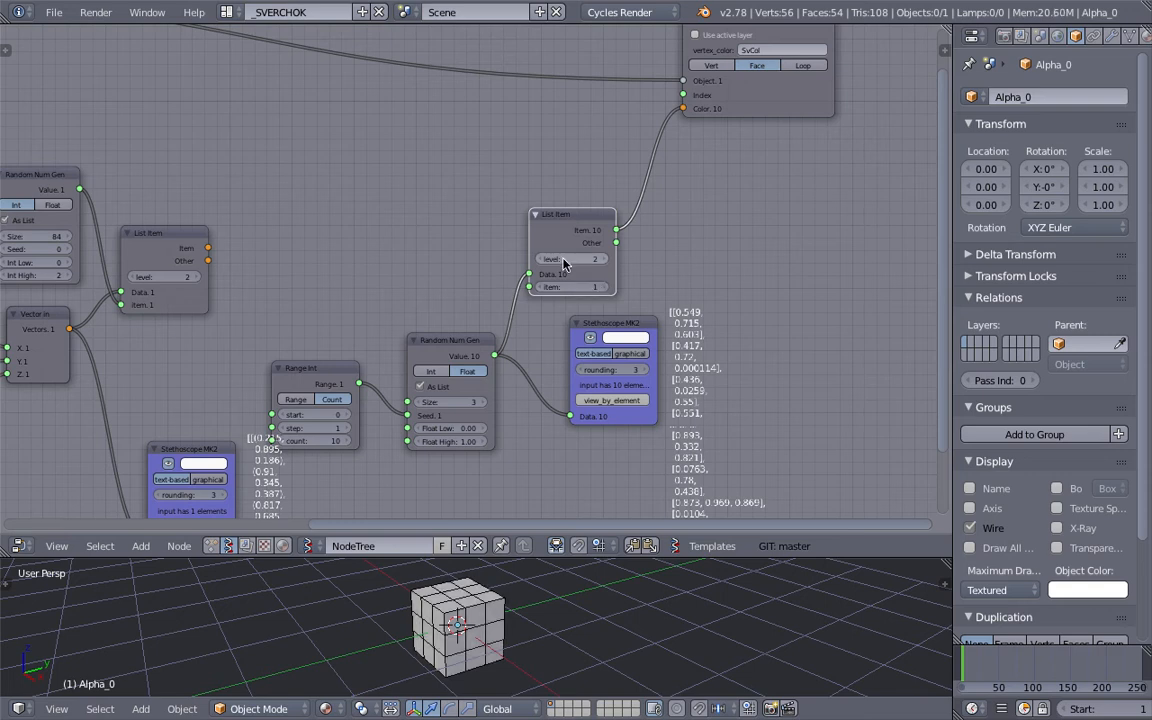
pyautogui.click(542, 259)
pyautogui.moveTo(572, 287)
pyautogui.mouseDown()
pyautogui.moveTo(602, 287)
pyautogui.moveTo(572, 287)
pyautogui.mouseUp()
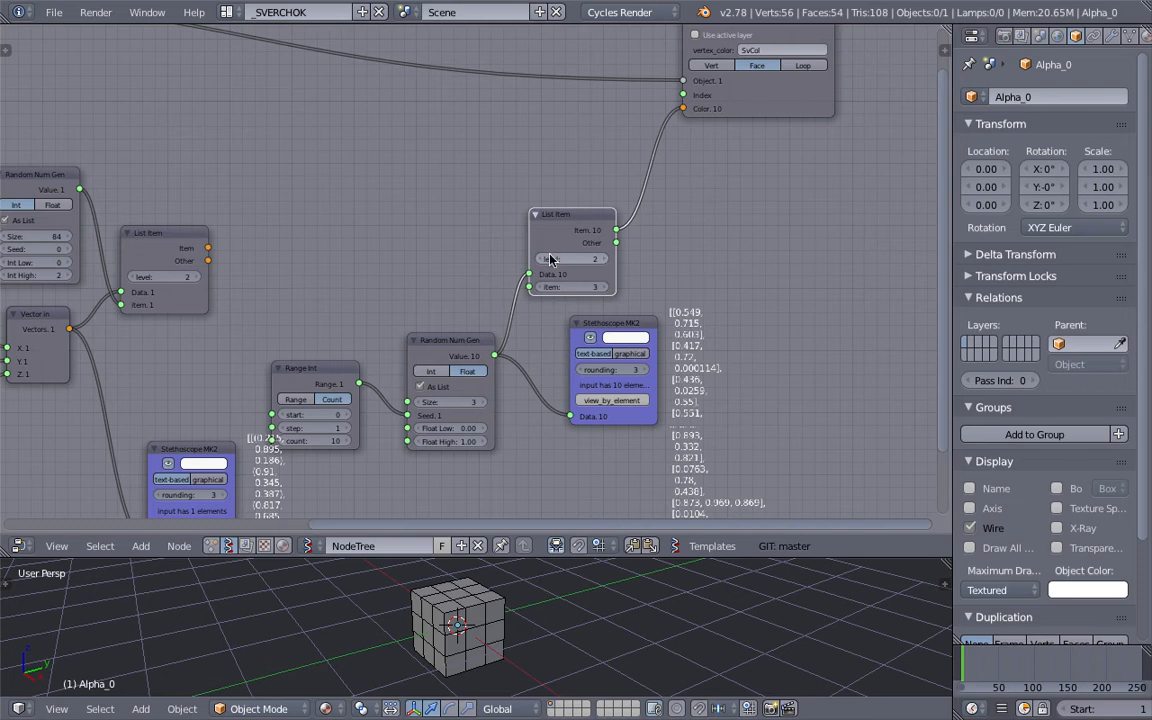
pyautogui.click(542, 259)
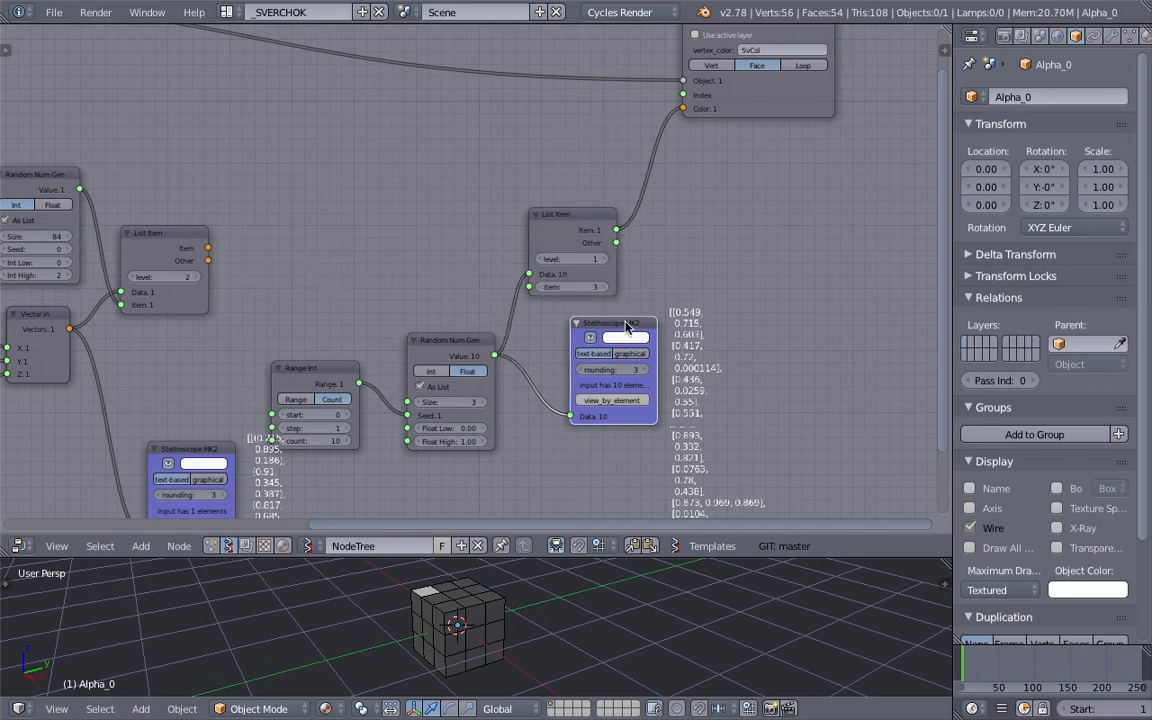
# Add another copy of the Stethoscope MK2 and link the duplicated List Item's Item output to its Data input.
pyautogui.hotkey('shift', 'd')
pyautogui.click(825, 193)
pyautogui.moveTo(616, 230); pyautogui.dragTo(763, 296)
pyautogui.moveTo(716, 242); pyautogui.dragTo(653, 238, button='middle')
pyautogui.scroll(1, 653, 239)
pyautogui.moveTo(574, 262); pyautogui.dragTo(557, 262, button='middle')
pyautogui.scroll(3, 557, 257)
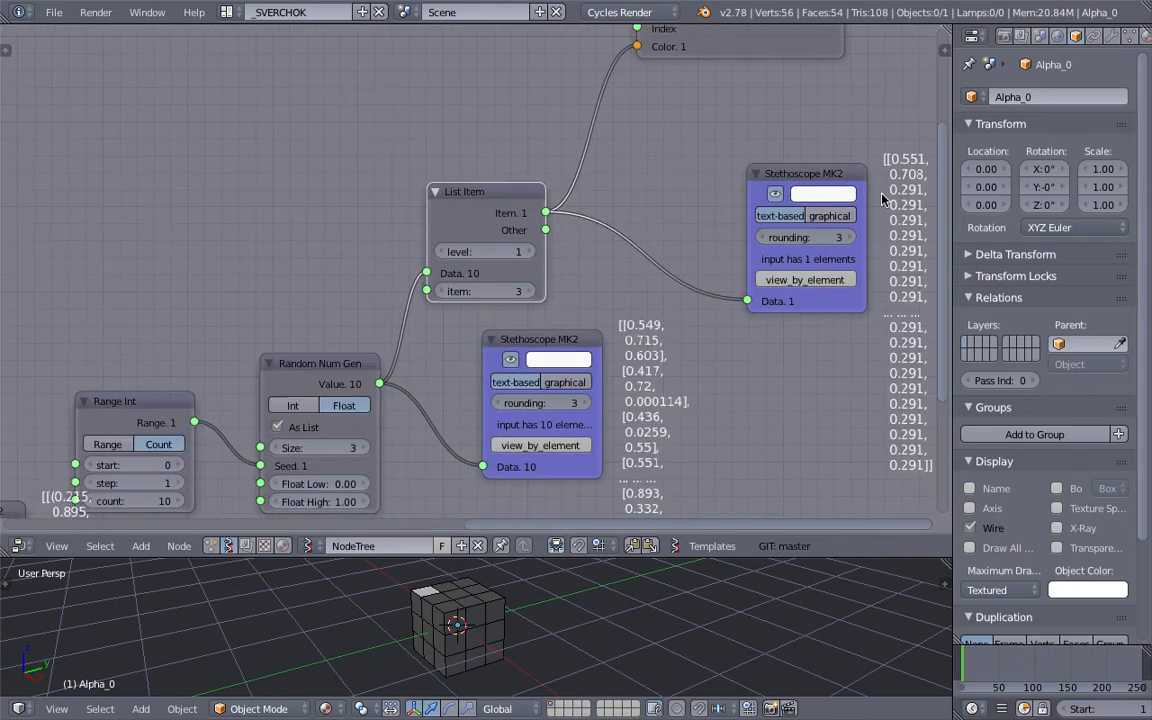
pyautogui.moveTo(882, 195); pyautogui.dragTo(797, 196, button='middle')
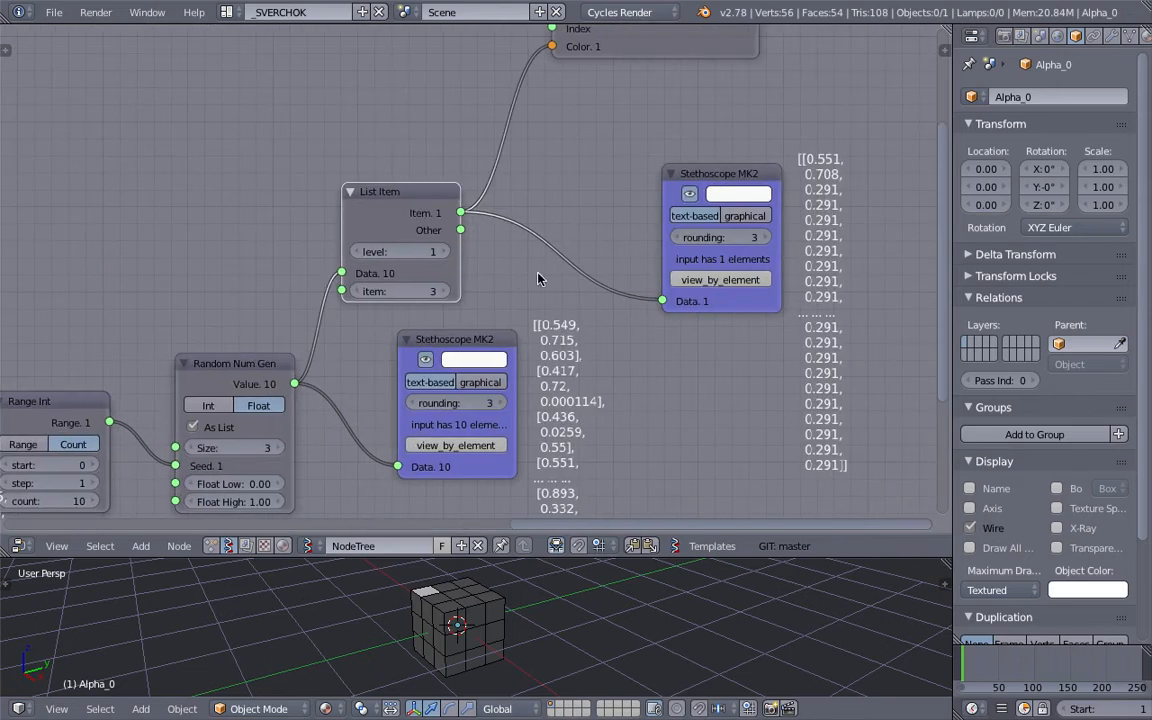
# Try level 2 on the duplicated List Item, return it to level 1, and set its item to 2.
pyautogui.click(438, 251)
pyautogui.scroll(1, 437, 245)
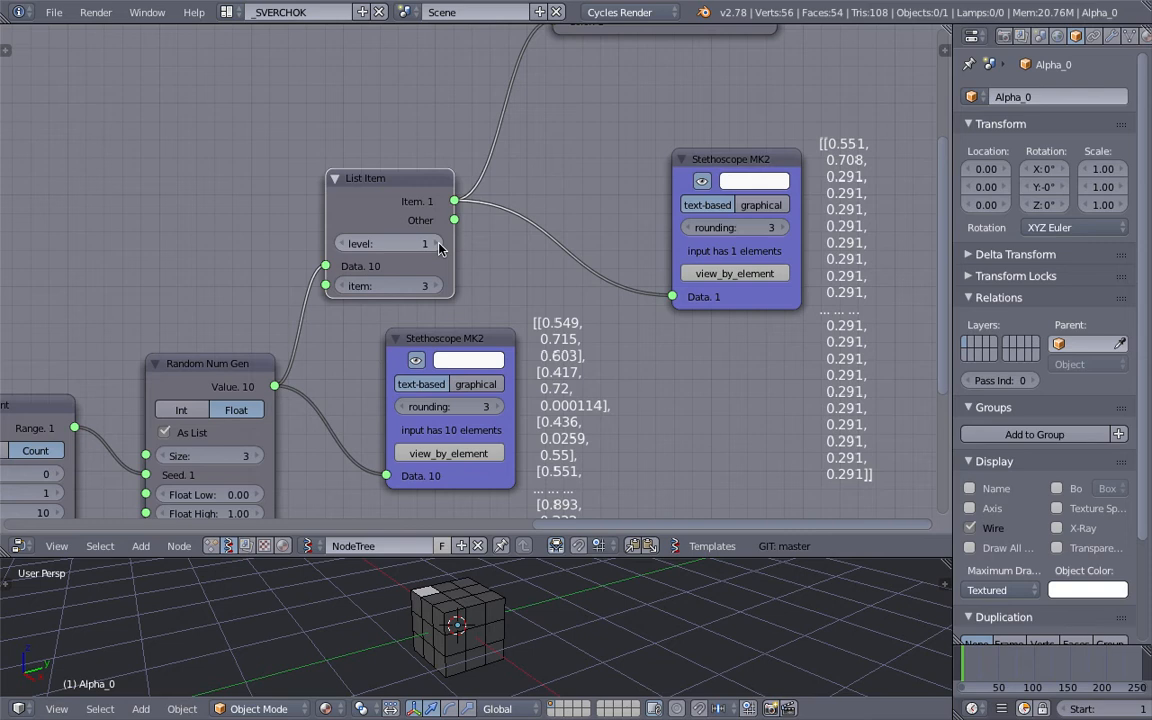
pyautogui.moveTo(387, 256); pyautogui.dragTo(377, 260, button='middle')
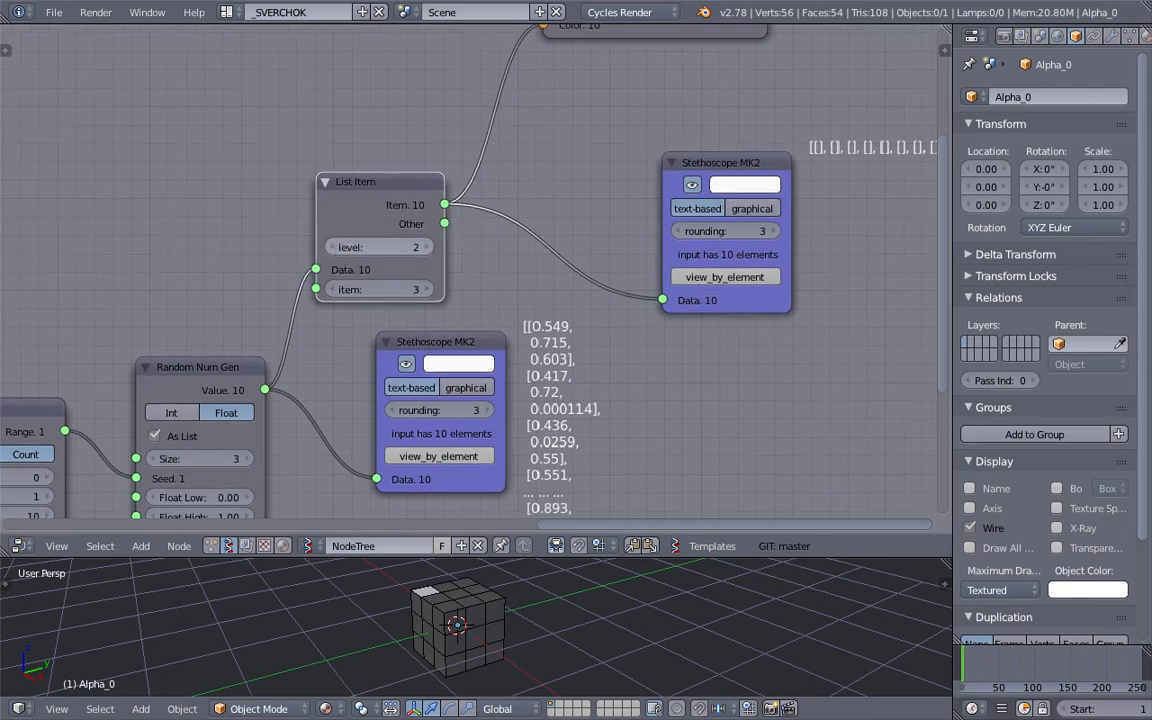
pyautogui.click(333, 247)
pyautogui.click(336, 290)
pyautogui.click(336, 290)
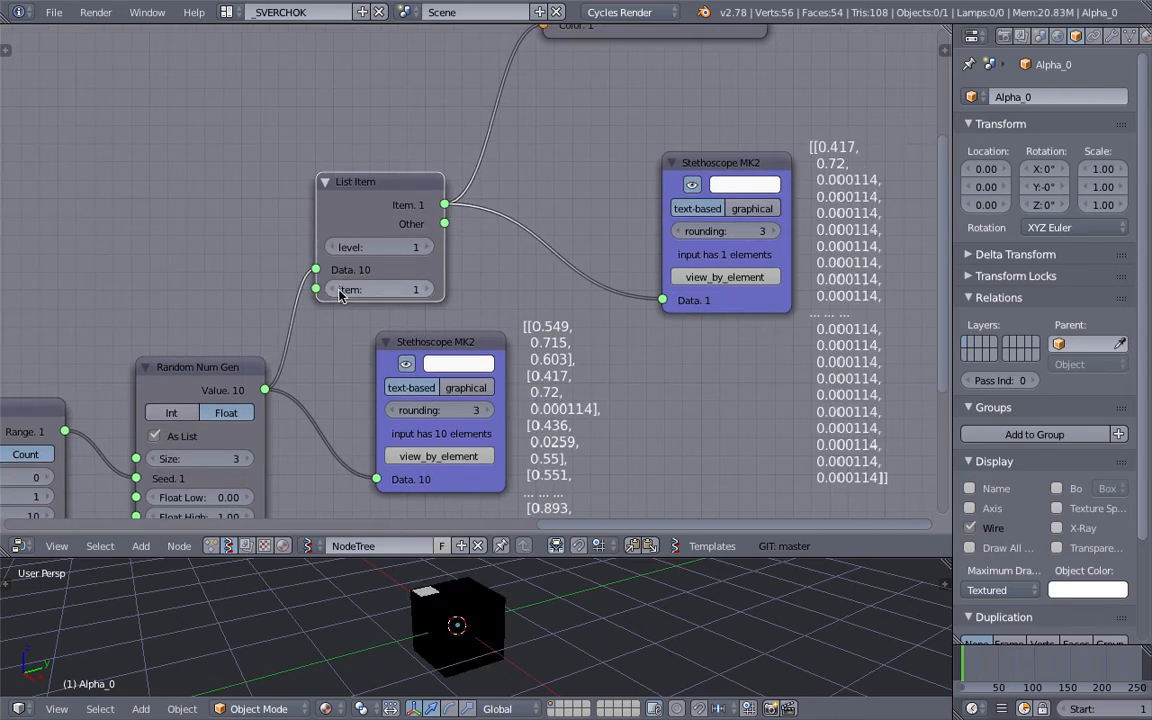
pyautogui.moveTo(388, 298); pyautogui.dragTo(406, 284, button='middle')
pyautogui.click(446, 275)
pyautogui.scroll(-1, 430, 280)
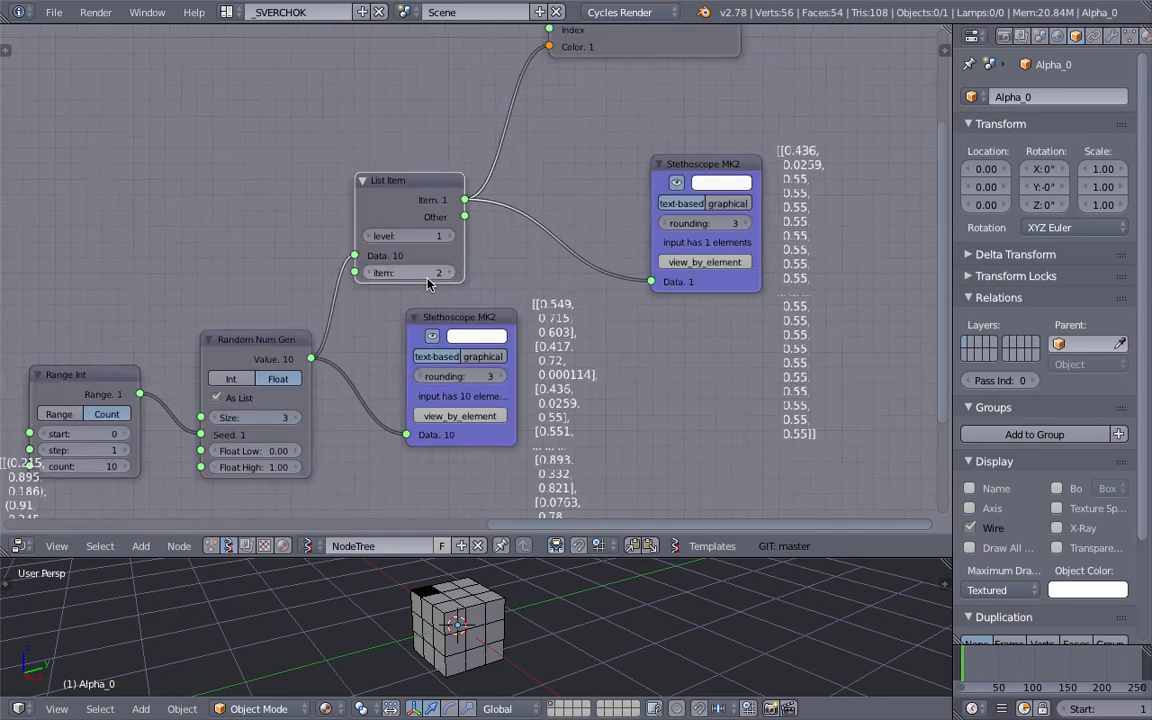
# Insert a List Join node between Random Num Gen and the duplicated List Item, and move the output Stethoscope aside.
pyautogui.scroll(-1, 427, 284)
pyautogui.moveTo(325, 357); pyautogui.dragTo(300, 370)
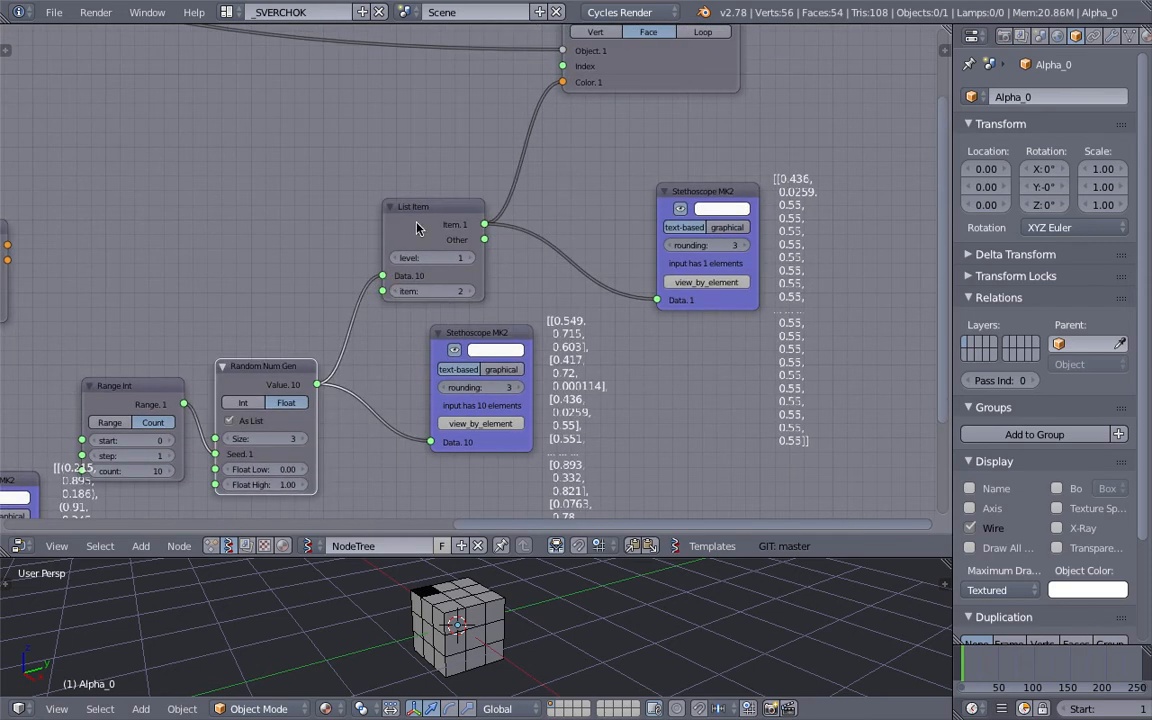
pyautogui.moveTo(416, 221); pyautogui.dragTo(498, 193)
pyautogui.hotkey('alt', 'space')
pyautogui.write('list j')
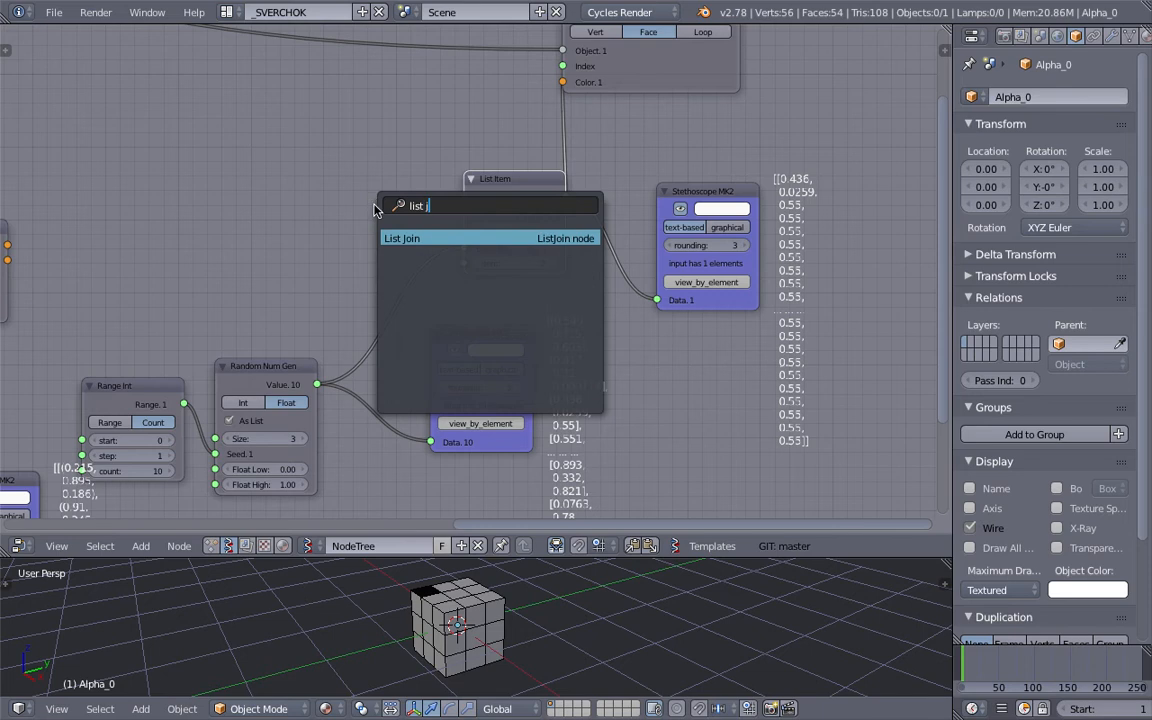
pyautogui.press('Return')
pyautogui.click(360, 233)
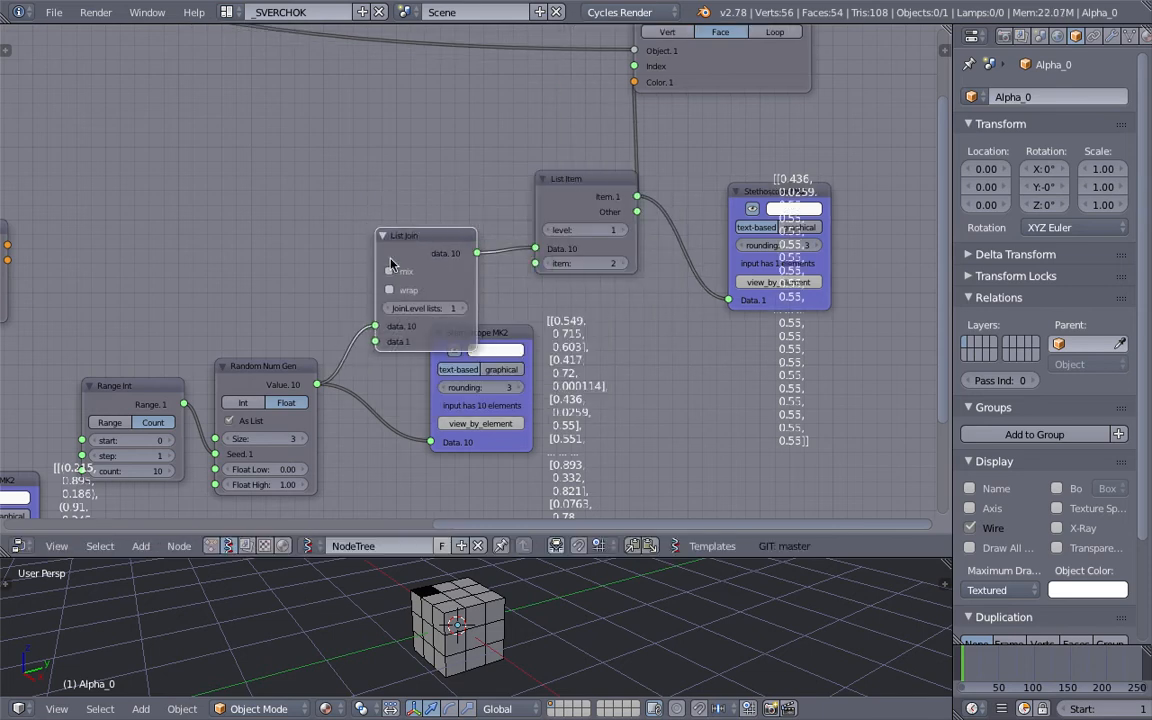
pyautogui.moveTo(420, 238); pyautogui.dragTo(362, 233, button='middle')
pyautogui.moveTo(717, 189); pyautogui.dragTo(811, 287)
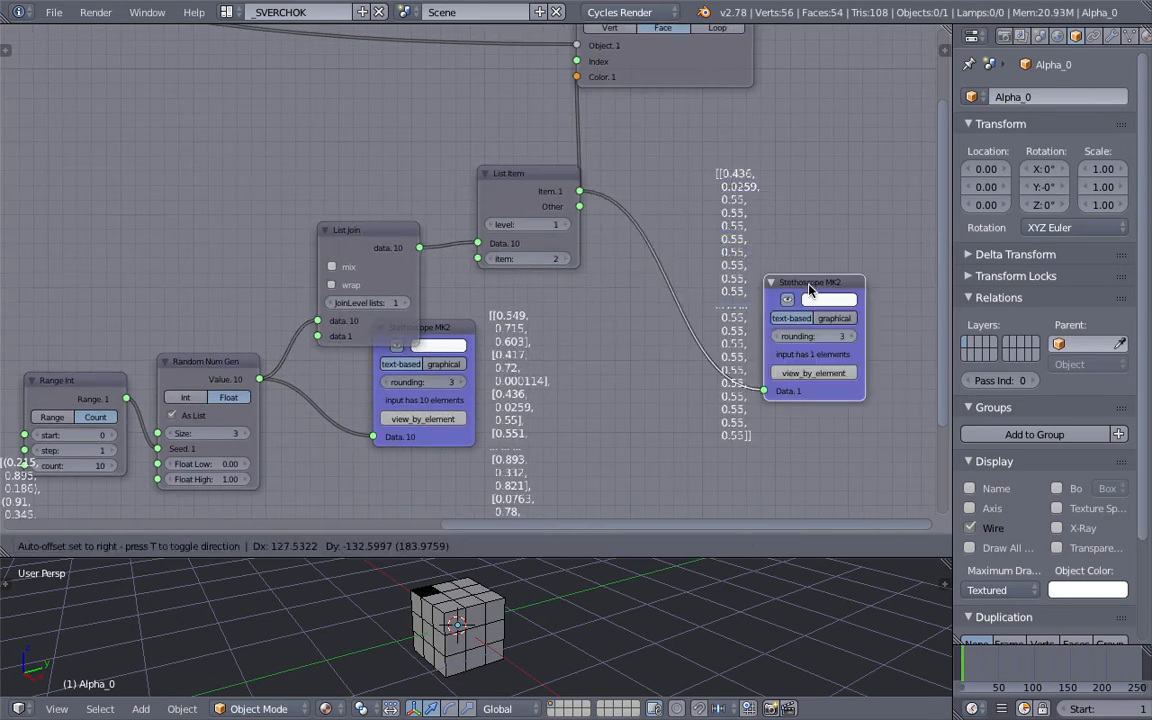
# Enable mix on List Join and set its JoinLevel lists to 2.
pyautogui.click(403, 305)
pyautogui.click(332, 302)
pyautogui.click(337, 286)
pyautogui.click(337, 286)
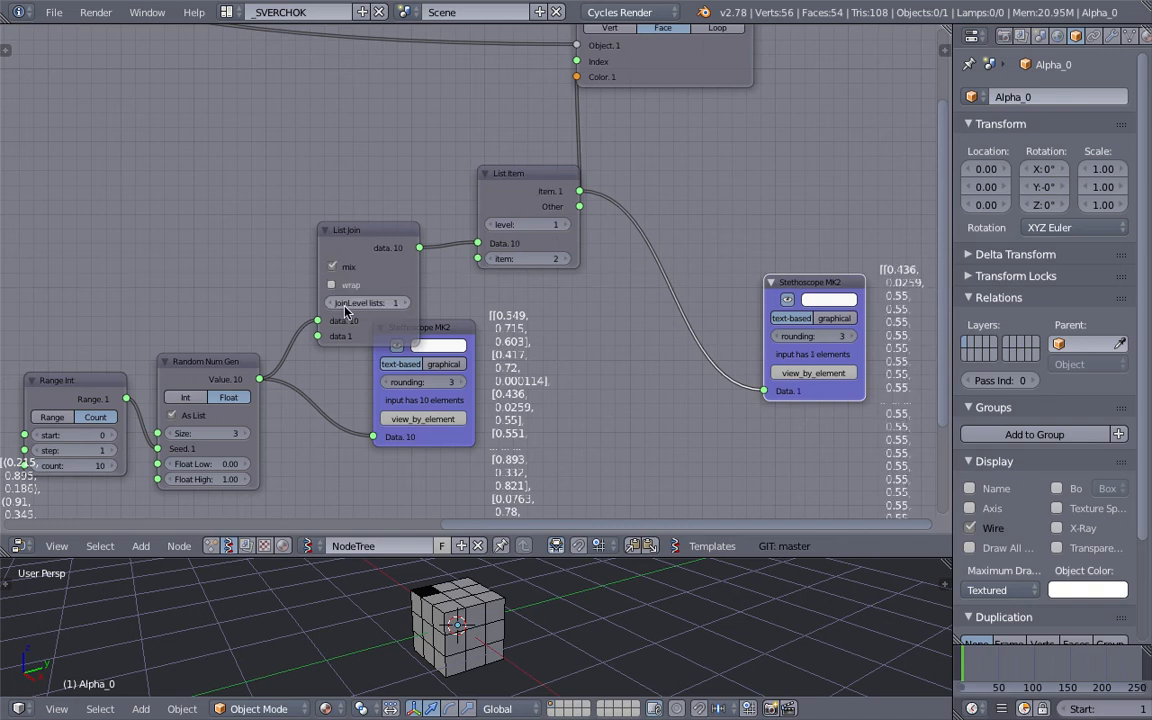
# Delete the List Join node and link Random Num Gen's Value directly to the duplicated List Item's Data input.
pyautogui.click(385, 232)
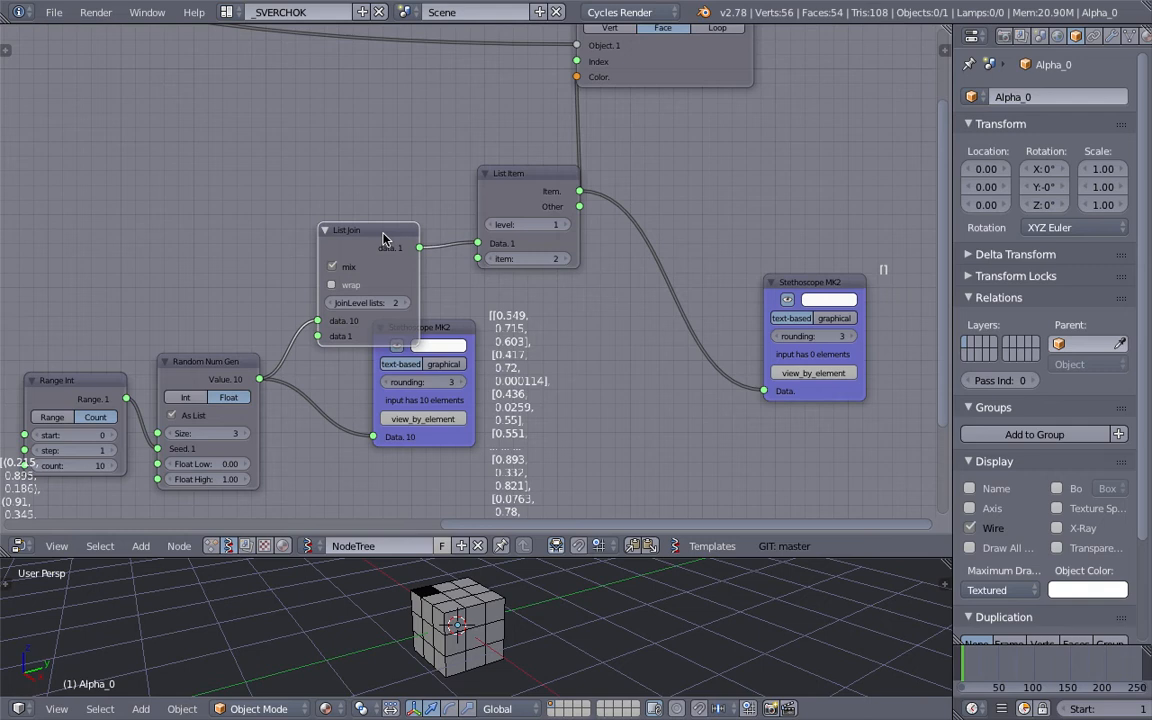
pyautogui.press('x')
pyautogui.moveTo(492, 185); pyautogui.dragTo(424, 181)
pyautogui.moveTo(265, 381); pyautogui.dragTo(409, 240)
# Delete the duplicated List Item and both extra Stethoscope nodes, moving Range Int and its Random Num Gen aside.
pyautogui.press('Home')
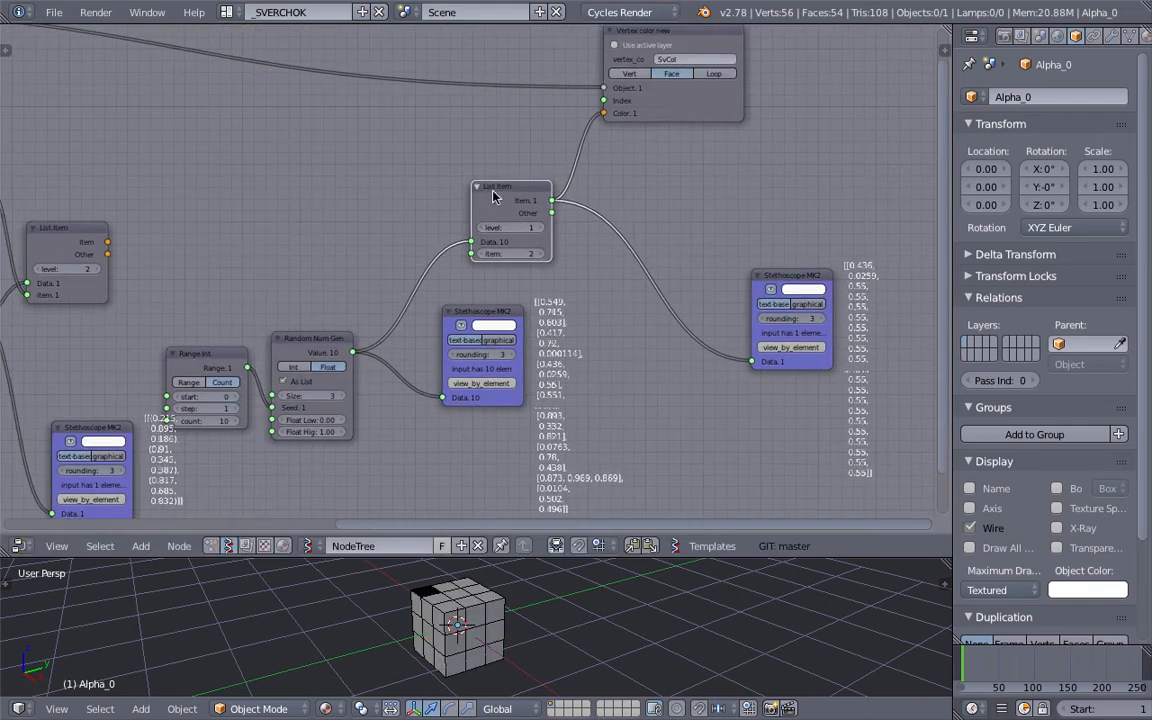
pyautogui.press('x')
pyautogui.moveTo(230, 355); pyautogui.dragTo(252, 353)
pyautogui.moveTo(328, 341); pyautogui.dragTo(383, 344)
pyautogui.rightClick(512, 310)
pyautogui.press('x')
pyautogui.moveTo(560, 330); pyautogui.dragTo(800, 276, button='middle')
pyautogui.moveTo(674, 269); pyautogui.dragTo(627, 281, button='middle')
pyautogui.moveTo(528, 292); pyautogui.dragTo(589, 287)
pyautogui.scroll(-4, 625, 312)
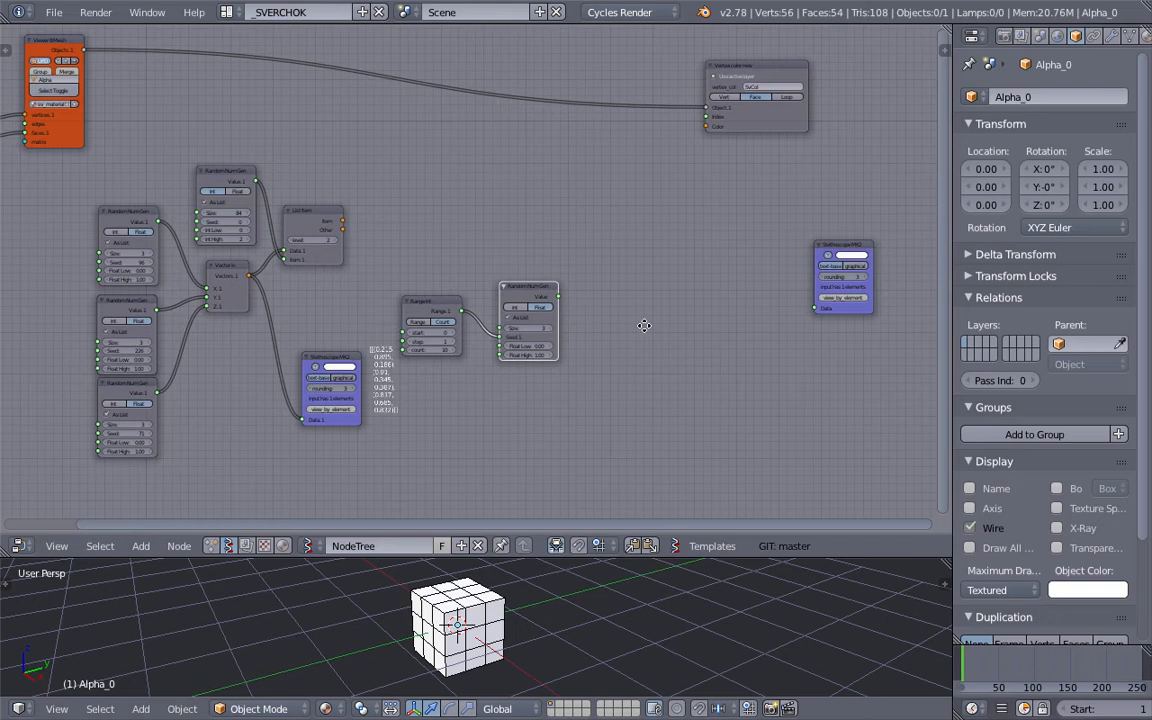
pyautogui.moveTo(643, 324); pyautogui.dragTo(594, 326, button='middle')
pyautogui.click(776, 251)
pyautogui.press('x')
# Link the original List Item's Item output to Vertex color new's Color input and save the file.
pyautogui.moveTo(442, 225); pyautogui.dragTo(459, 281, button='middle')
pyautogui.scroll(2, 654, 298)
pyautogui.moveTo(381, 273); pyautogui.dragTo(806, 161)
pyautogui.moveTo(630, 600); pyautogui.dragTo(568, 615, button='middle')
pyautogui.hotkey('ctrl', 's')
pyautogui.click(603, 619)
# Enlarge the 3D viewport to give the cube more room, and save the file again.
pyautogui.moveTo(311, 345); pyautogui.dragTo(463, 269, button='middle')
pyautogui.scroll(1, 440, 290)
pyautogui.moveTo(555, 678); pyautogui.dragTo(538, 704, button='middle')
pyautogui.moveTo(222, 246)
pyautogui.mouseDown(button='middle')
pyautogui.moveTo(380, 228)
pyautogui.moveTo(398, 207)
pyautogui.moveTo(210, 228)
pyautogui.mouseUp(button='middle')
pyautogui.scroll(2, 380, 228)
pyautogui.moveTo(536, 662); pyautogui.dragTo(575, 570, button='middle')
pyautogui.moveTo(583, 557); pyautogui.dragTo(599, 405)
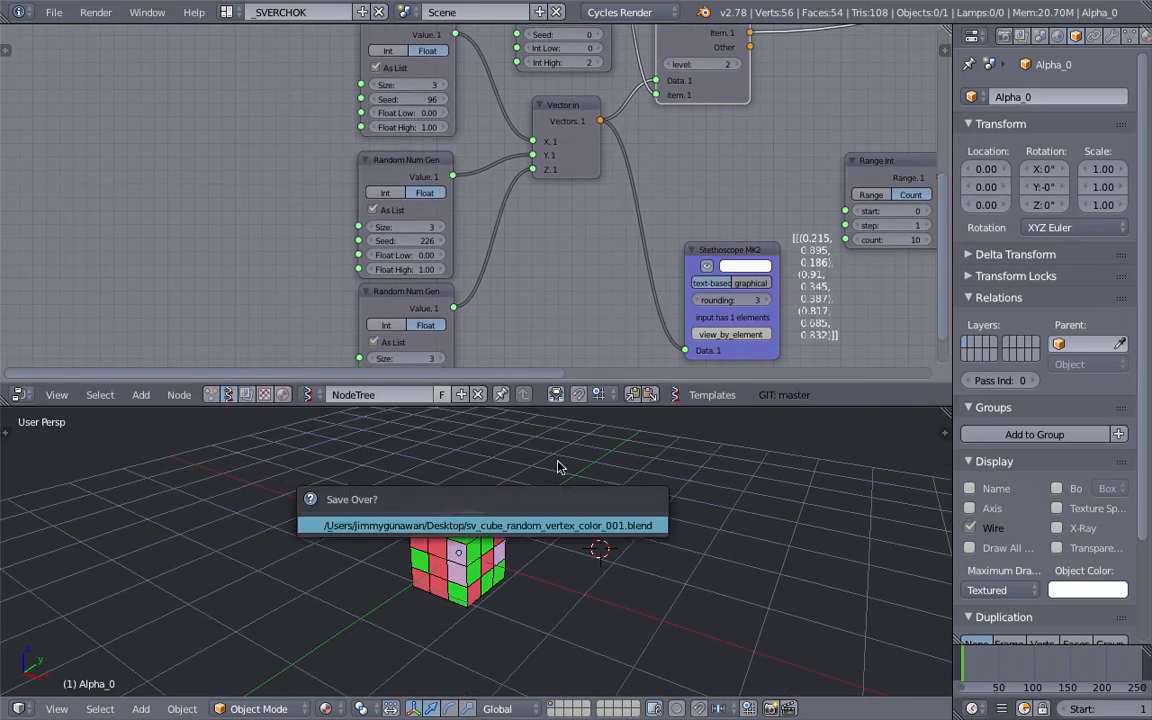
# Set the seeds of the X, Y and Z Random Num Gen nodes to 58, 249 and 136, and reduce the 3D viewport slightly.
pyautogui.scroll(-2, 350, 256)
pyautogui.moveTo(347, 255); pyautogui.dragTo(358, 259, button='middle')
pyautogui.moveTo(424, 239); pyautogui.dragTo(447, 239)
pyautogui.moveTo(434, 117); pyautogui.dragTo(398, 117)
pyautogui.moveTo(430, 352); pyautogui.dragTo(433, 352)
pyautogui.moveTo(479, 406); pyautogui.dragTo(486, 449)
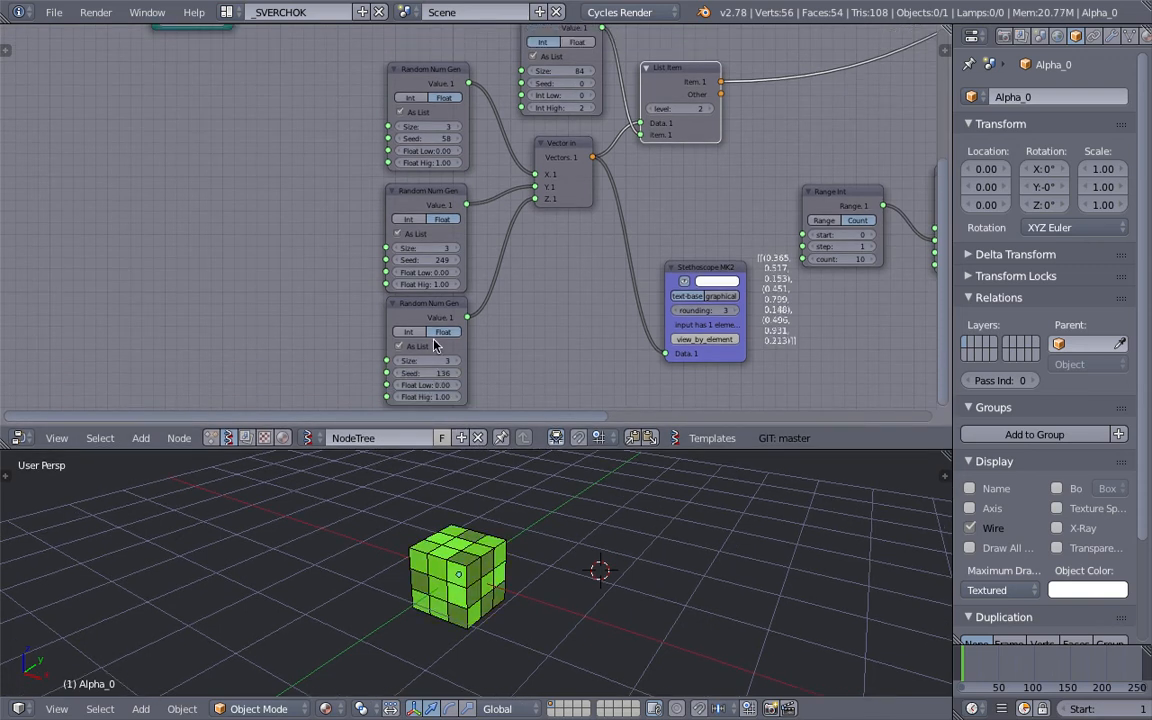
# Set the X Random Num Gen's Seed to 89 and the Y Random Num Gen's Seed to 152.
pyautogui.moveTo(430, 259); pyautogui.dragTo(400, 259)
pyautogui.moveTo(430, 140); pyautogui.dragTo(461, 140)
pyautogui.moveTo(433, 260); pyautogui.dragTo(372, 260)
pyautogui.moveTo(347, 192); pyautogui.dragTo(315, 241, button='middle')
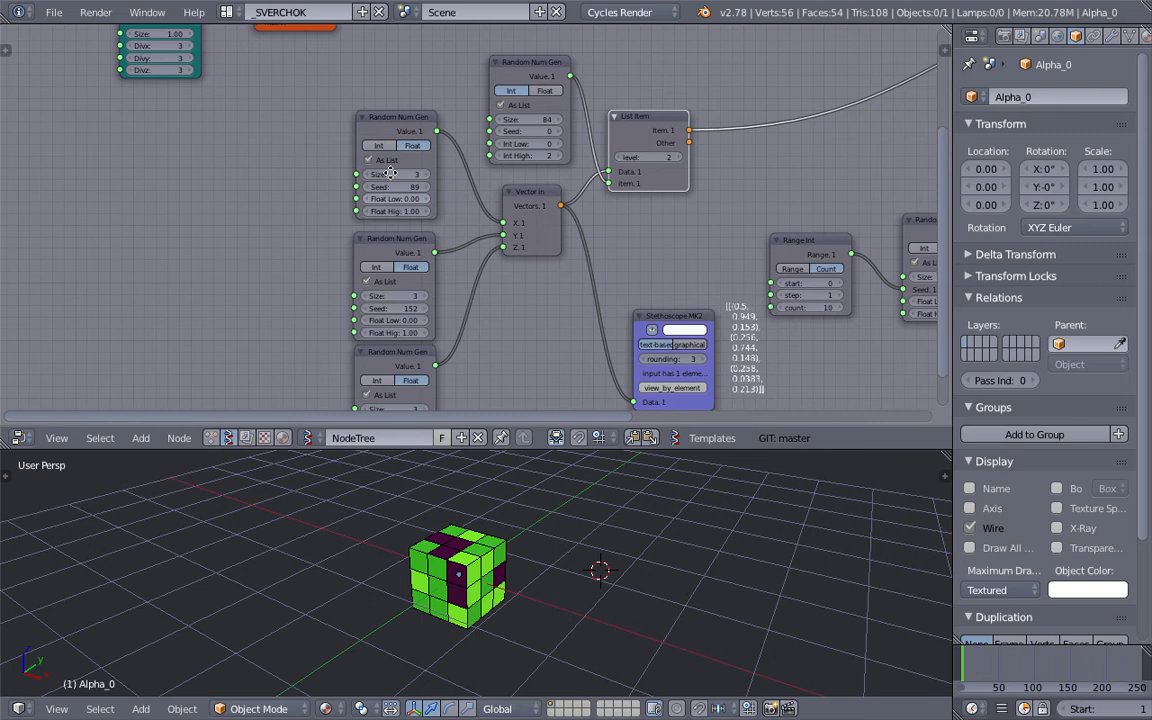
pyautogui.moveTo(390, 173); pyautogui.dragTo(392, 144, button='middle')
# Shrink the 3D viewport to enlarge the node editor, and bring the List Item nodes and Range Int into view.
pyautogui.moveTo(553, 449); pyautogui.dragTo(568, 559)
pyautogui.moveTo(529, 306); pyautogui.dragTo(480, 294, button='middle')
pyautogui.moveTo(499, 242); pyautogui.dragTo(340, 301, button='middle')
pyautogui.scroll(2, 350, 277)
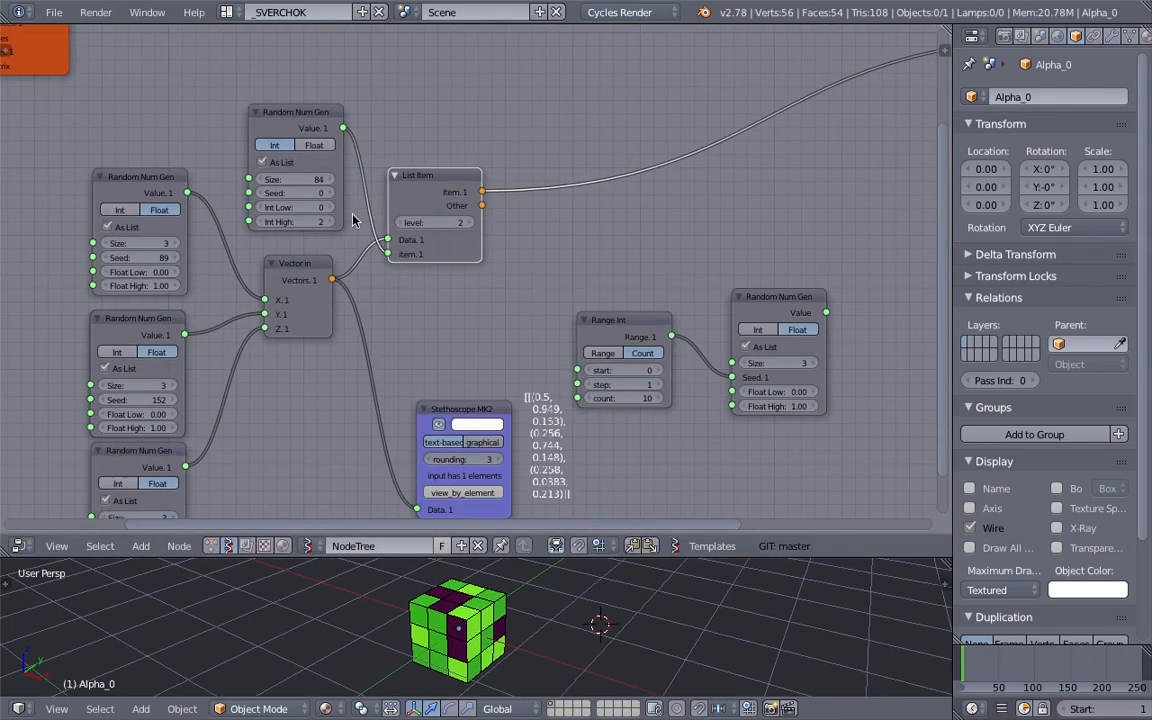
# Set the integer Random Num Gen's Seed to 36, the X generator's to 114 and the Y generator's to 166, and shrink the 3D viewport.
pyautogui.moveTo(283, 194); pyautogui.dragTo(319, 194)
pyautogui.moveTo(133, 257); pyautogui.dragTo(158, 257)
pyautogui.moveTo(171, 371); pyautogui.dragTo(211, 331, button='middle')
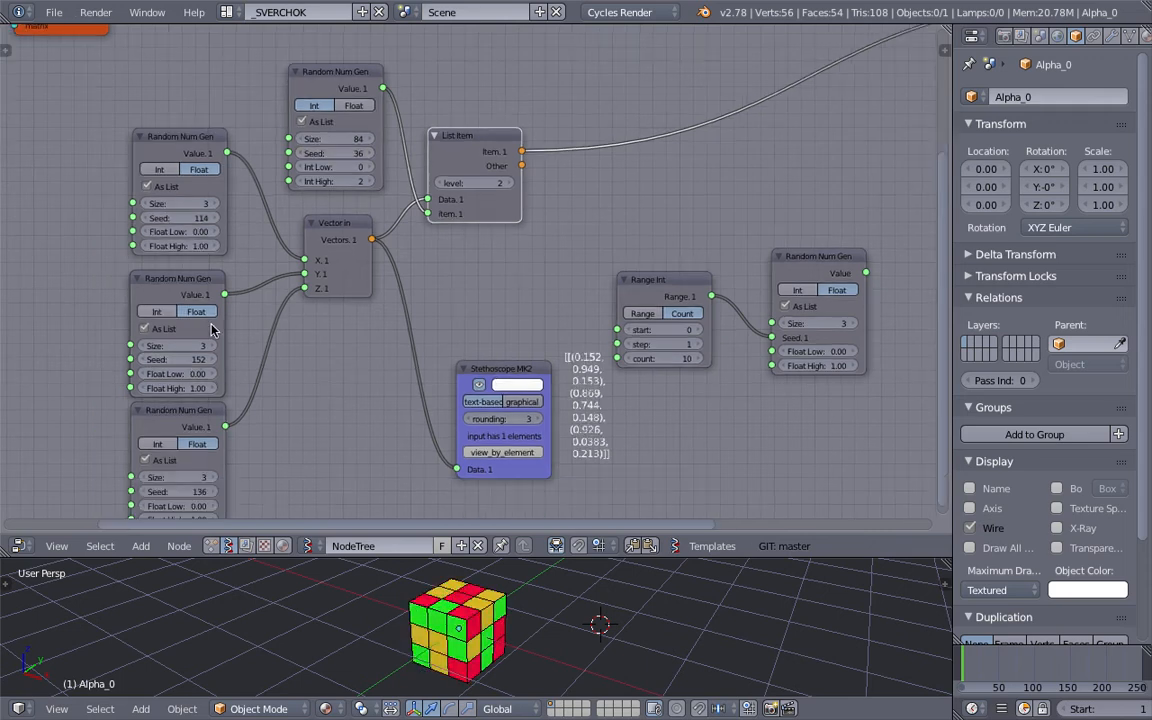
pyautogui.moveTo(186, 359); pyautogui.dragTo(200, 359)
pyautogui.scroll(-2, 368, 360)
pyautogui.moveTo(368, 360); pyautogui.dragTo(402, 382, button='middle')
pyautogui.moveTo(605, 557); pyautogui.dragTo(615, 618)
pyautogui.moveTo(242, 312); pyautogui.dragTo(298, 303, button='middle')
pyautogui.moveTo(175, 310); pyautogui.dragTo(258, 310, button='middle')
pyautogui.hotkey('shift', 'a')
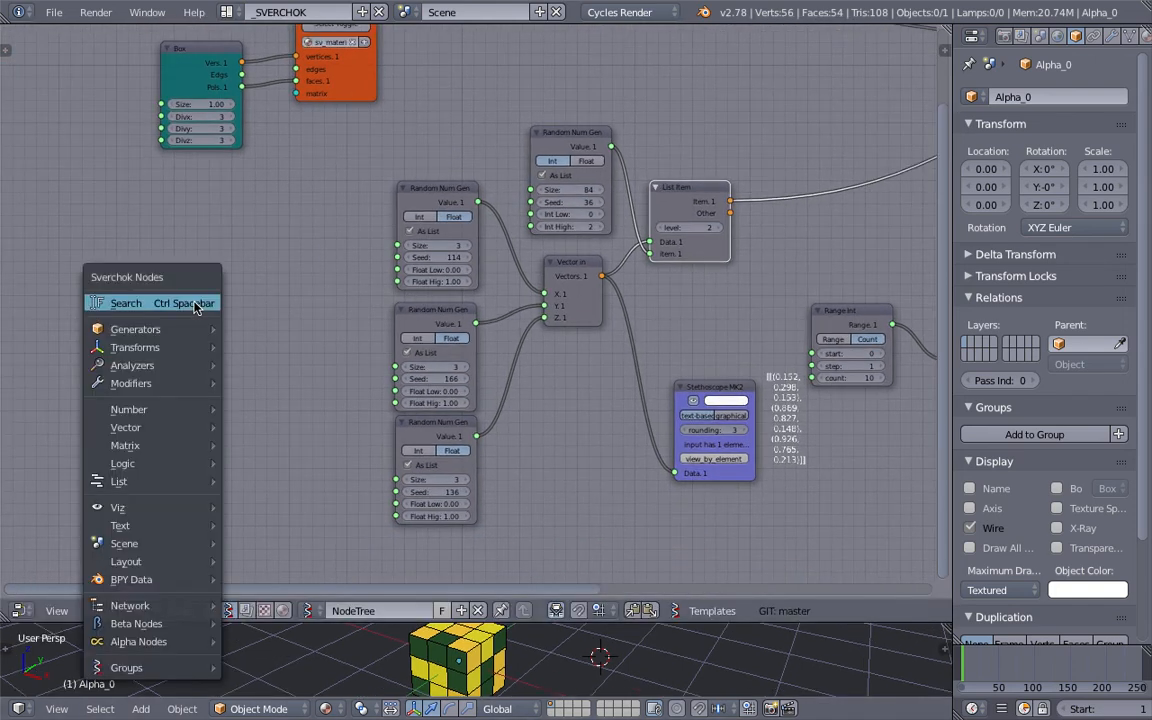
pyautogui.click(193, 302)
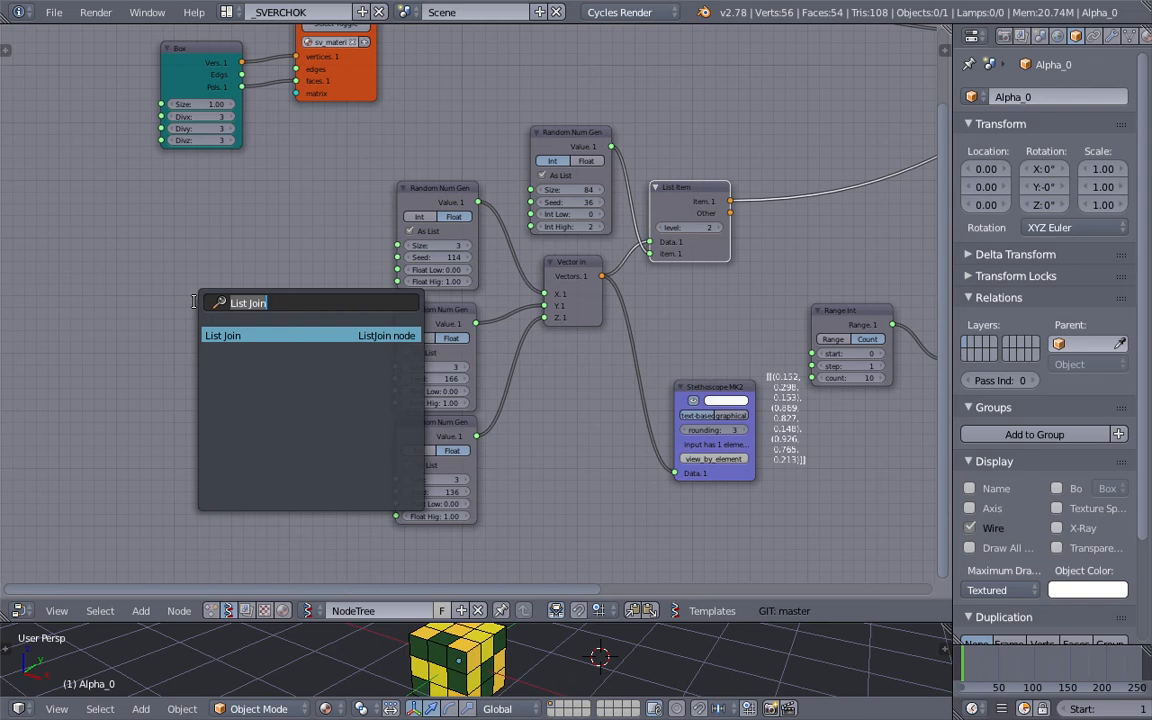
pyautogui.write('ran')
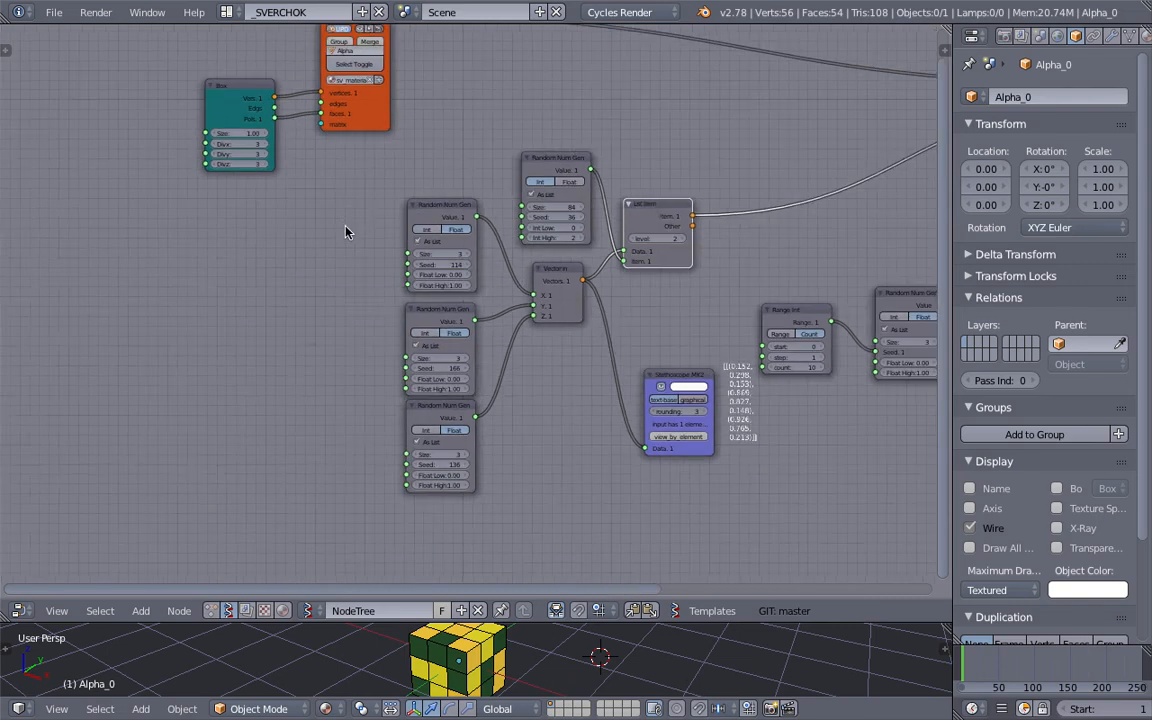
# Save the file and move the Vertex color new node closer to the List Item node.
pyautogui.hotkey('ctrl', 's')
pyautogui.press('Return')
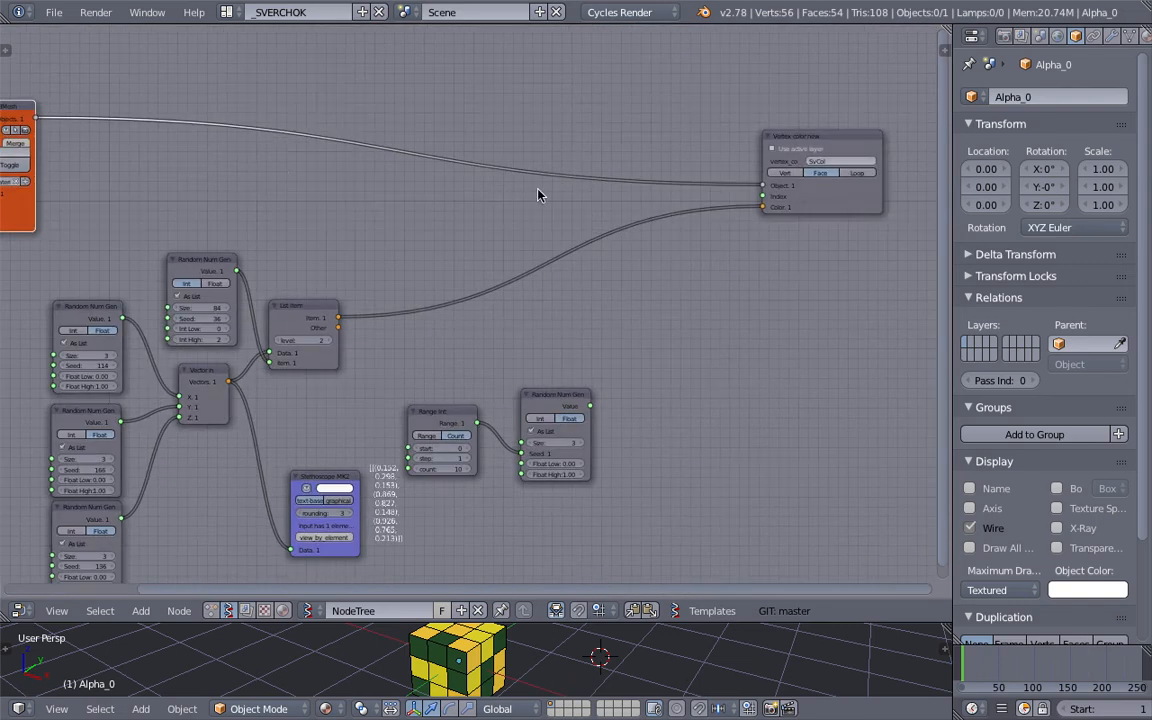
pyautogui.moveTo(812, 140); pyautogui.dragTo(518, 191)
pyautogui.moveTo(447, 406); pyautogui.dragTo(524, 342, button='middle')
# Delete the unused Range Int and its Random Num Gen, along with the Stethoscope MK2 node.
pyautogui.moveTo(522, 363); pyautogui.dragTo(575, 422)
pyautogui.click(642, 331)
pyautogui.press('x')
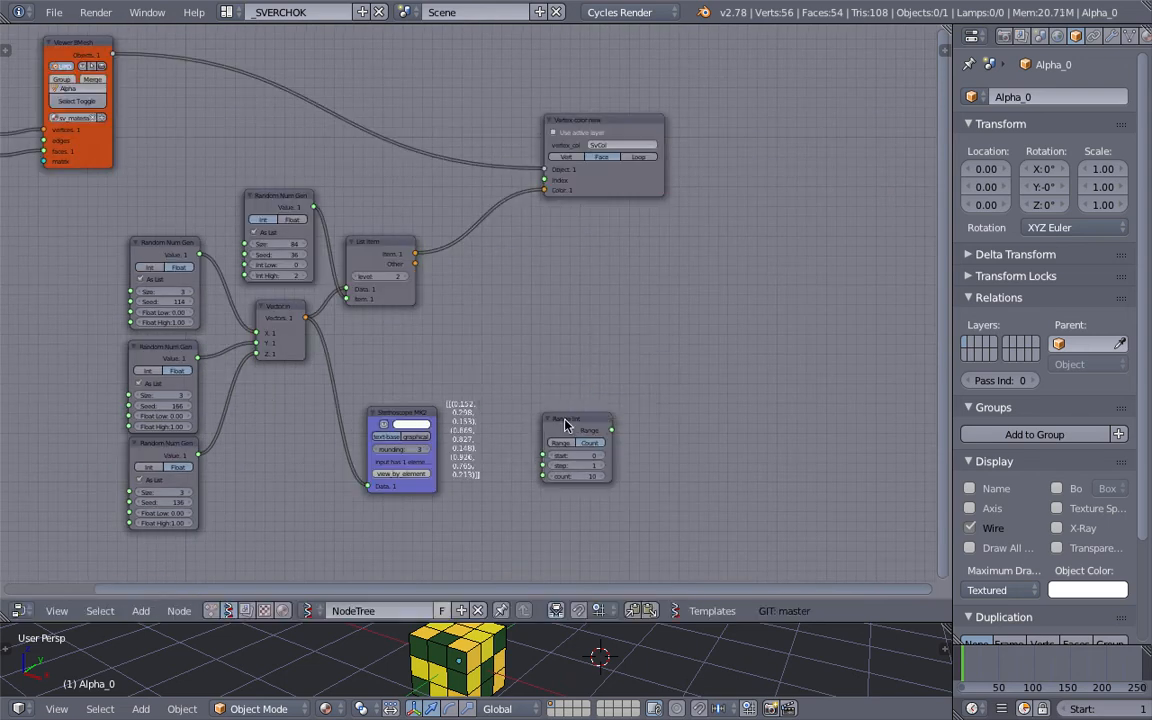
pyautogui.click(393, 420)
pyautogui.press('x')
pyautogui.click(576, 424)
pyautogui.press('x')
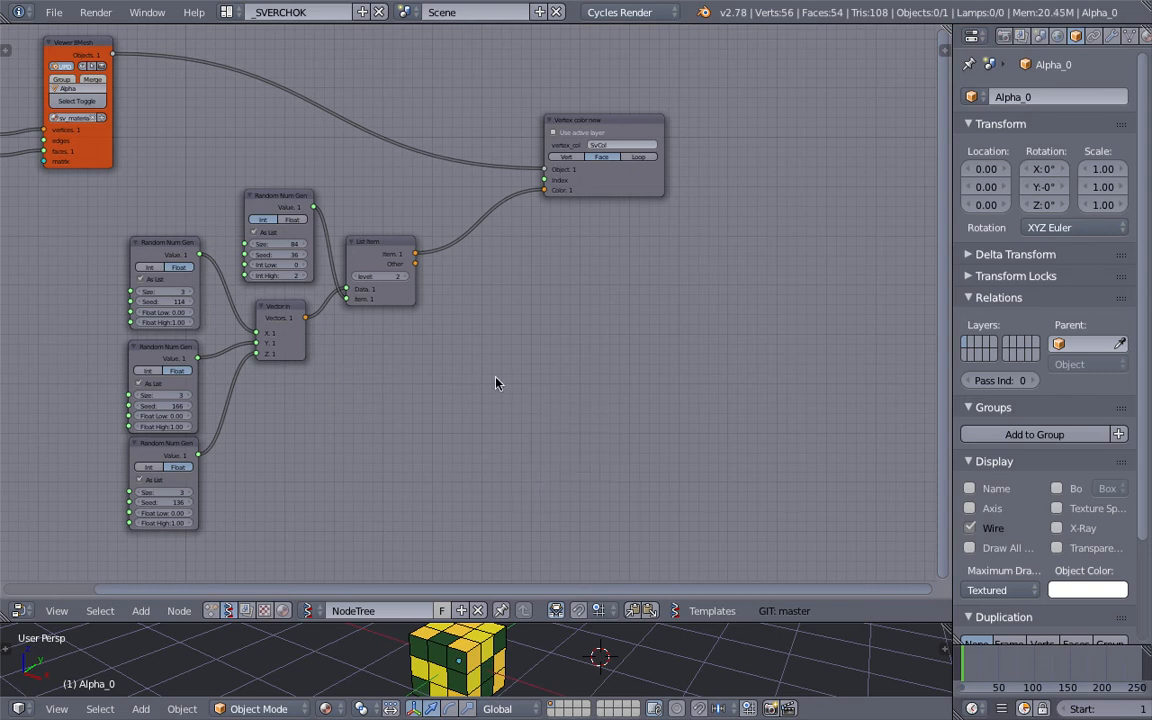
# Enlarge the 3D viewport to show the whole cube while keeping the cleaned-up node tree in view.
pyautogui.moveTo(563, 381); pyautogui.dragTo(573, 377, button='middle')
pyautogui.scroll(-2, 478, 360)
pyautogui.moveTo(478, 360); pyautogui.dragTo(635, 338, button='middle')
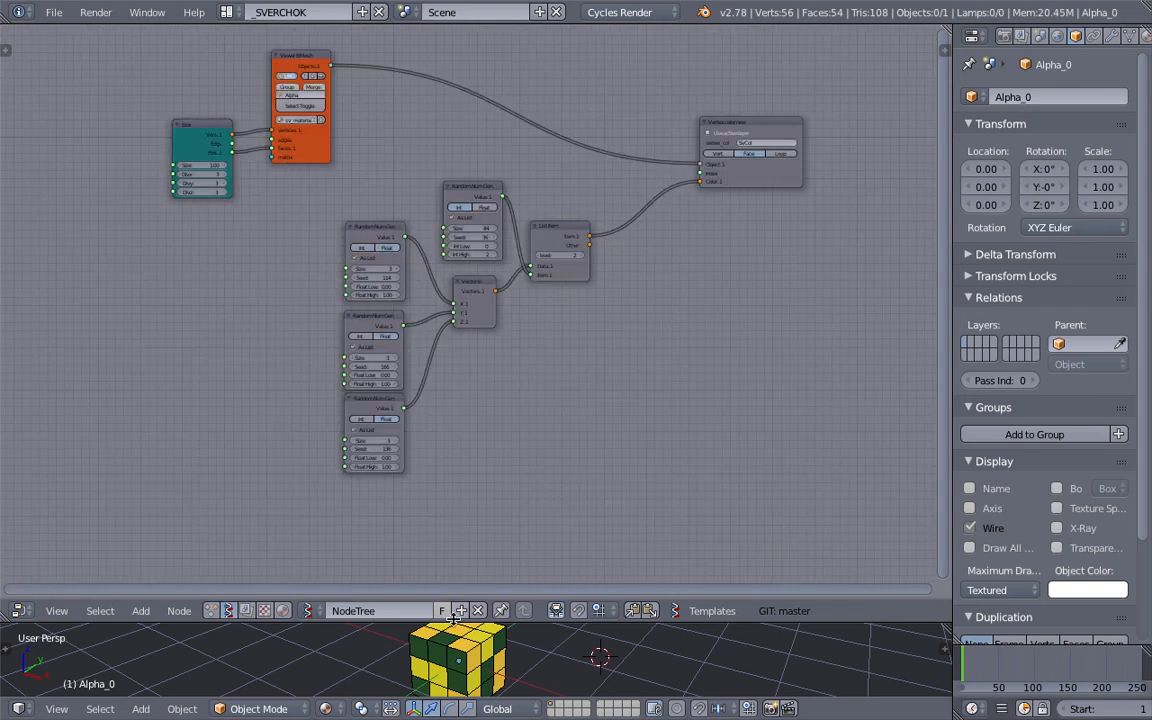
pyautogui.moveTo(457, 622); pyautogui.dragTo(472, 356)
pyautogui.moveTo(478, 432); pyautogui.dragTo(470, 380, button='middle')
pyautogui.moveTo(492, 356); pyautogui.dragTo(558, 482)
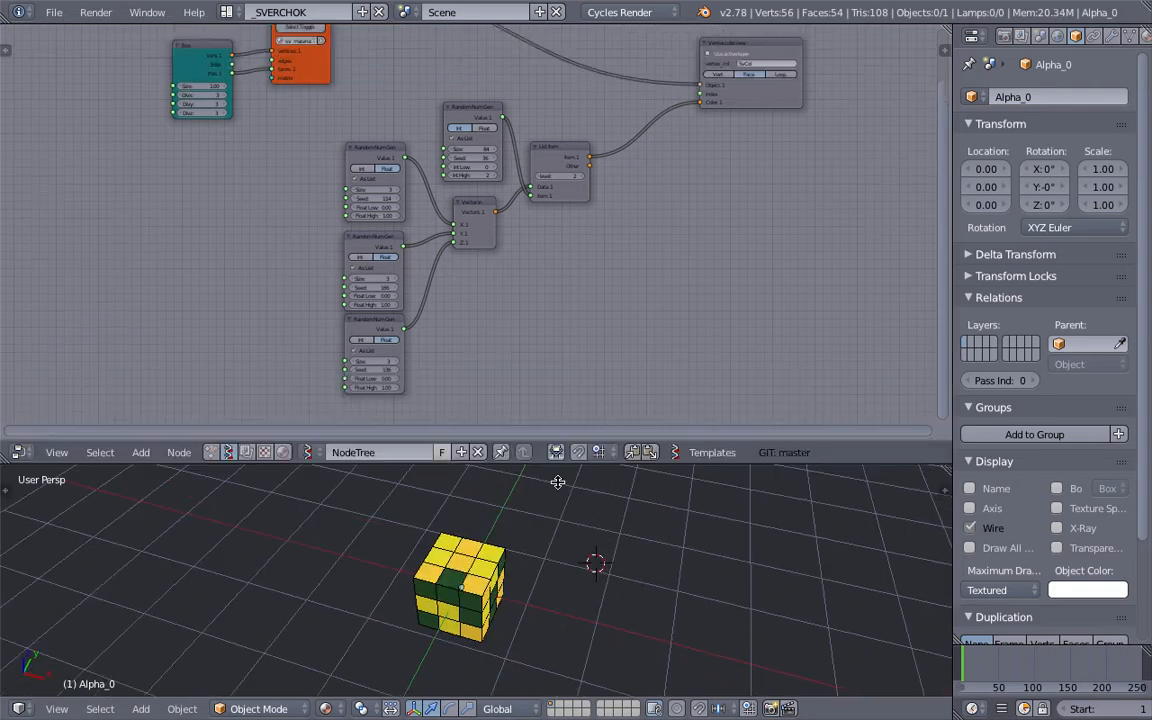
pyautogui.scroll(-1, 526, 265)
pyautogui.moveTo(524, 265); pyautogui.dragTo(519, 288, button='middle')
pyautogui.rightClick(496, 568)
pyautogui.scroll(-2, 803, 615)
pyautogui.moveTo(803, 615); pyautogui.dragTo(712, 566, button='middle')
pyautogui.press('g')
pyautogui.rightClick(686, 642)
pyautogui.moveTo(632, 550); pyautogui.dragTo(494, 534, button='middle')
pyautogui.press('a')
# Save the file and enlarge the 3D viewport further.
pyautogui.moveTo(586, 553); pyautogui.dragTo(553, 549, button='middle')
pyautogui.hotkey('ctrl', 's')
pyautogui.click(496, 548)
pyautogui.moveTo(510, 482); pyautogui.dragTo(517, 408)
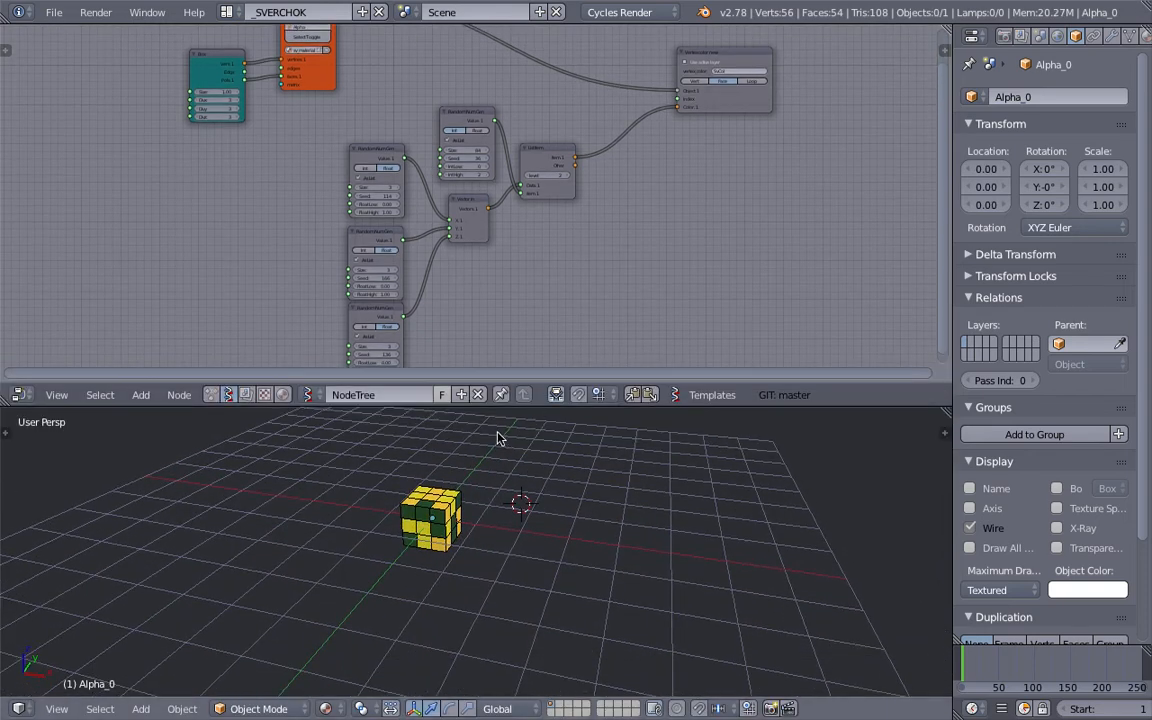
# Reposition the Viewer BMesh node and move the Box node away from it to make room for new nodes.
pyautogui.moveTo(523, 294); pyautogui.dragTo(542, 335, button='middle')
pyautogui.scroll(2, 334, 105)
pyautogui.moveTo(301, 55); pyautogui.dragTo(292, 84)
pyautogui.moveTo(202, 126); pyautogui.dragTo(158, 127)
pyautogui.moveTo(182, 141); pyautogui.dragTo(190, 125, button='middle')
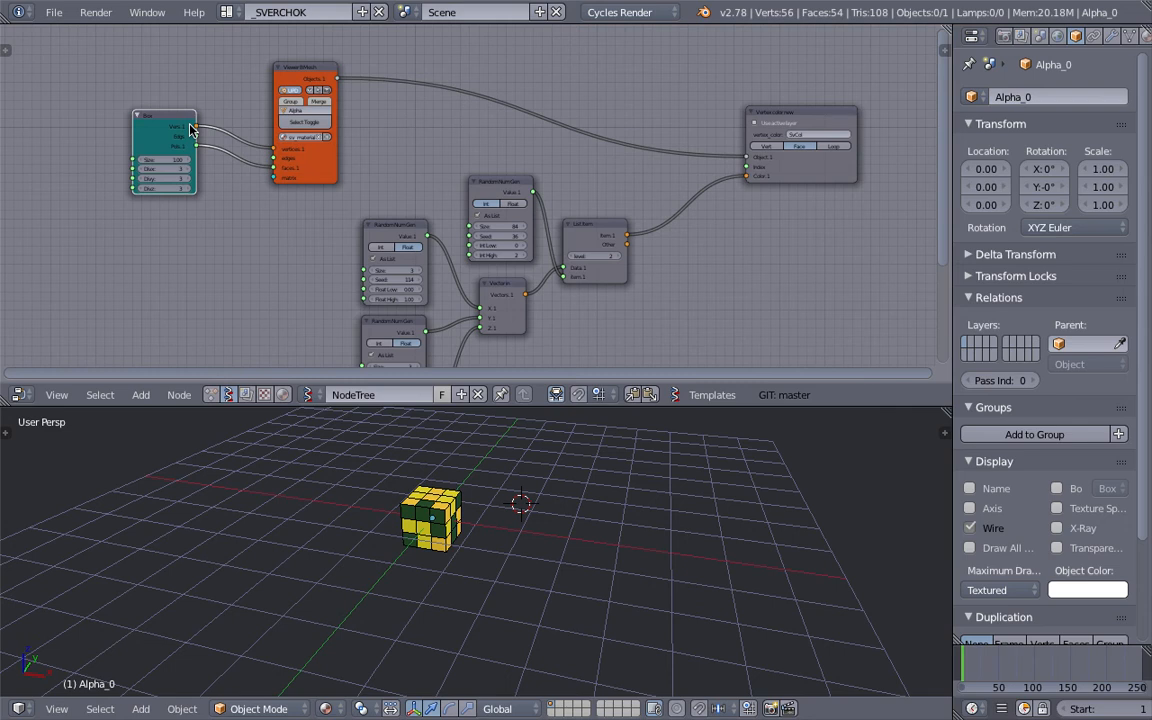
pyautogui.moveTo(156, 117); pyautogui.dragTo(129, 117)
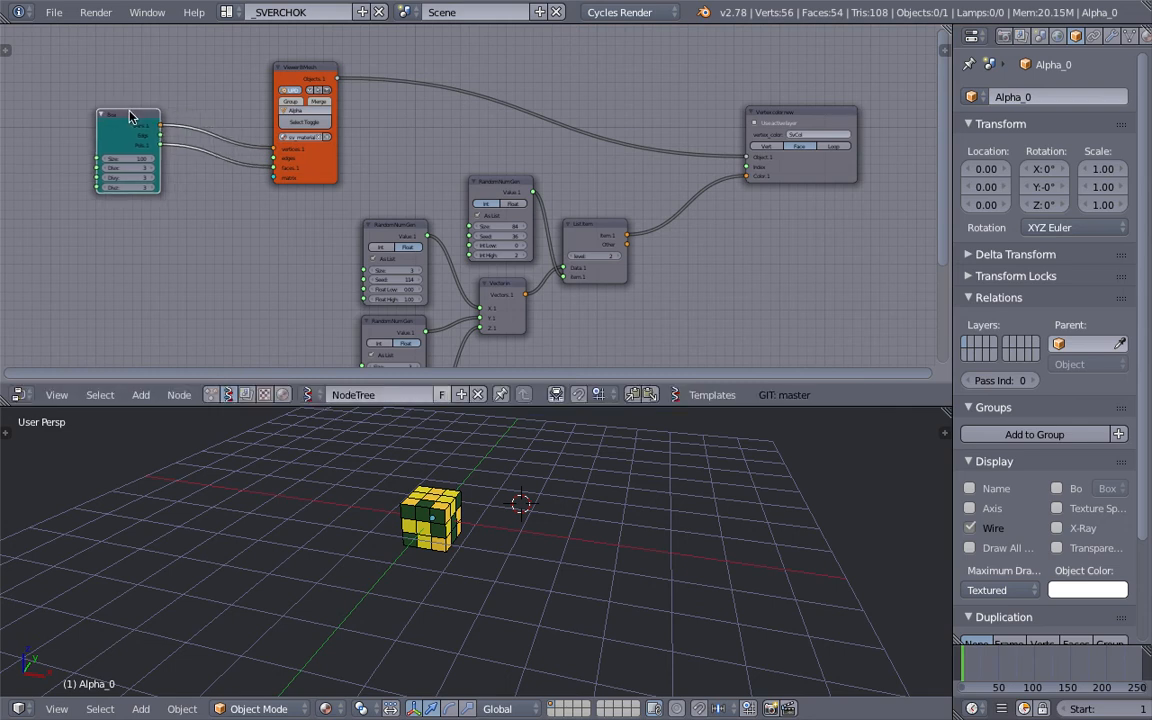
pyautogui.moveTo(153, 118); pyautogui.dragTo(235, 113, button='middle')
pyautogui.moveTo(190, 110); pyautogui.dragTo(127, 112)
pyautogui.moveTo(300, 177); pyautogui.dragTo(369, 186, button='middle')
# Add a Matrix in node and connect its Matrix output to the Viewer BMesh's matrix input.
pyautogui.hotkey('alt', 'space')
pyautogui.write('matrix i')
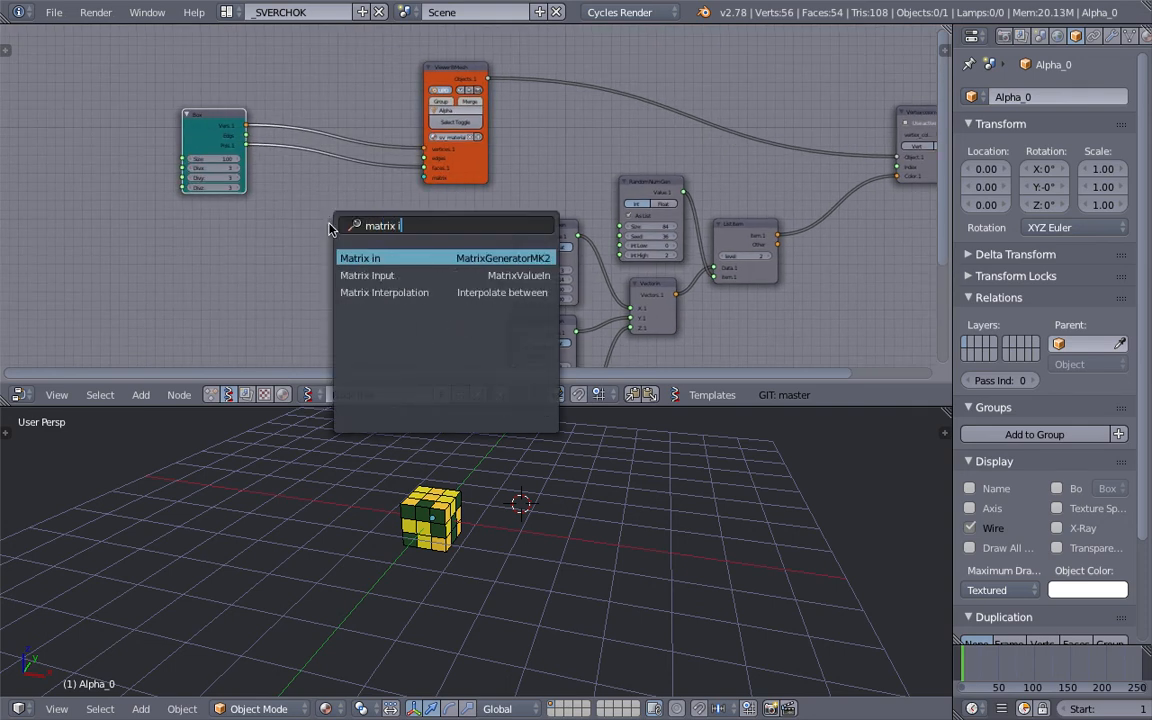
pyautogui.press('Return')
pyautogui.click(330, 226)
pyautogui.moveTo(381, 239); pyautogui.dragTo(397, 230)
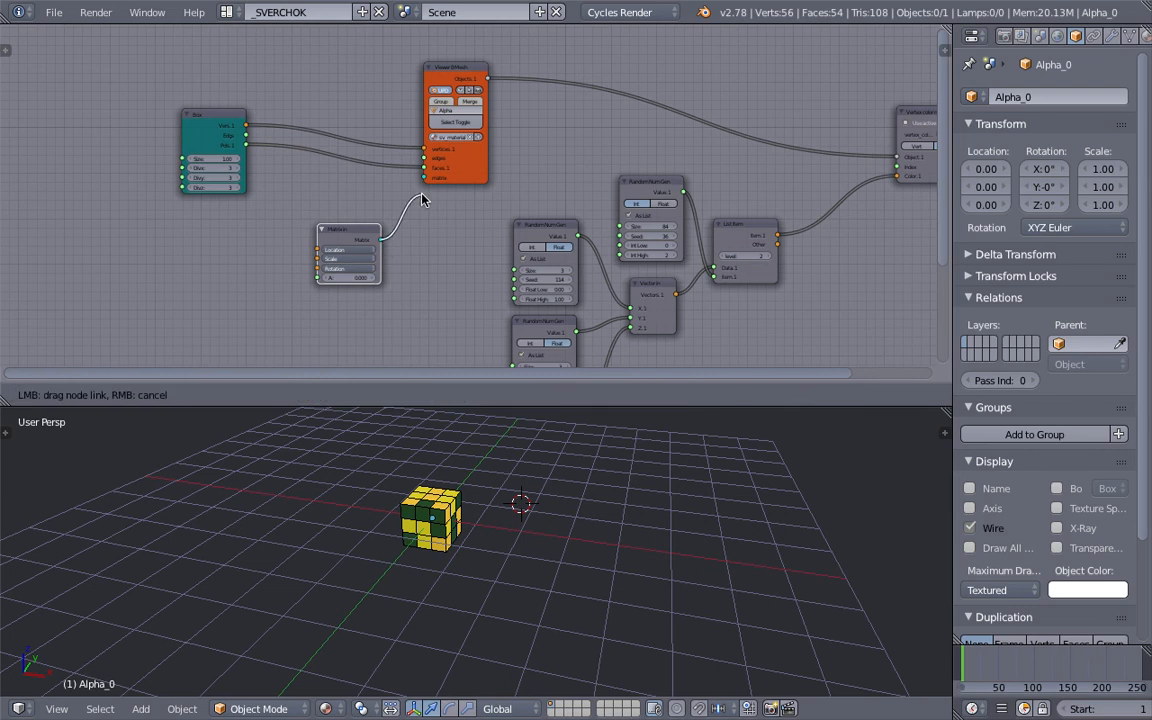
pyautogui.moveTo(426, 183); pyautogui.dragTo(425, 178)
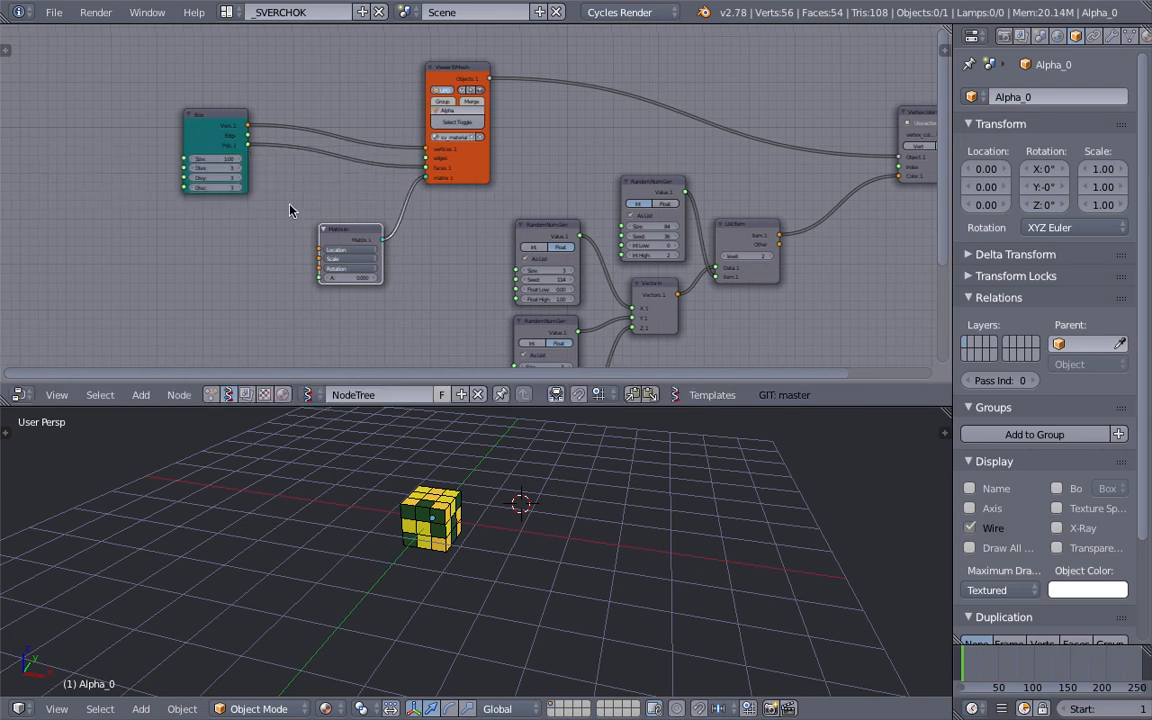
# Add a Plane MK2 node and connect its Vertices output to the Matrix in node's Location input.
pyautogui.moveTo(95, 296); pyautogui.dragTo(180, 234, button='middle')
pyautogui.hotkey('alt', 'space')
pyautogui.write('plane')
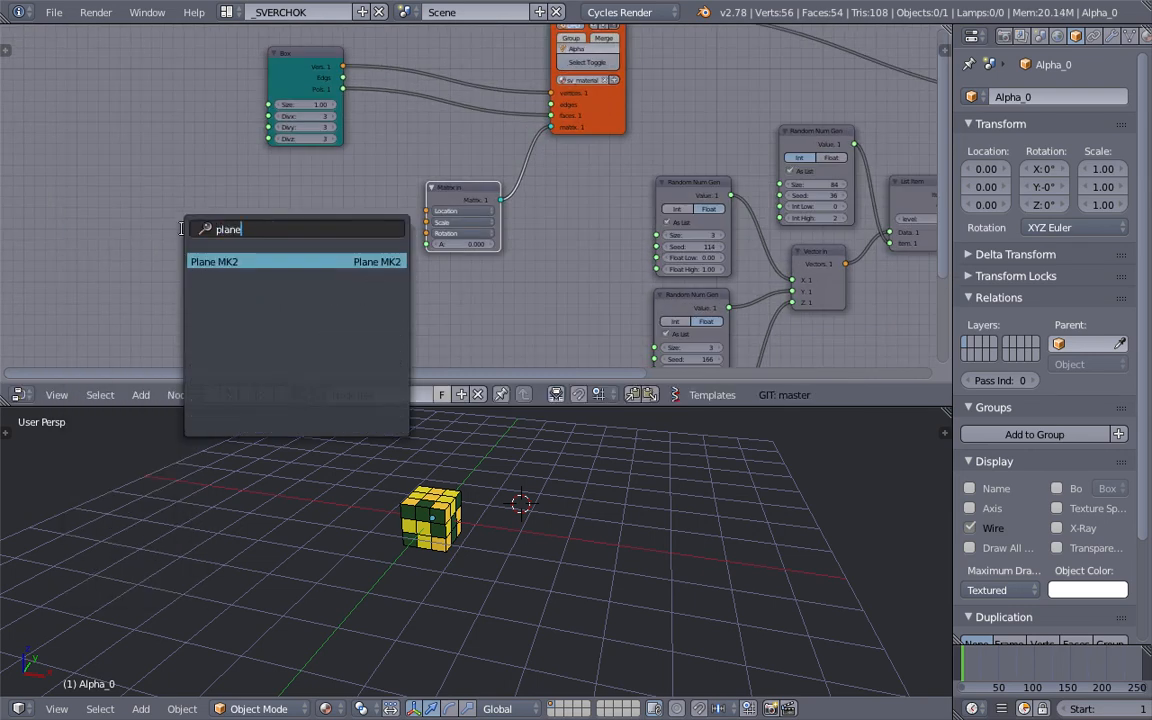
pyautogui.press('Return')
pyautogui.click(164, 204)
pyautogui.moveTo(257, 246); pyautogui.dragTo(426, 211)
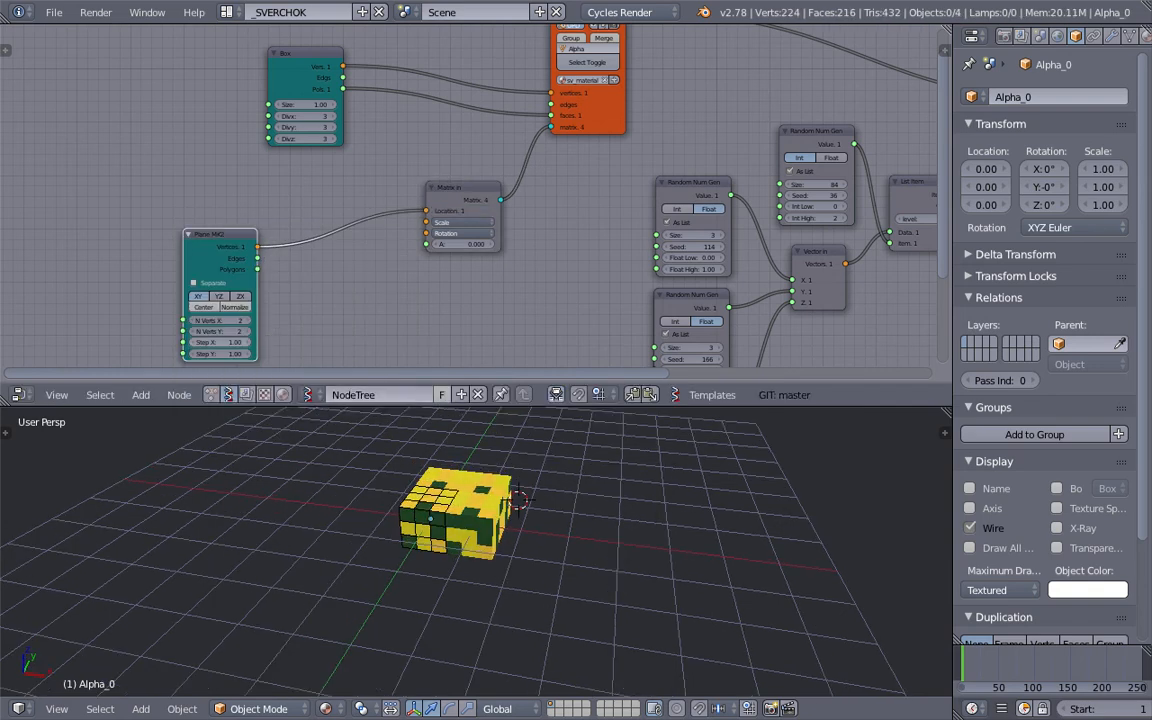
# Set the Plane MK2's Step X and Step Y to 2.26 and both vertex counts to 4, and save the file.
pyautogui.moveTo(222, 343); pyautogui.dragTo(237, 344)
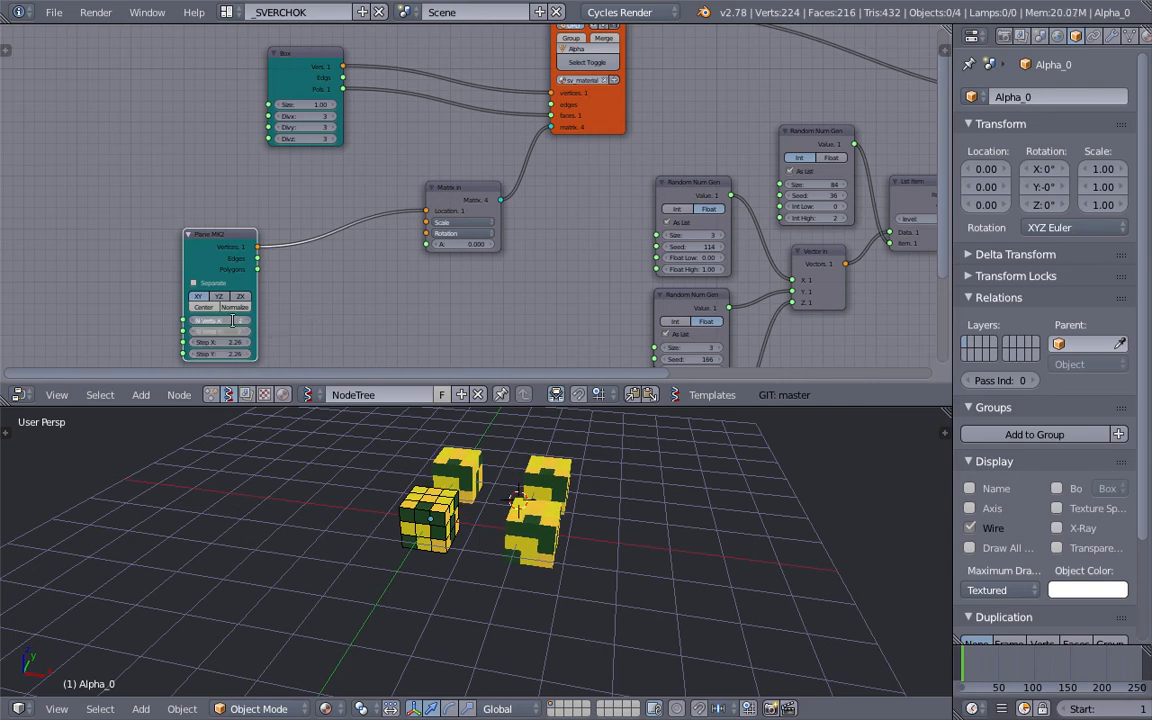
pyautogui.write('4')
pyautogui.press('Return')
pyautogui.keyDown('shift'); pyautogui.moveTo(573, 591); pyautogui.dragTo(400, 575, button='middle'); pyautogui.keyUp('shift')
pyautogui.moveTo(400, 575); pyautogui.dragTo(424, 508, button='middle')
pyautogui.hotkey('ctrl', 's')
pyautogui.click(424, 504)
# Tidy the positions of the Matrix in and Plane MK2 nodes.
pyautogui.moveTo(506, 230); pyautogui.dragTo(307, 255, button='middle')
pyautogui.moveTo(262, 216); pyautogui.dragTo(282, 191)
pyautogui.moveTo(36, 258); pyautogui.dragTo(134, 225)
pyautogui.moveTo(360, 221); pyautogui.dragTo(281, 246, button='middle')
pyautogui.scroll(1, 281, 244)
pyautogui.moveTo(563, 200); pyautogui.dragTo(323, 238, button='middle')
# Adjust the positions of the Viewer BMesh and Vertex color new nodes, and save the file.
pyautogui.moveTo(81, 75); pyautogui.dragTo(111, 85)
pyautogui.scroll(2, 131, 60)
pyautogui.moveTo(131, 60); pyautogui.dragTo(248, 109, button='middle')
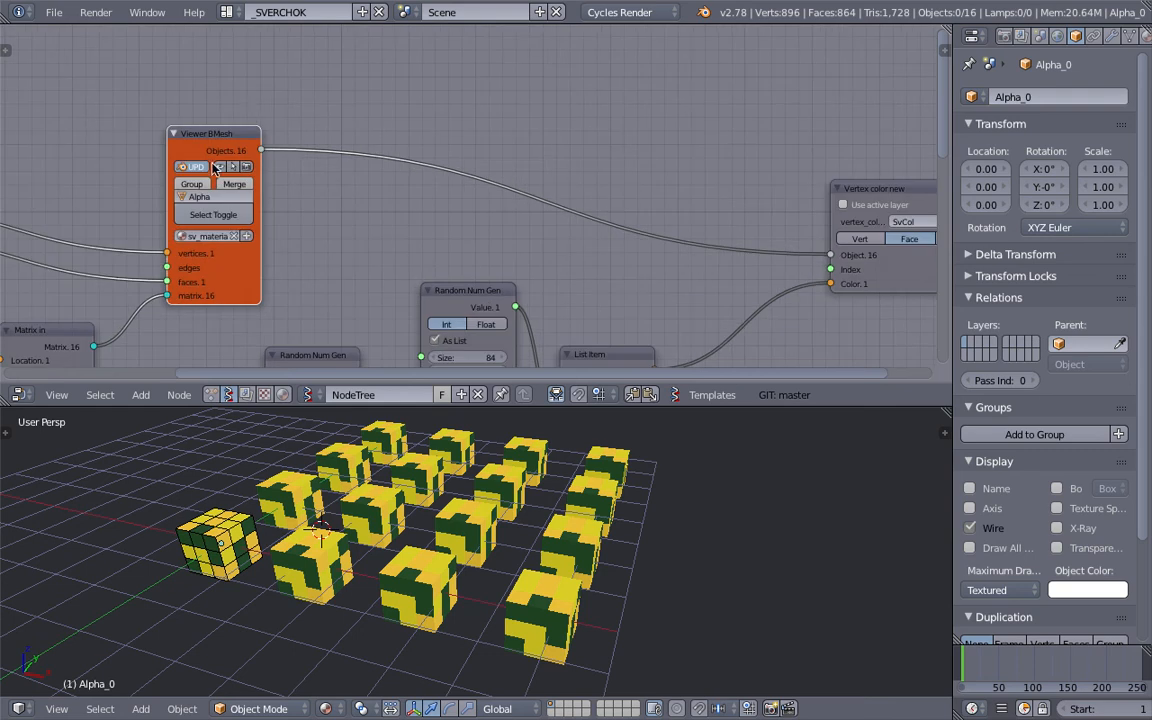
pyautogui.scroll(-1, 213, 168)
pyautogui.moveTo(745, 163); pyautogui.dragTo(733, 179)
pyautogui.hotkey('ctrl', 's')
pyautogui.click(727, 178)
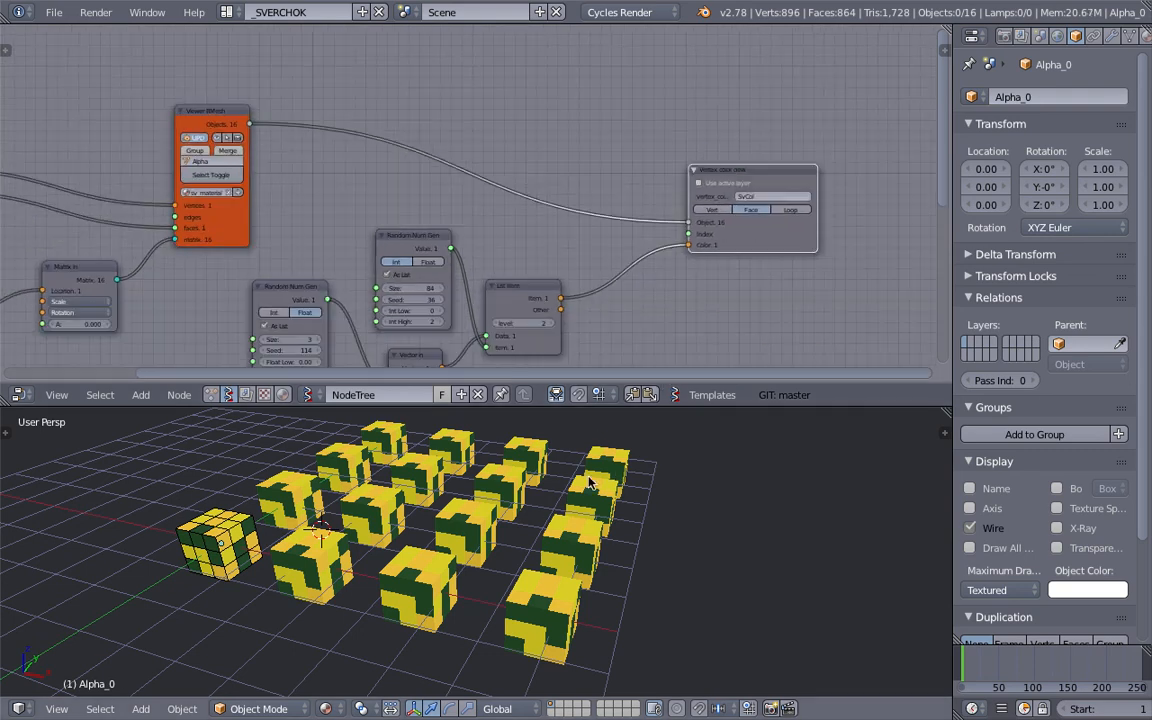
# Select several cubes of the grid in turn to compare their face colouring with the node tree's colour inputs.
pyautogui.rightClick(588, 480)
pyautogui.moveTo(575, 495); pyautogui.dragTo(599, 540, button='middle')
pyautogui.moveTo(389, 226); pyautogui.dragTo(573, 99, button='middle')
pyautogui.moveTo(548, 252); pyautogui.dragTo(487, 188, button='middle')
pyautogui.scroll(-1, 502, 204)
pyautogui.moveTo(546, 512); pyautogui.dragTo(485, 478, button='middle')
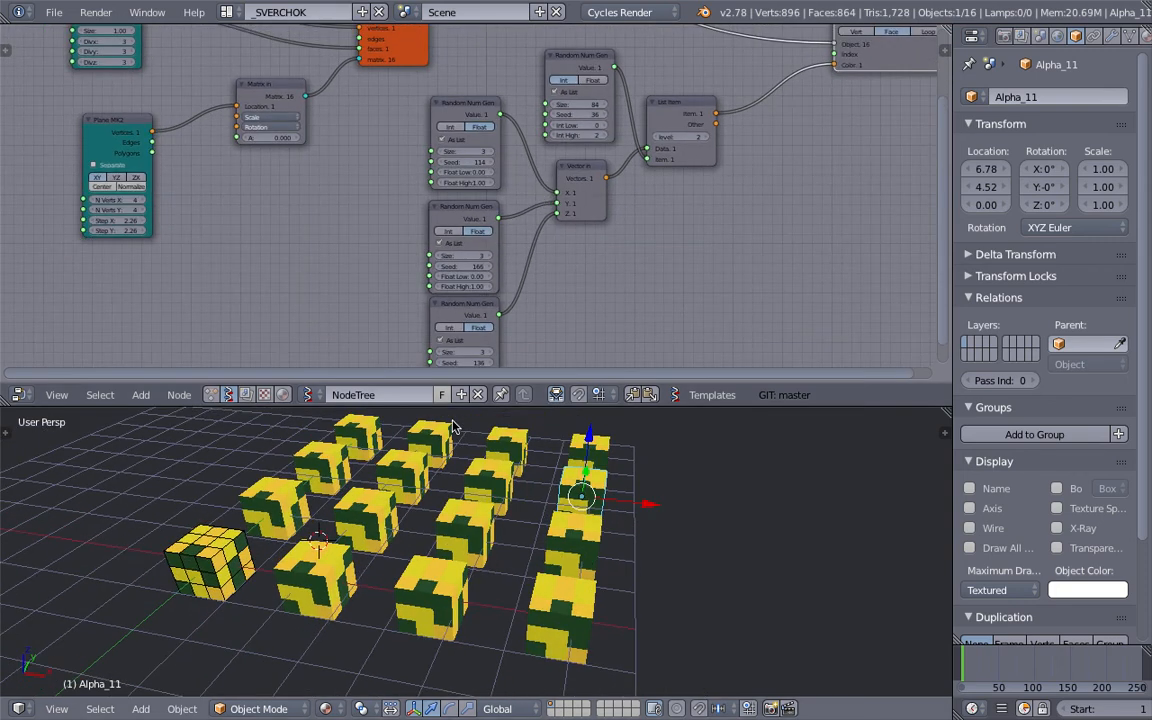
pyautogui.rightClick(507, 443)
pyautogui.rightClick(490, 484)
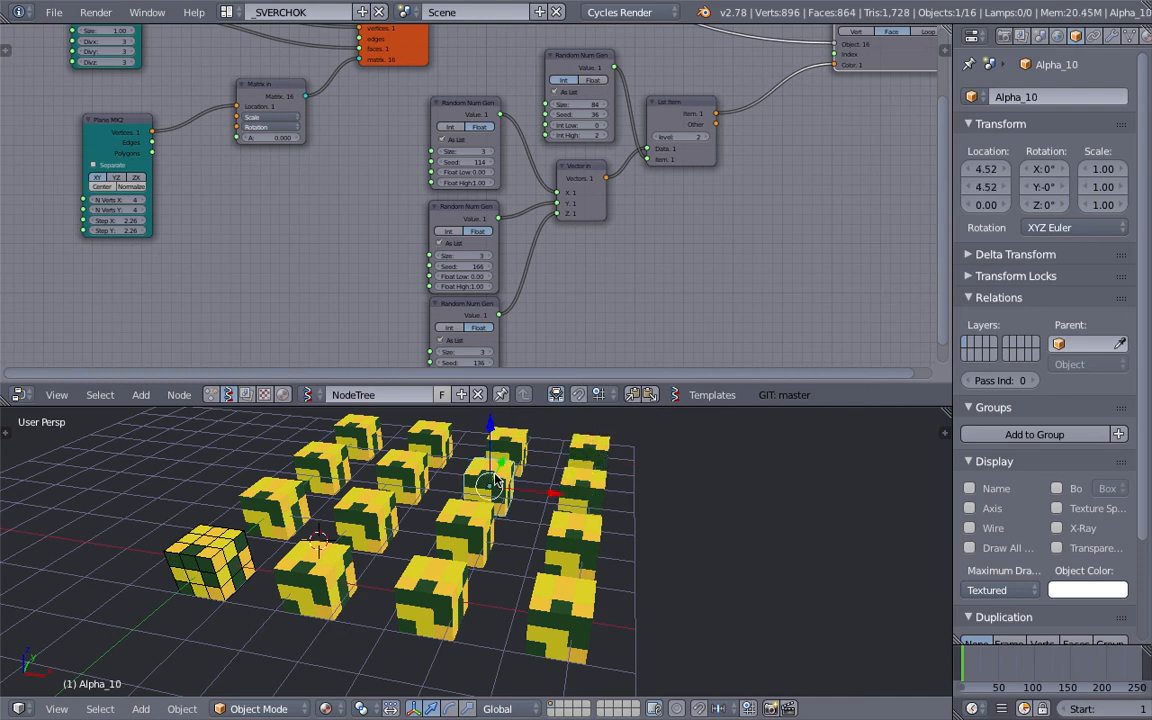
# Enlarge the node editor, shift the Vertex color new node, and set the integer Random Num Gen's Seed to 43.
pyautogui.scroll(-1, 620, 370)
pyautogui.moveTo(631, 406); pyautogui.dragTo(635, 511)
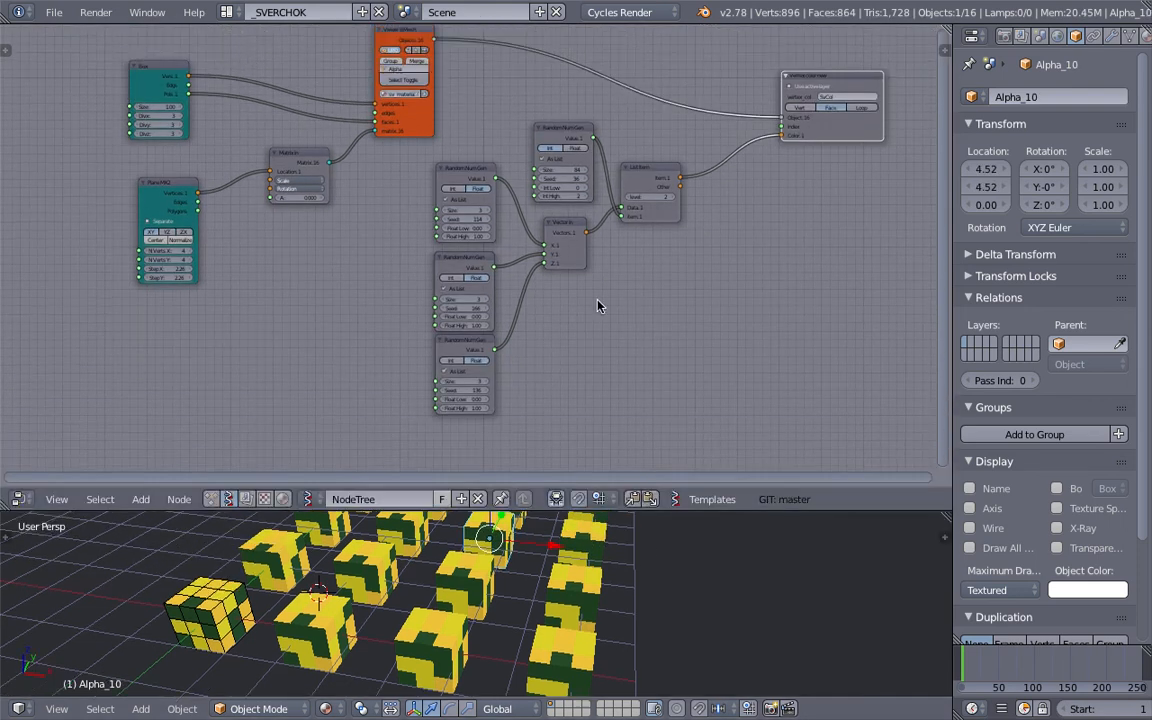
pyautogui.moveTo(599, 301); pyautogui.dragTo(584, 305, button='middle')
pyautogui.moveTo(837, 129); pyautogui.dragTo(782, 126)
pyautogui.scroll(1, 697, 147)
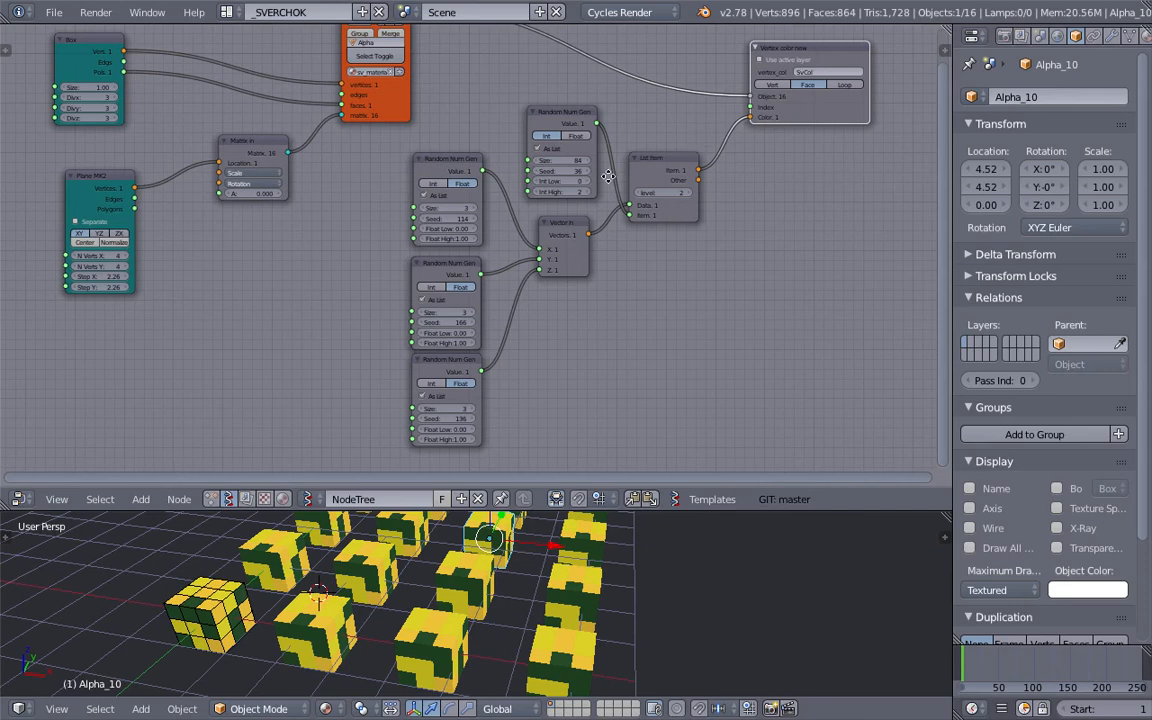
pyautogui.scroll(2, 607, 176)
pyautogui.moveTo(536, 200); pyautogui.dragTo(568, 200)
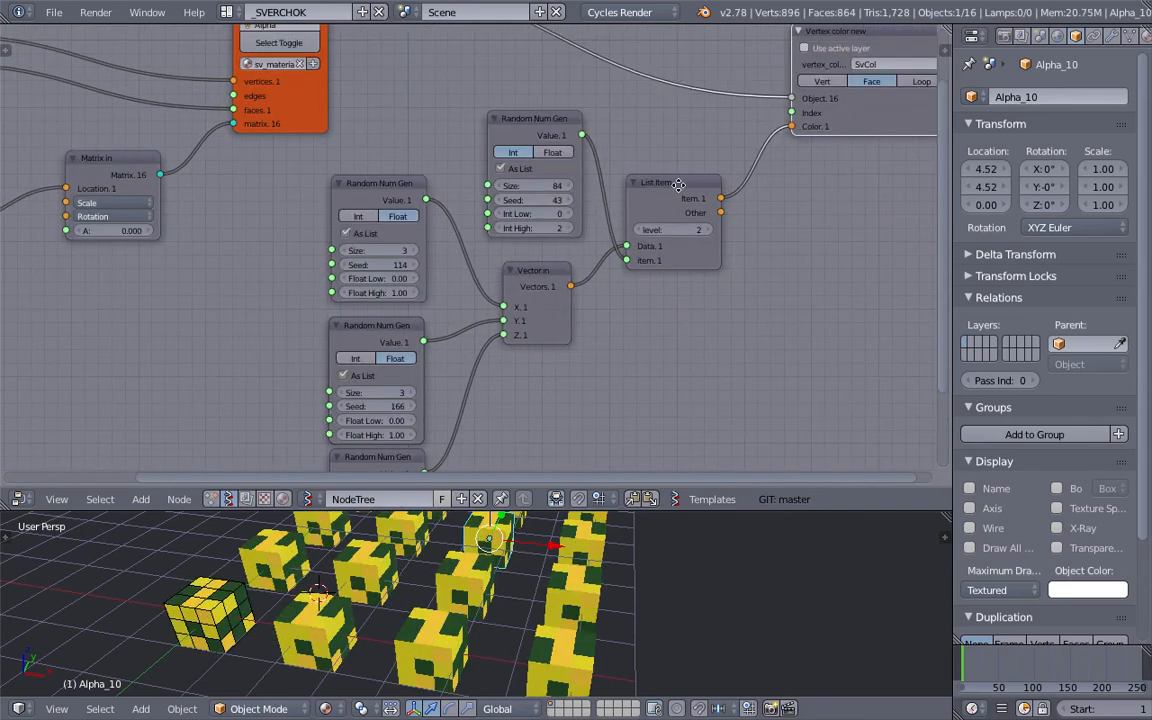
# Spread out the Vertex color new, List Item and integer Random Num Gen nodes to make room, and save the file.
pyautogui.moveTo(907, 114); pyautogui.dragTo(776, 218, button='middle')
pyautogui.moveTo(697, 186); pyautogui.dragTo(830, 159)
pyautogui.moveTo(521, 286); pyautogui.dragTo(643, 308)
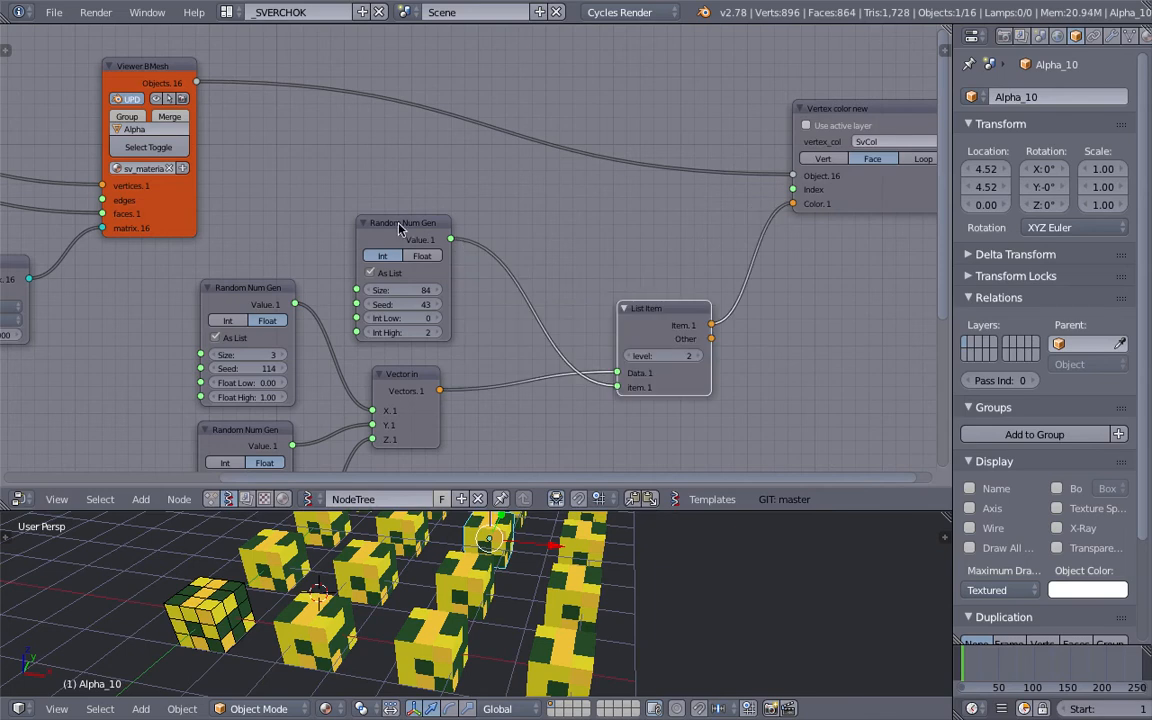
pyautogui.moveTo(412, 228); pyautogui.dragTo(466, 210)
pyautogui.hotkey('ctrl', 's')
pyautogui.click(452, 218)
pyautogui.moveTo(442, 272); pyautogui.dragTo(562, 182, button='middle')
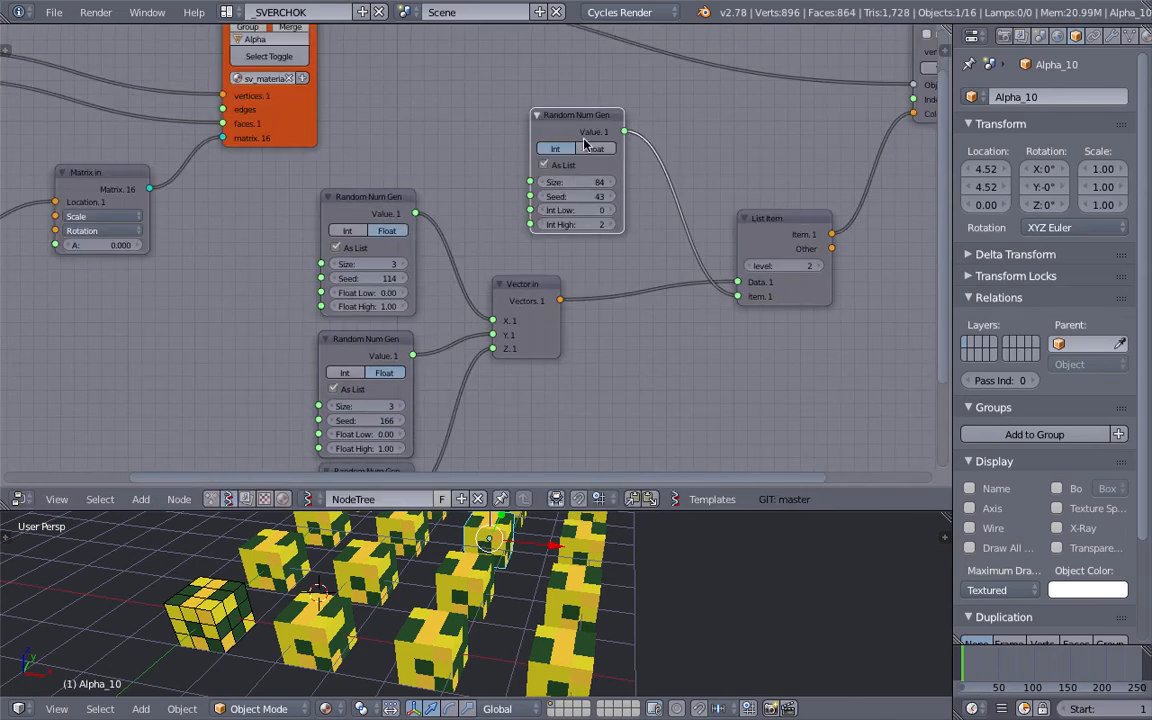
pyautogui.moveTo(575, 117); pyautogui.dragTo(643, 167)
pyautogui.hotkey('ctrl', 's')
pyautogui.click(643, 165)
# Add a Range Int node and connect its Range output to the integer Random Num Gen's Seed input.
pyautogui.moveTo(521, 143); pyautogui.dragTo(534, 193, button='middle')
pyautogui.scroll(3, 534, 193)
pyautogui.hotkey('alt', 'space')
pyautogui.write('ran')
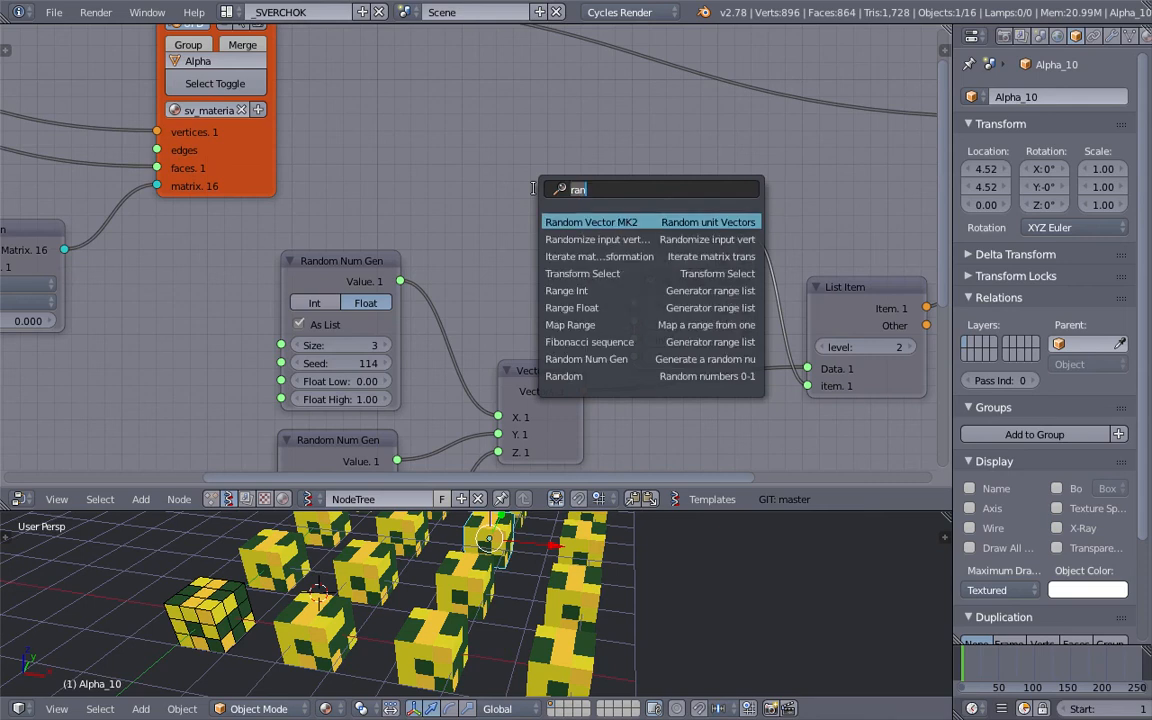
pyautogui.write('range i')
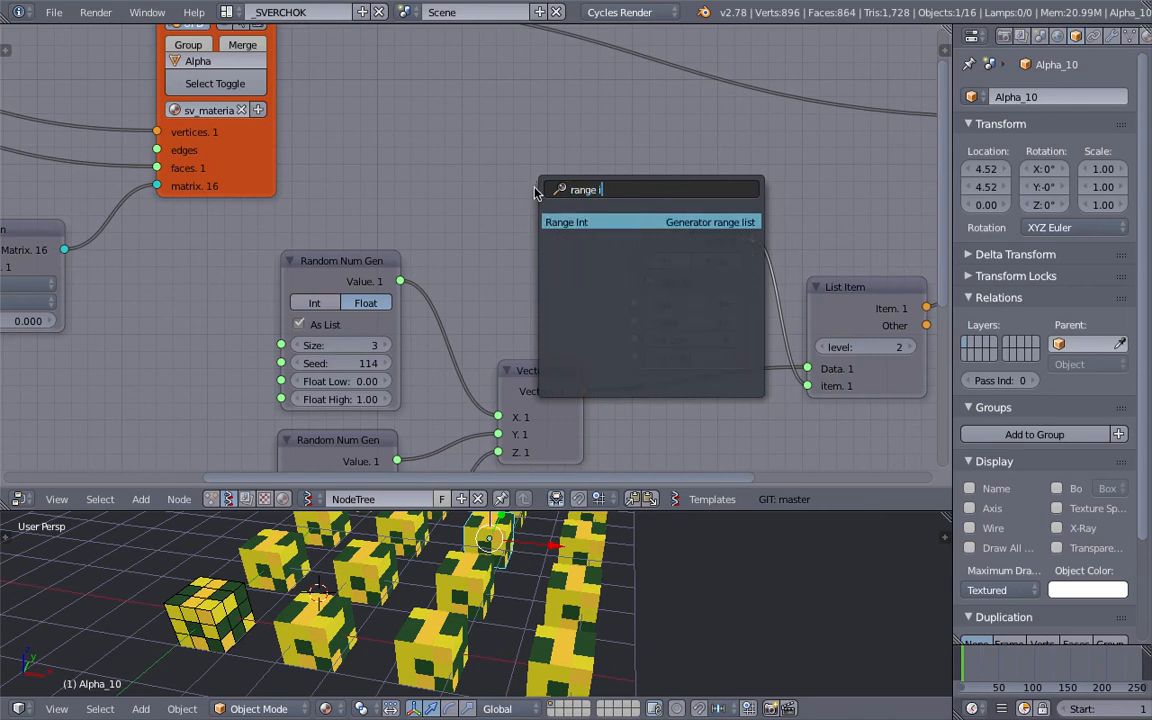
pyautogui.press('Return')
pyautogui.moveTo(573, 143); pyautogui.dragTo(634, 321)
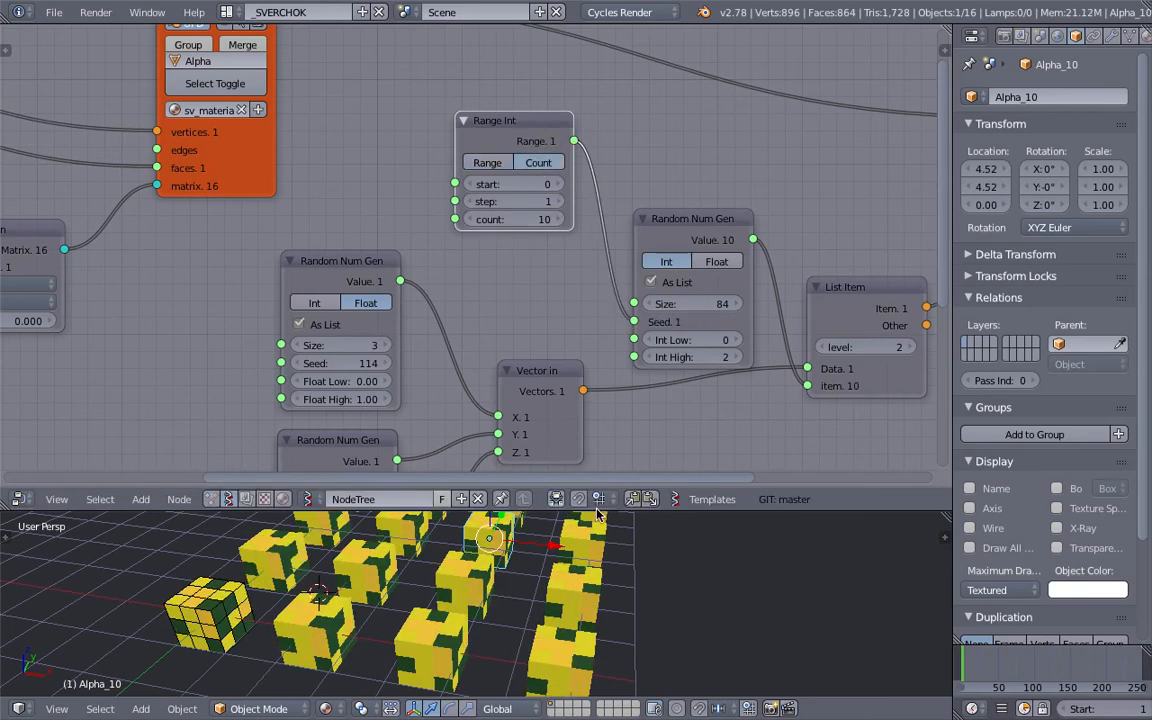
# Enlarge the 3D viewport and set the Range Int's count to 16.
pyautogui.moveTo(597, 511); pyautogui.dragTo(597, 464)
pyautogui.scroll(-2, 490, 210)
pyautogui.scroll(1, 520, 205)
pyautogui.moveTo(534, 205); pyautogui.dragTo(442, 204, button='middle')
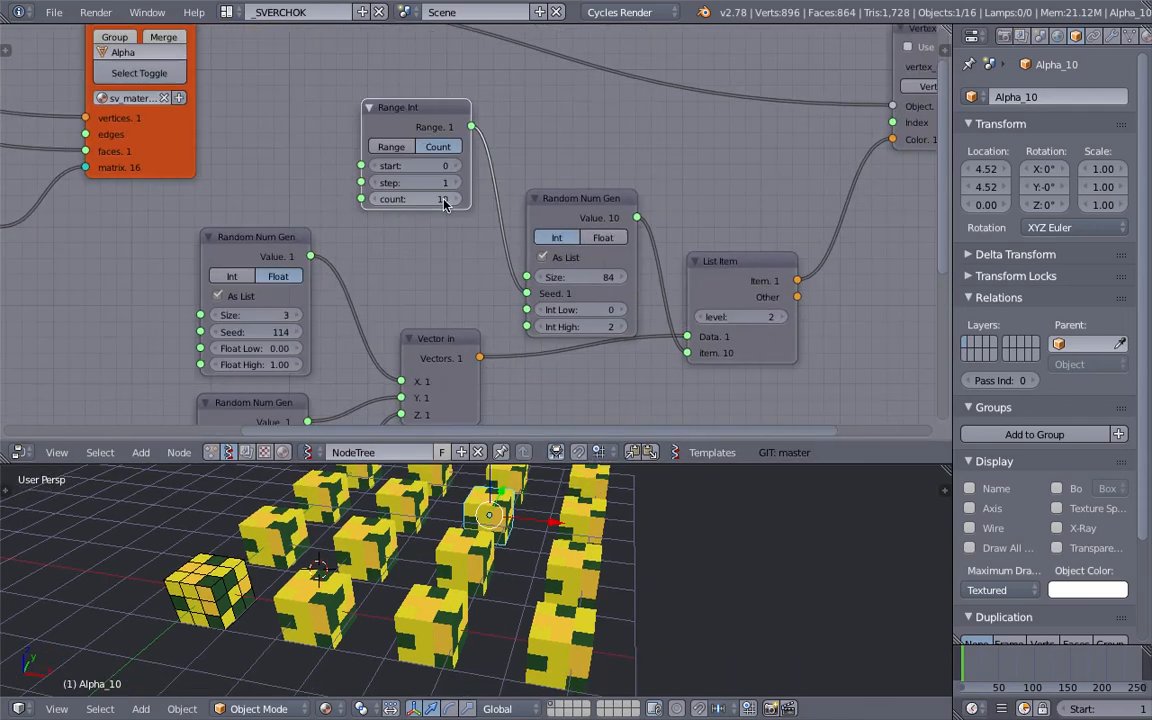
pyautogui.moveTo(472, 267); pyautogui.dragTo(398, 255, button='middle')
pyautogui.moveTo(504, 201); pyautogui.dragTo(511, 186)
# Rearrange the List Item, Vertex color new and integer Random Num Gen nodes, widening the gap in front of List Item.
pyautogui.moveTo(656, 242); pyautogui.dragTo(677, 246)
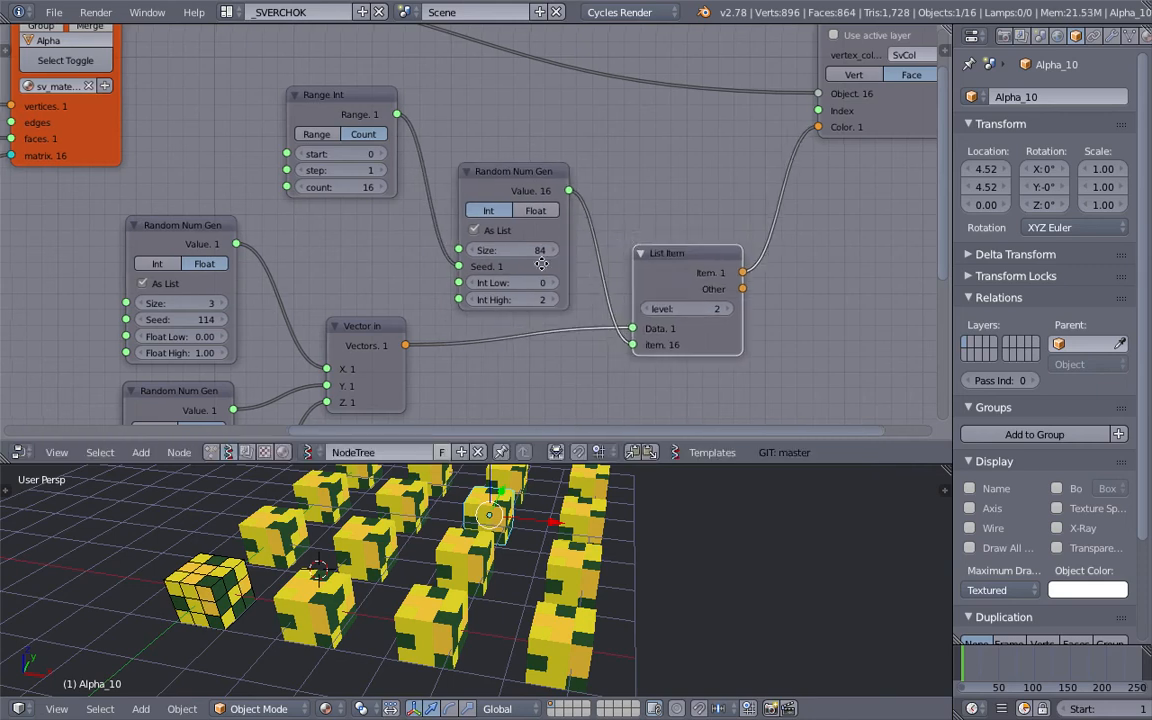
pyautogui.moveTo(541, 264); pyautogui.dragTo(512, 272, button='middle')
pyautogui.scroll(-1, 690, 217)
pyautogui.moveTo(692, 217); pyautogui.dragTo(730, 204, button='middle')
pyautogui.moveTo(783, 155); pyautogui.dragTo(833, 153)
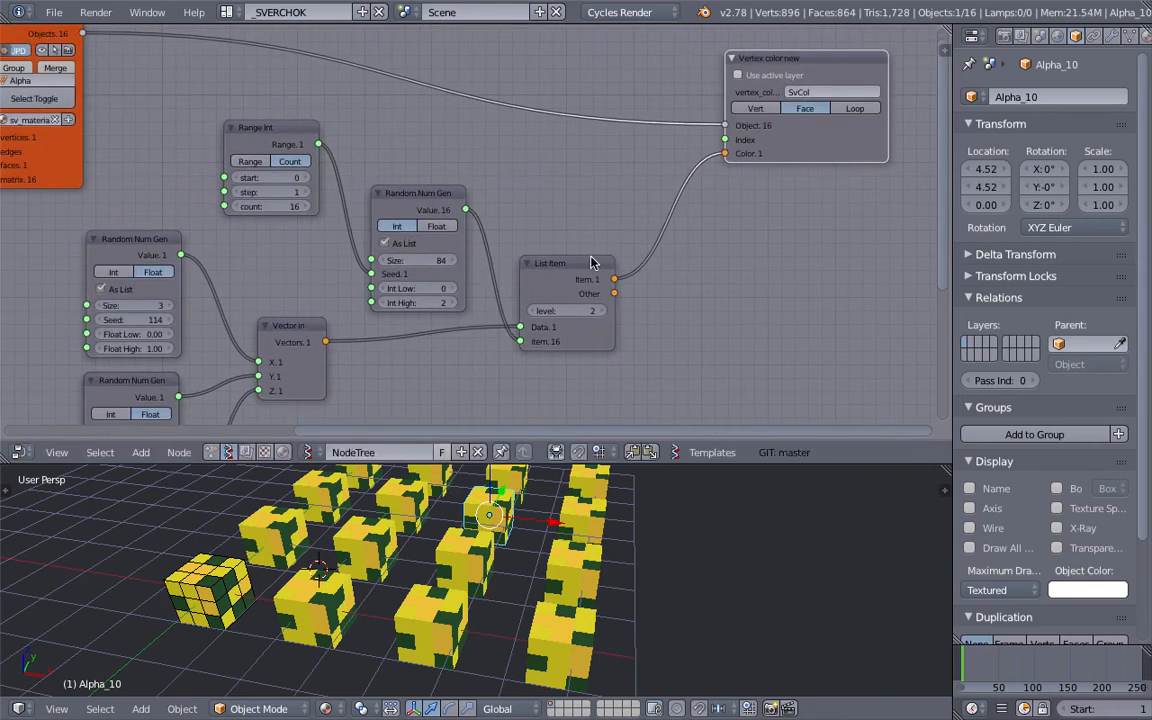
pyautogui.moveTo(591, 262); pyautogui.dragTo(619, 250)
pyautogui.moveTo(582, 242); pyautogui.dragTo(587, 235, button='middle')
pyautogui.moveTo(432, 192); pyautogui.dragTo(446, 178)
pyautogui.moveTo(412, 195); pyautogui.dragTo(420, 197, button='middle')
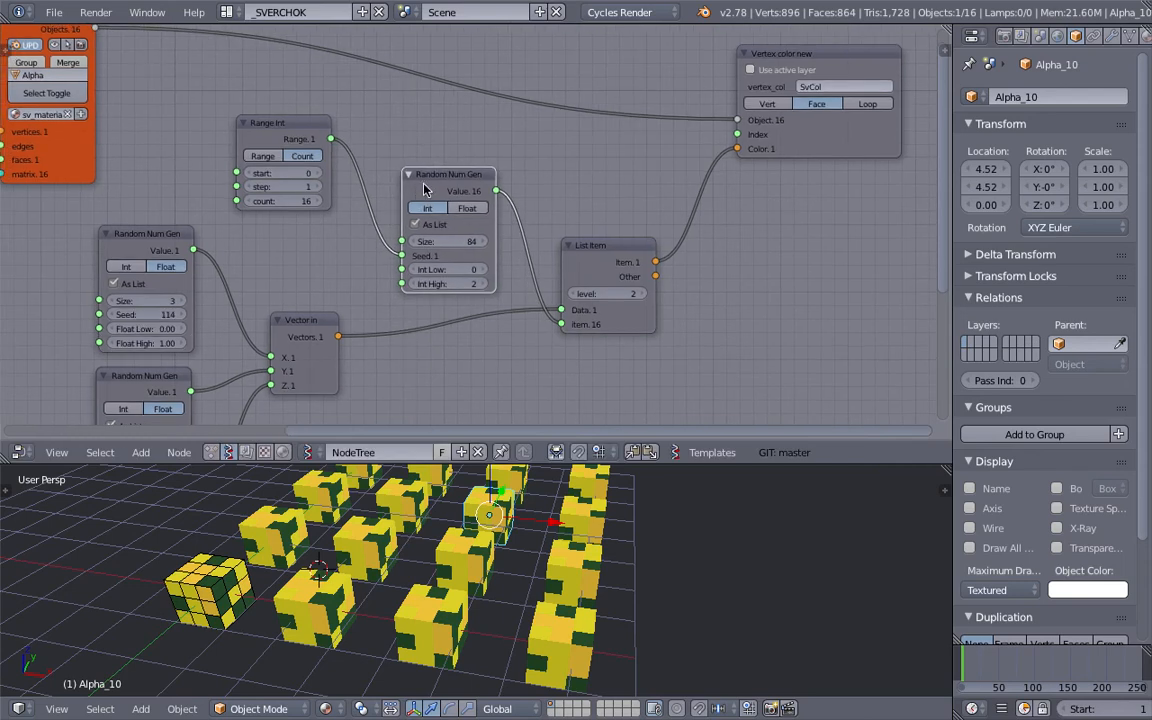
pyautogui.moveTo(438, 186); pyautogui.dragTo(417, 174)
pyautogui.moveTo(572, 247); pyautogui.dragTo(617, 260)
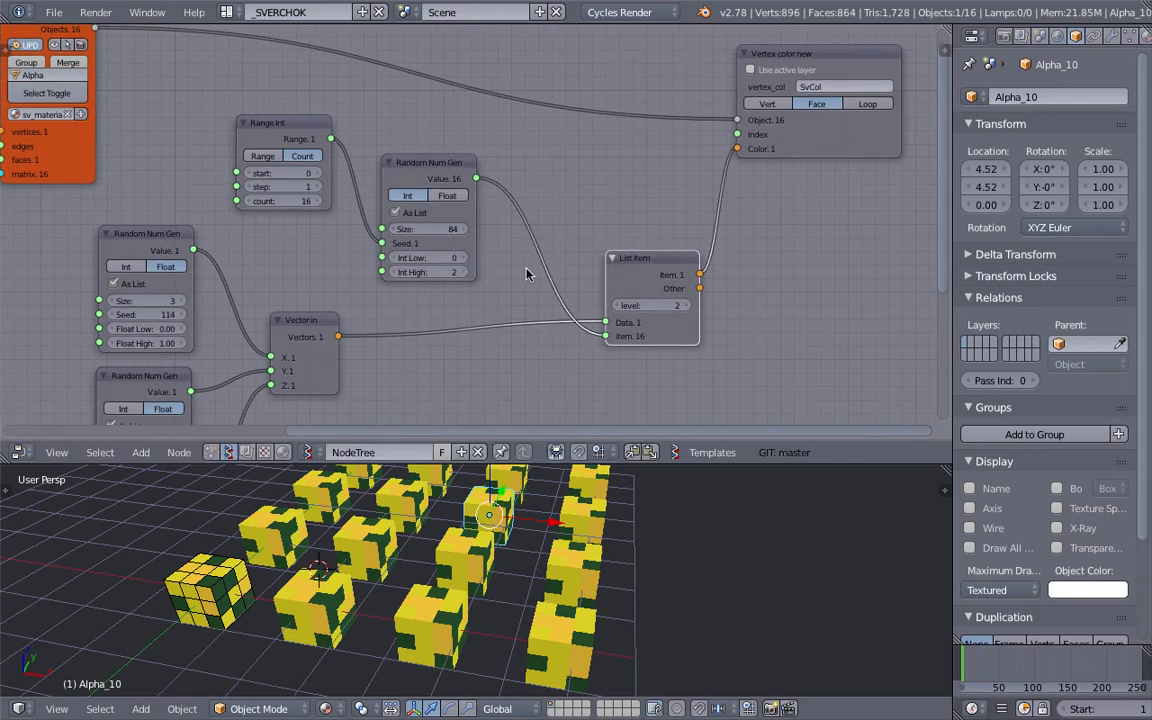
# Add a List Repeater node on the link between Vector in and List Item, with its number set to 16.
pyautogui.moveTo(506, 244); pyautogui.dragTo(574, 142, button='middle')
pyautogui.moveTo(446, 232); pyautogui.dragTo(448, 204, button='middle')
pyautogui.hotkey('alt', 'space')
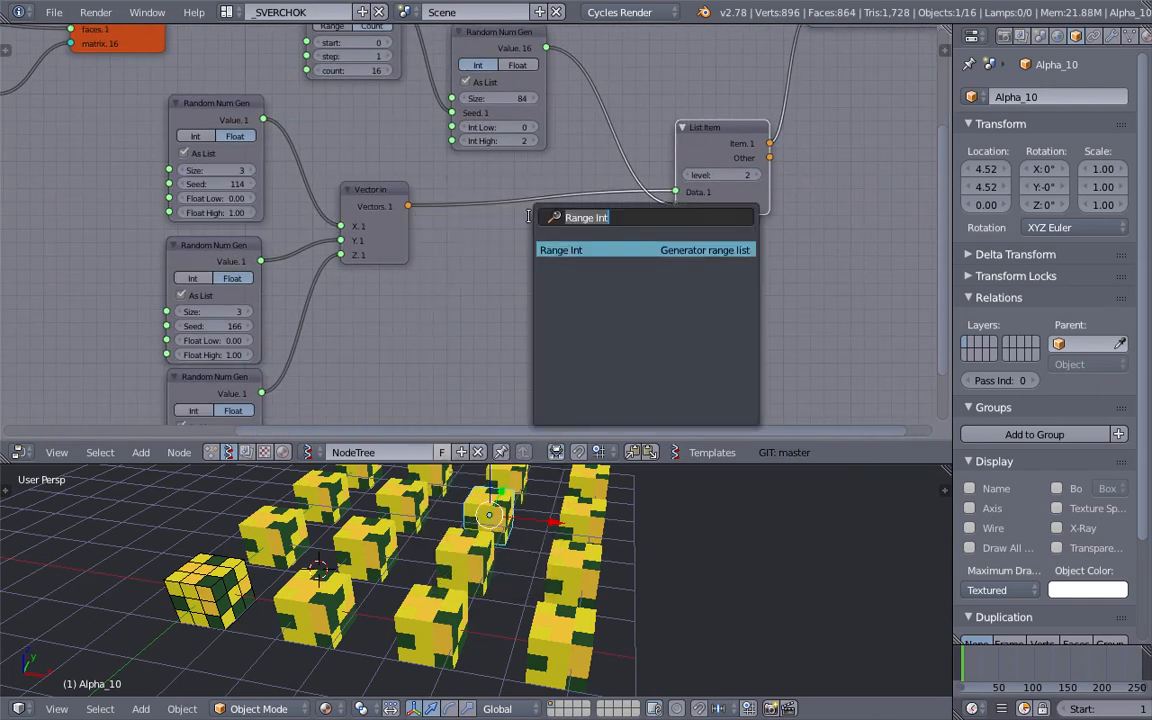
pyautogui.write('repea')
pyautogui.press('Return')
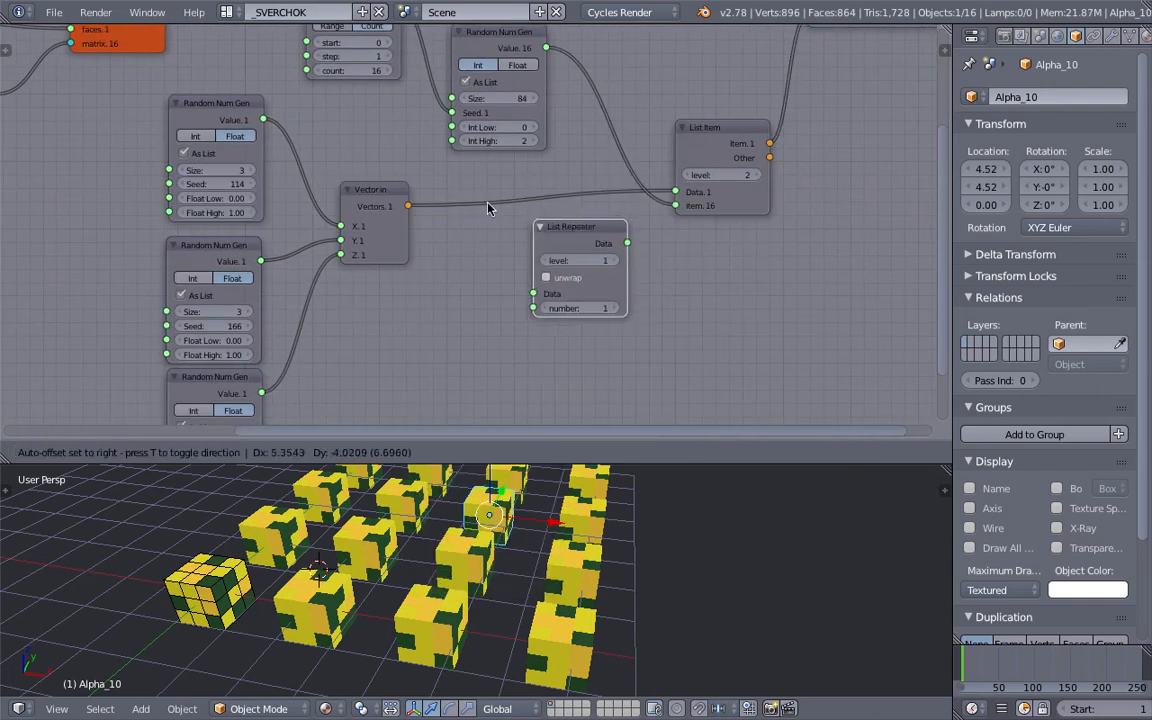
pyautogui.click(515, 252)
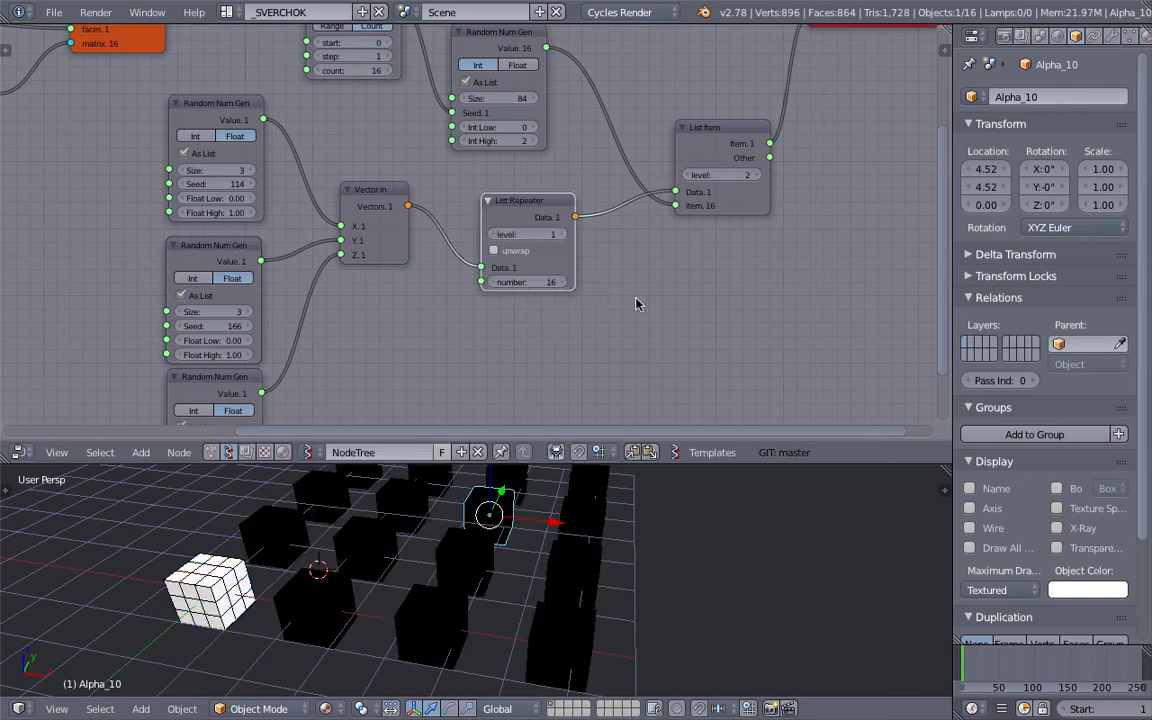
# Enable unwrap on the List Repeater, set its level to 1, and save over the existing file.
pyautogui.click(494, 251)
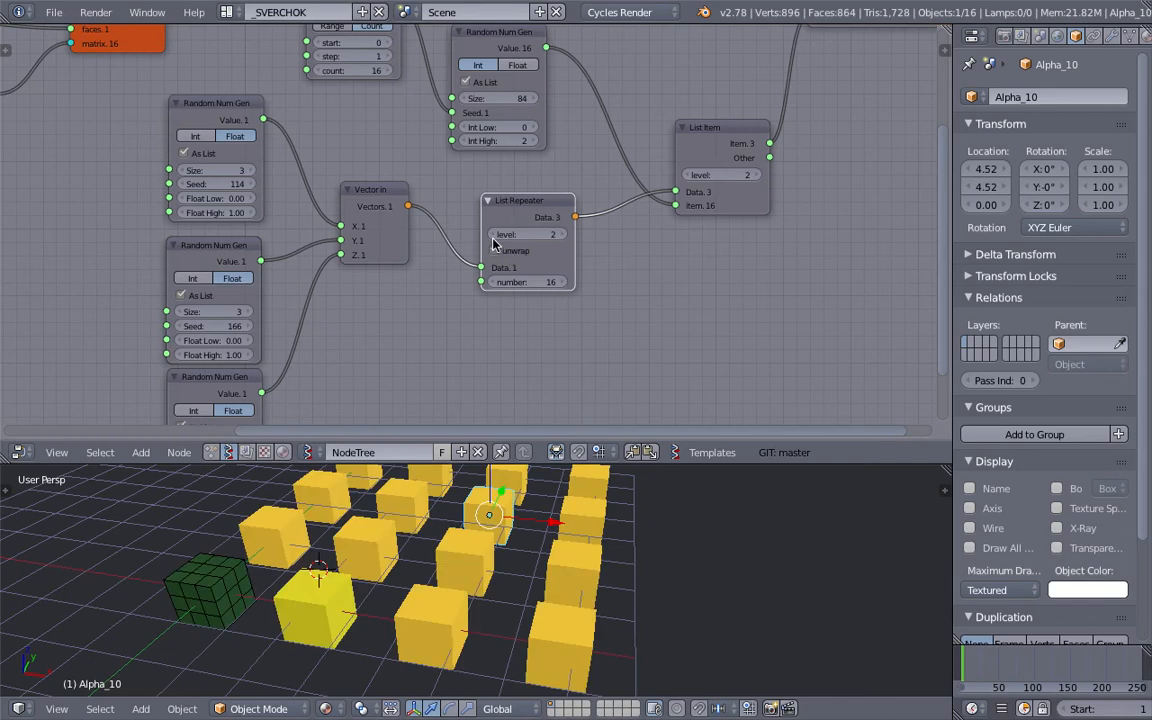
pyautogui.click(493, 236)
pyautogui.scroll(-1, 622, 617)
pyautogui.hotkey('ctrl', 's')
pyautogui.moveTo(622, 617)
pyautogui.mouseDown(button='middle')
pyautogui.moveTo(625, 632)
pyautogui.moveTo(586, 573)
pyautogui.moveTo(634, 600)
pyautogui.mouseUp(button='middle')
pyautogui.click(625, 632)
# Reposition the List Item and Vertex color new nodes to tidy the end of the node chain.
pyautogui.moveTo(711, 165); pyautogui.dragTo(695, 142)
pyautogui.moveTo(637, 190); pyautogui.dragTo(563, 340, button='middle')
pyautogui.moveTo(797, 170); pyautogui.dragTo(822, 165)
# Set the seeds of the three float Random Num Gen nodes to 131, 201 and 147 for a different palette.
pyautogui.moveTo(580, 392); pyautogui.dragTo(576, 304, button='middle')
pyautogui.scroll(2, 576, 304)
pyautogui.moveTo(385, 284); pyautogui.dragTo(519, 303, button='middle')
pyautogui.moveTo(532, 608); pyautogui.dragTo(391, 593, button='middle')
pyautogui.moveTo(462, 575); pyautogui.dragTo(480, 580, button='middle')
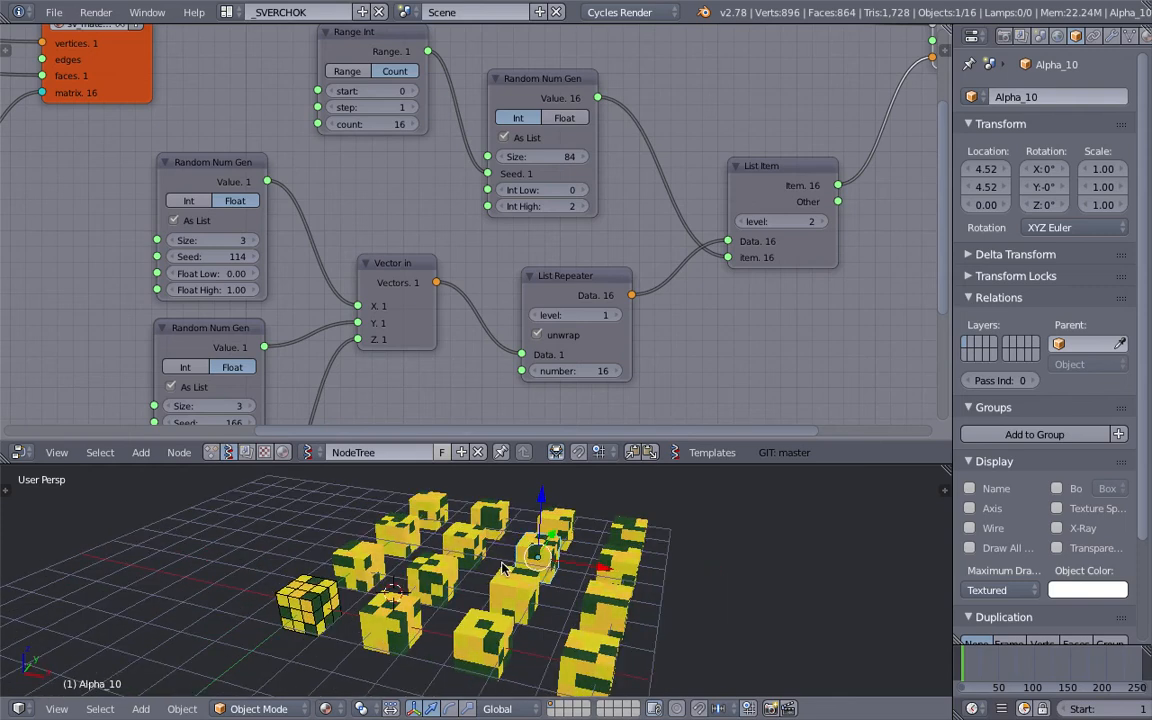
pyautogui.moveTo(290, 268); pyautogui.dragTo(327, 244, button='middle')
pyautogui.moveTo(264, 232); pyautogui.dragTo(355, 232)
pyautogui.moveTo(170, 349); pyautogui.dragTo(197, 268, button='middle')
pyautogui.moveTo(273, 317); pyautogui.dragTo(345, 317)
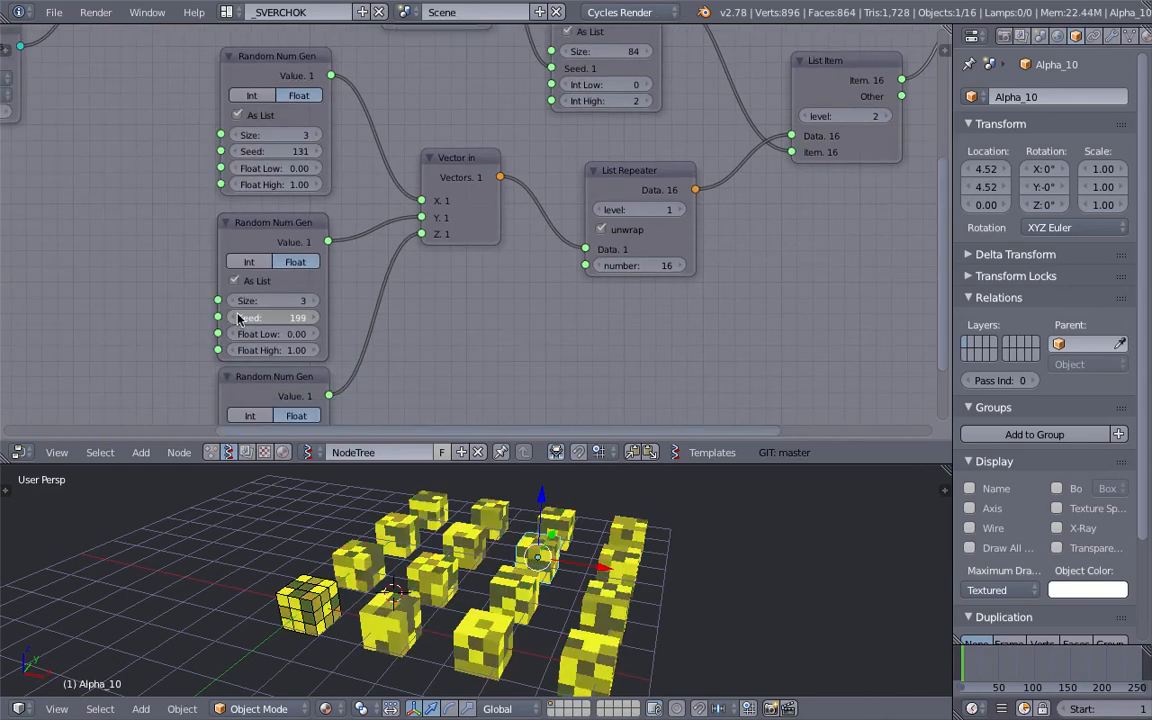
pyautogui.moveTo(251, 313); pyautogui.dragTo(255, 306, button='middle')
pyautogui.moveTo(295, 352); pyautogui.dragTo(316, 324, button='middle')
pyautogui.scroll(-1, 322, 370)
pyautogui.moveTo(322, 370); pyautogui.dragTo(338, 354, button='middle')
pyautogui.moveTo(332, 403); pyautogui.dragTo(362, 403)
# Try to move the cube at the grid's origin corner, and clear the object selection.
pyautogui.moveTo(425, 556); pyautogui.dragTo(414, 598, button='middle')
pyautogui.rightClick(326, 659)
pyautogui.press('g')
pyautogui.rightClick(421, 594)
pyautogui.press('a')
# Save the file over the existing version.
pyautogui.moveTo(244, 263); pyautogui.dragTo(280, 272, button='middle')
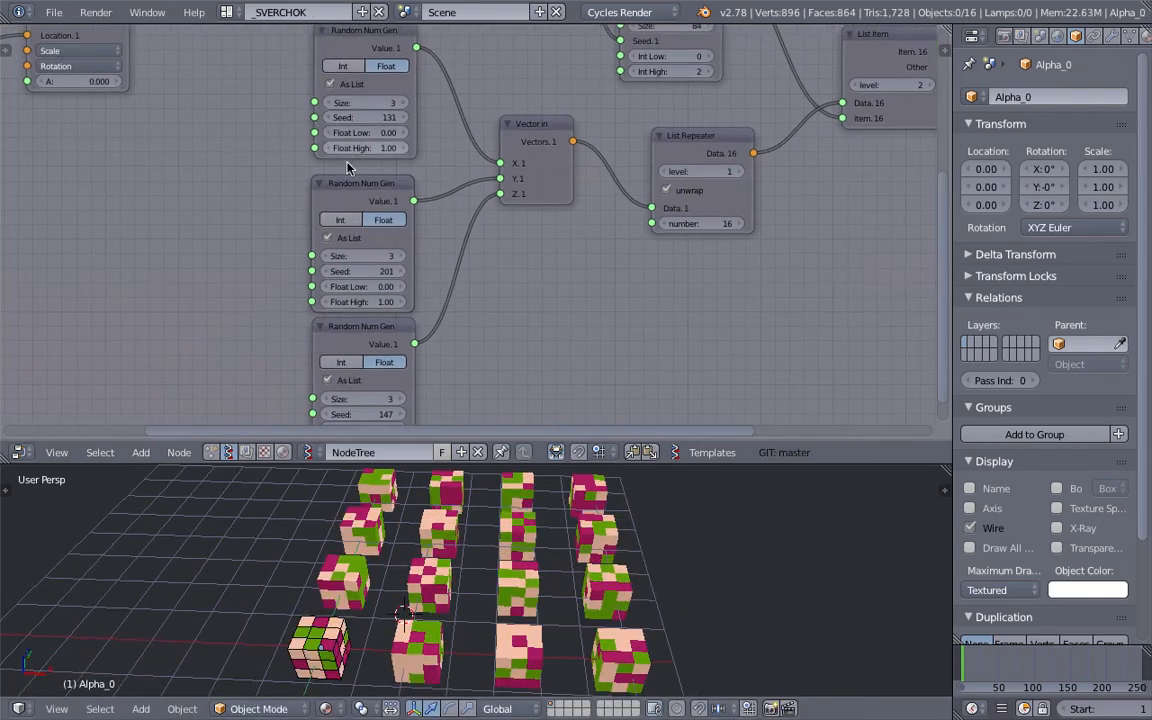
pyautogui.moveTo(312, 172); pyautogui.dragTo(447, 185, button='middle')
pyautogui.scroll(-1, 447, 185)
pyautogui.hotkey('ctrl', 's')
pyautogui.click(447, 185)
# Duplicate the Range Int node and connect the copy's Range output to the first float Random Num Gen's Seed input.
pyautogui.scroll(-1, 480, 200)
pyautogui.moveTo(570, 114); pyautogui.dragTo(563, 192, button='middle')
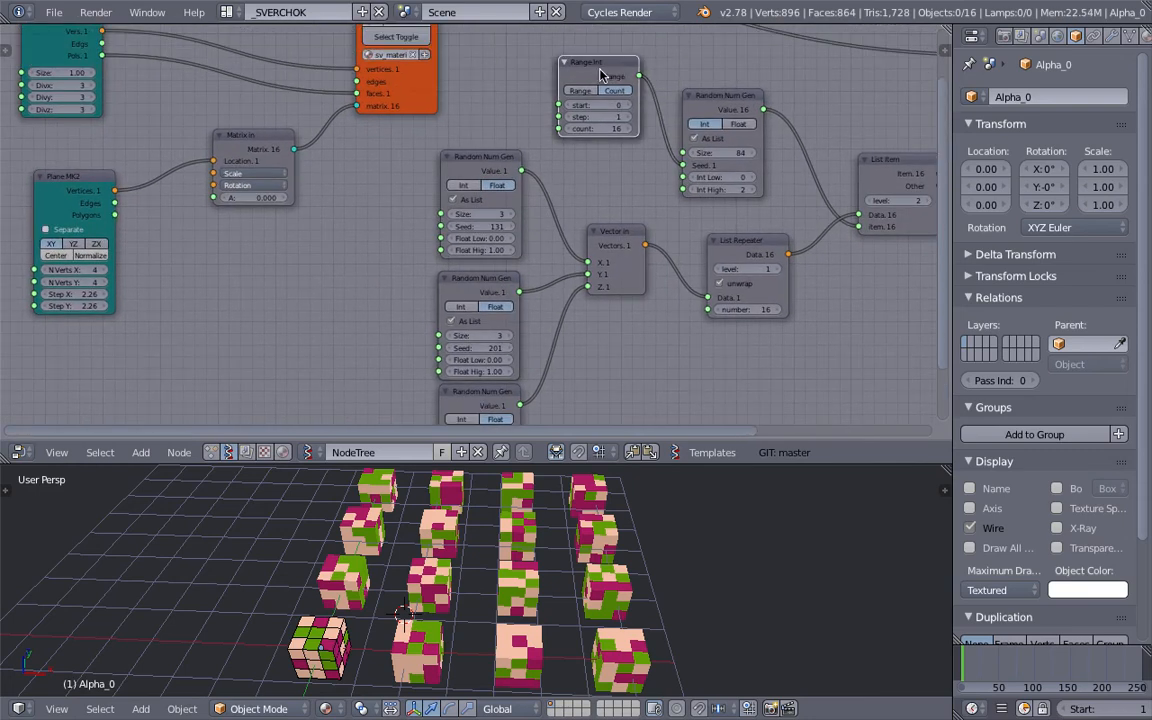
pyautogui.hotkey('shift', 'd')
pyautogui.click(312, 256)
pyautogui.moveTo(352, 270); pyautogui.dragTo(373, 192, button='middle')
pyautogui.moveTo(371, 173); pyautogui.dragTo(461, 148)
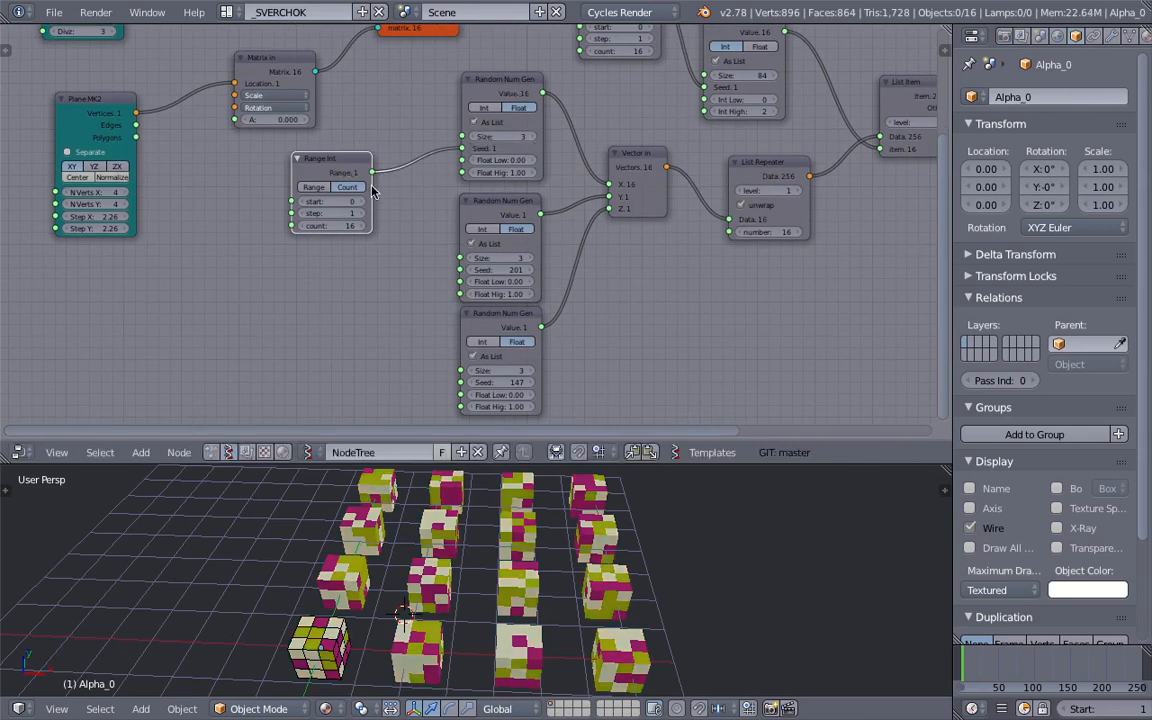
# Duplicate the copied Range Int again and connect it to the second float Random Num Gen's Seed input.
pyautogui.moveTo(340, 168); pyautogui.dragTo(313, 168)
pyautogui.hotkey('shift', 'd')
pyautogui.click(336, 271)
pyautogui.moveTo(336, 268); pyautogui.dragTo(461, 270)
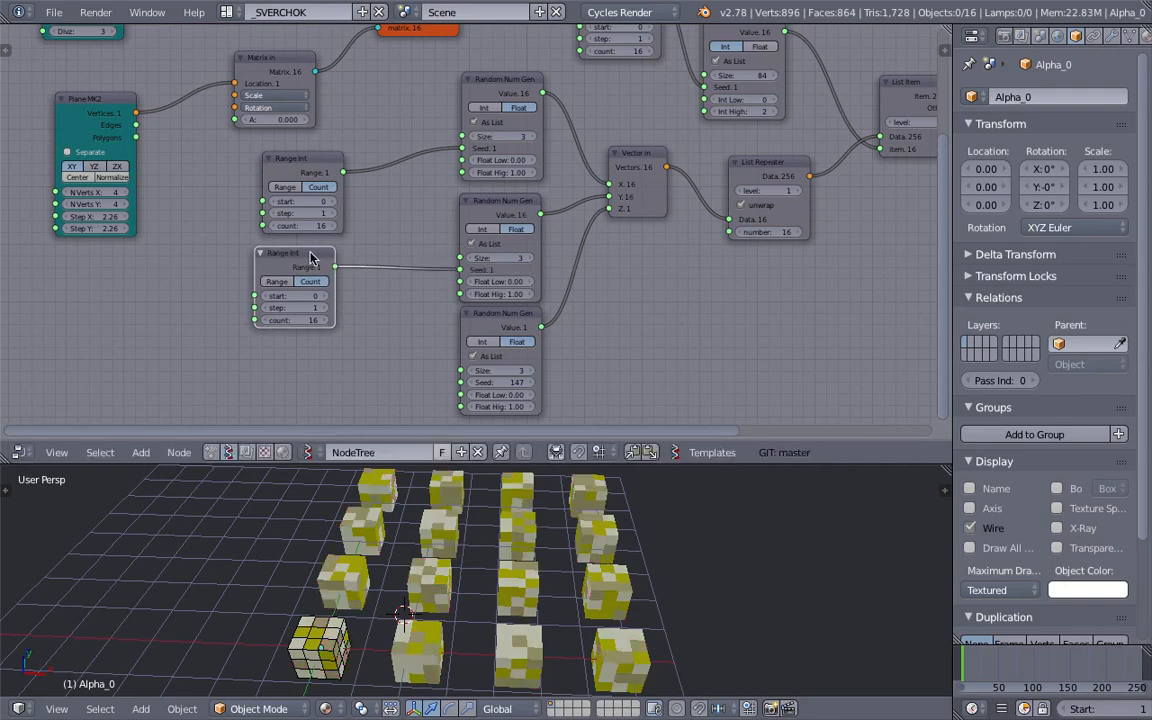
# Delete both duplicated Range Int nodes feeding the float Random Num Gen seeds.
pyautogui.press('x')
pyautogui.click(322, 165)
pyautogui.press('x')
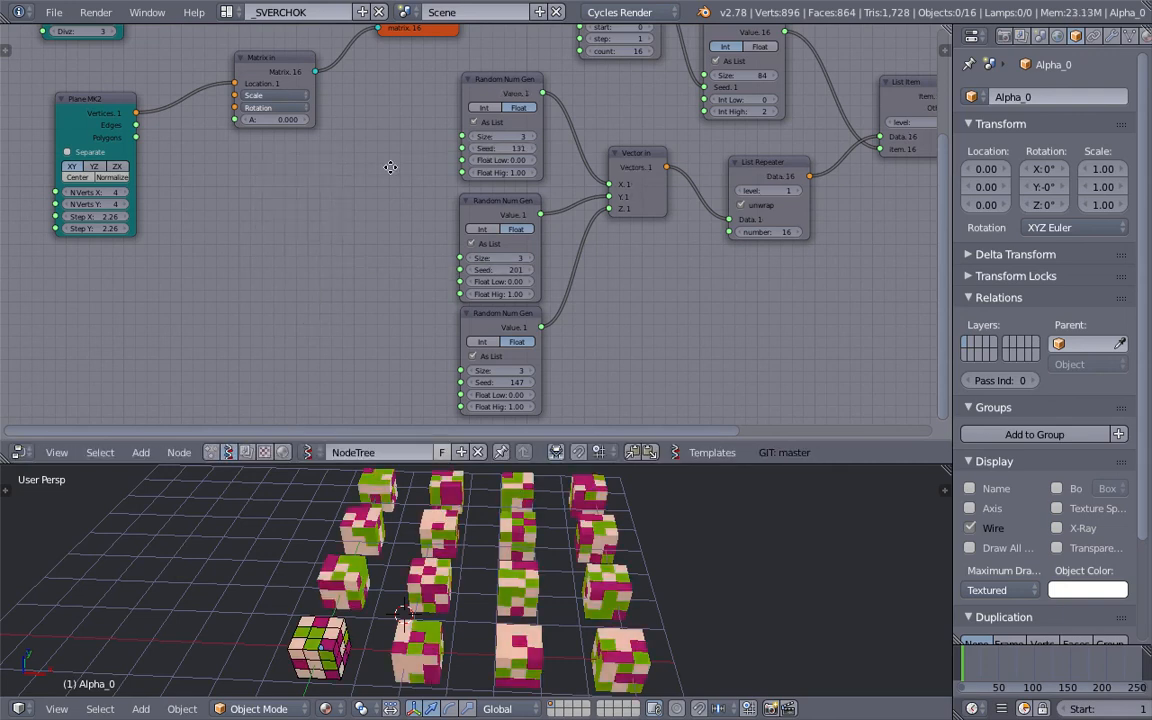
# Save the cleaned-up node tree over the existing file.
pyautogui.moveTo(411, 160); pyautogui.dragTo(349, 183, button='middle')
pyautogui.hotkey('ctrl', 's')
pyautogui.click(347, 188)
# Set the seeds of the three float Random Num Gen nodes to 133, 214 and 153.
pyautogui.scroll(2, 430, 197)
pyautogui.moveTo(434, 163); pyautogui.dragTo(450, 163)
pyautogui.moveTo(440, 305); pyautogui.dragTo(482, 305)
pyautogui.moveTo(448, 392); pyautogui.dragTo(453, 310, button='middle')
pyautogui.moveTo(440, 354); pyautogui.dragTo(472, 354)
# Move the Vector in node lower and shift the List Repeater closer to it.
pyautogui.moveTo(569, 209); pyautogui.dragTo(461, 309, button='middle')
pyautogui.scroll(-2, 486, 252)
pyautogui.moveTo(500, 208); pyautogui.dragTo(463, 243, button='middle')
pyautogui.moveTo(468, 236); pyautogui.dragTo(468, 273)
pyautogui.moveTo(564, 247); pyautogui.dragTo(546, 236)
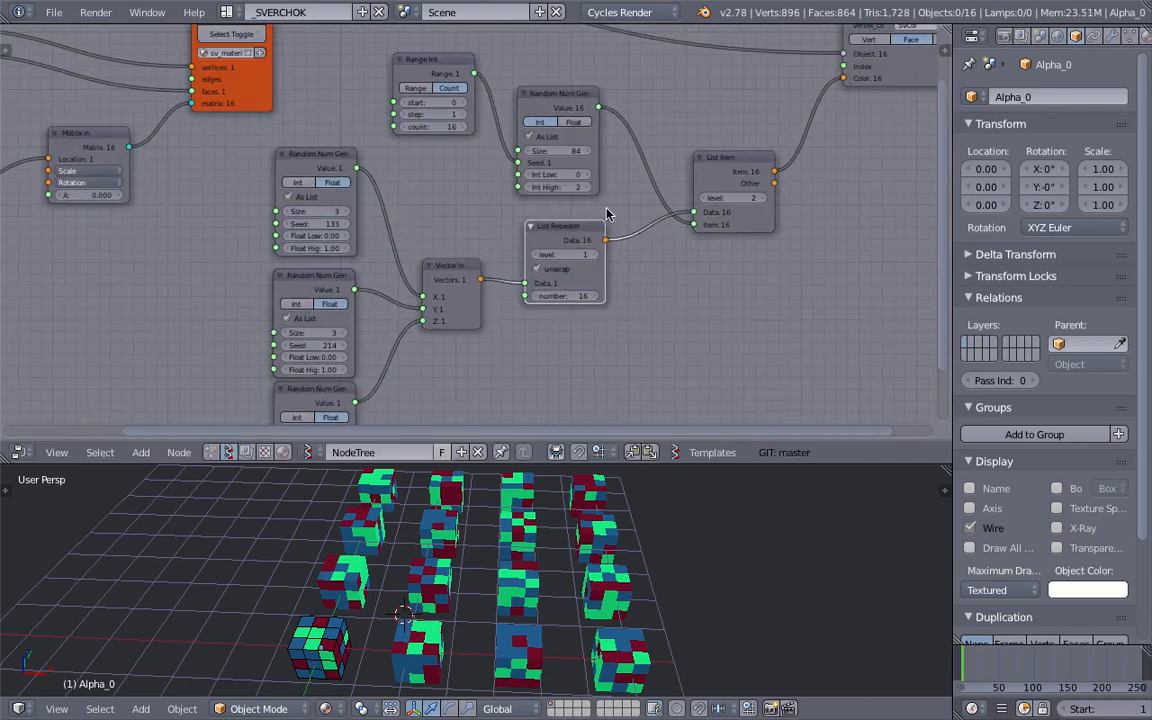
# Reposition the List Item and Vertex color new nodes to even out their spacing.
pyautogui.moveTo(746, 150); pyautogui.dragTo(615, 212, button='middle')
pyautogui.moveTo(622, 219); pyautogui.dragTo(646, 190)
pyautogui.moveTo(627, 182); pyautogui.dragTo(514, 216, button='middle')
pyautogui.scroll(2, 492, 198)
pyautogui.scroll(-1, 514, 220)
pyautogui.moveTo(455, 271); pyautogui.dragTo(488, 241, button='middle')
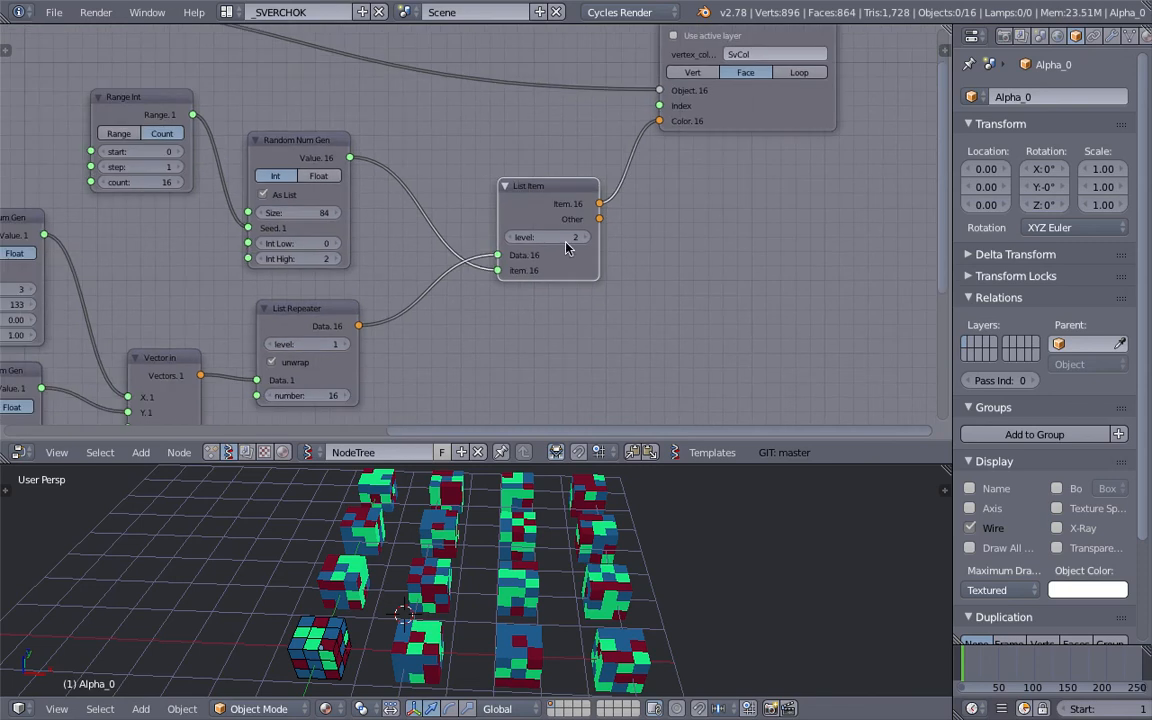
pyautogui.scroll(-1, 581, 151)
pyautogui.moveTo(729, 134); pyautogui.dragTo(722, 120)
# Set the seeds of the three float Random Num Gen nodes to 152, 230 and 157.
pyautogui.moveTo(354, 138); pyautogui.dragTo(408, 156, button='middle')
pyautogui.scroll(-1, 405, 155)
pyautogui.moveTo(115, 131); pyautogui.dragTo(391, 129, button='middle')
pyautogui.scroll(-1, 553, 148)
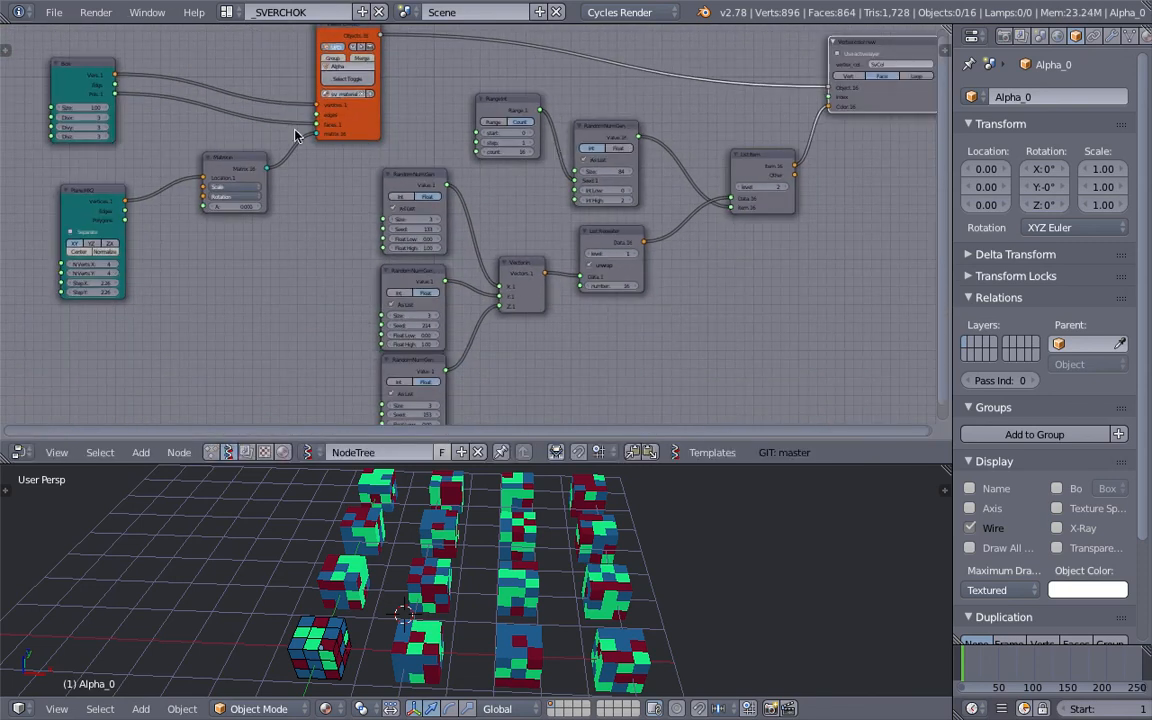
pyautogui.scroll(-1, 579, 288)
pyautogui.moveTo(568, 193); pyautogui.dragTo(551, 196, button='middle')
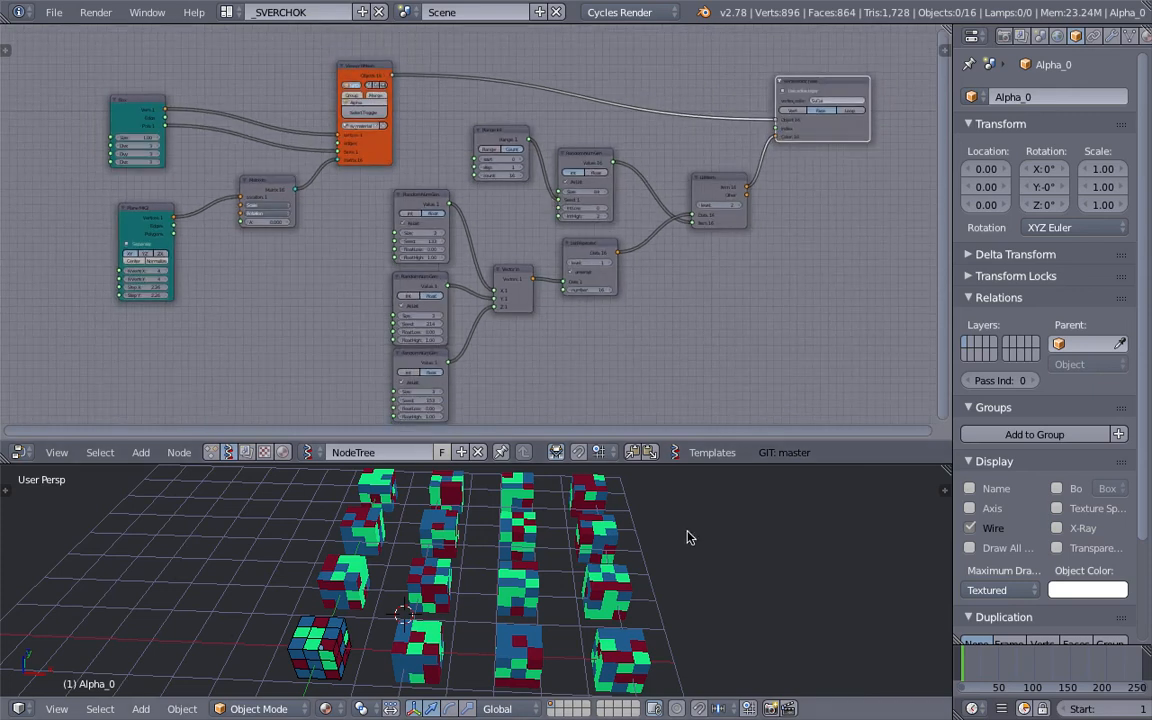
pyautogui.moveTo(687, 531); pyautogui.dragTo(488, 315, button='middle')
pyautogui.scroll(1, 430, 252)
pyautogui.moveTo(420, 241); pyautogui.dragTo(440, 241)
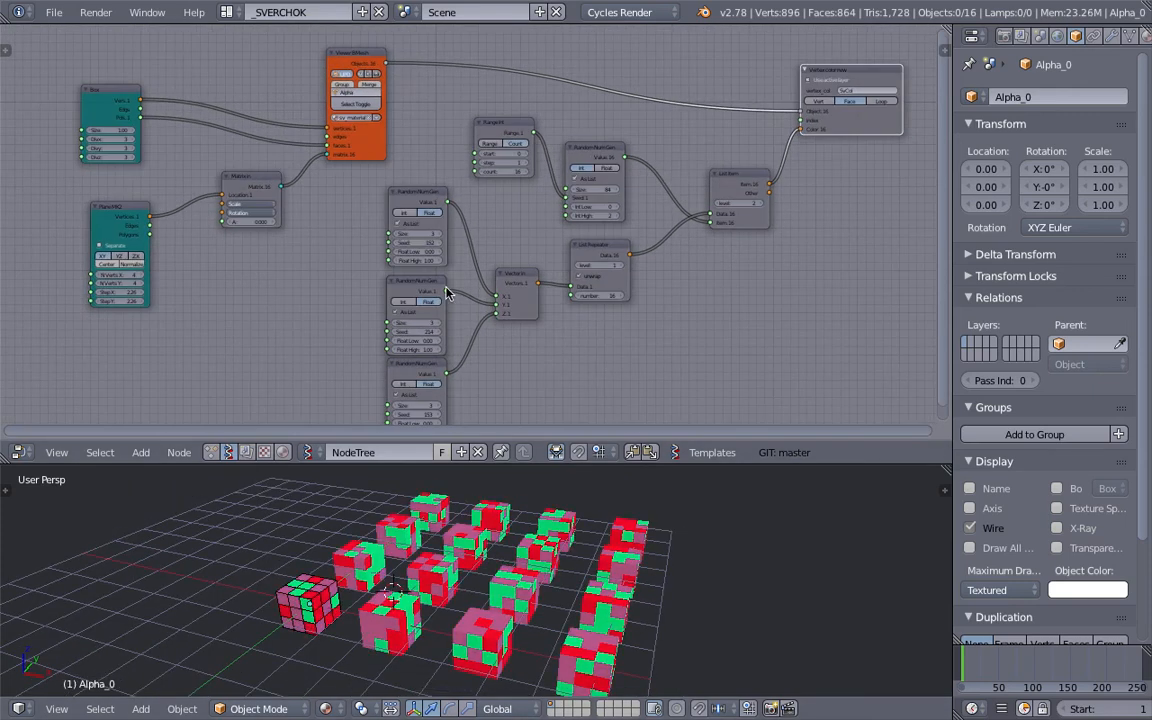
pyautogui.moveTo(435, 354); pyautogui.dragTo(438, 348, button='middle')
pyautogui.moveTo(420, 324); pyautogui.dragTo(436, 324)
pyautogui.moveTo(424, 406); pyautogui.dragTo(454, 406)
# Save over the existing file and enlarge the 3D viewport at the node editor's expense.
pyautogui.moveTo(605, 603); pyautogui.dragTo(537, 518, button='middle')
pyautogui.hotkey('ctrl', 's')
pyautogui.click(679, 602)
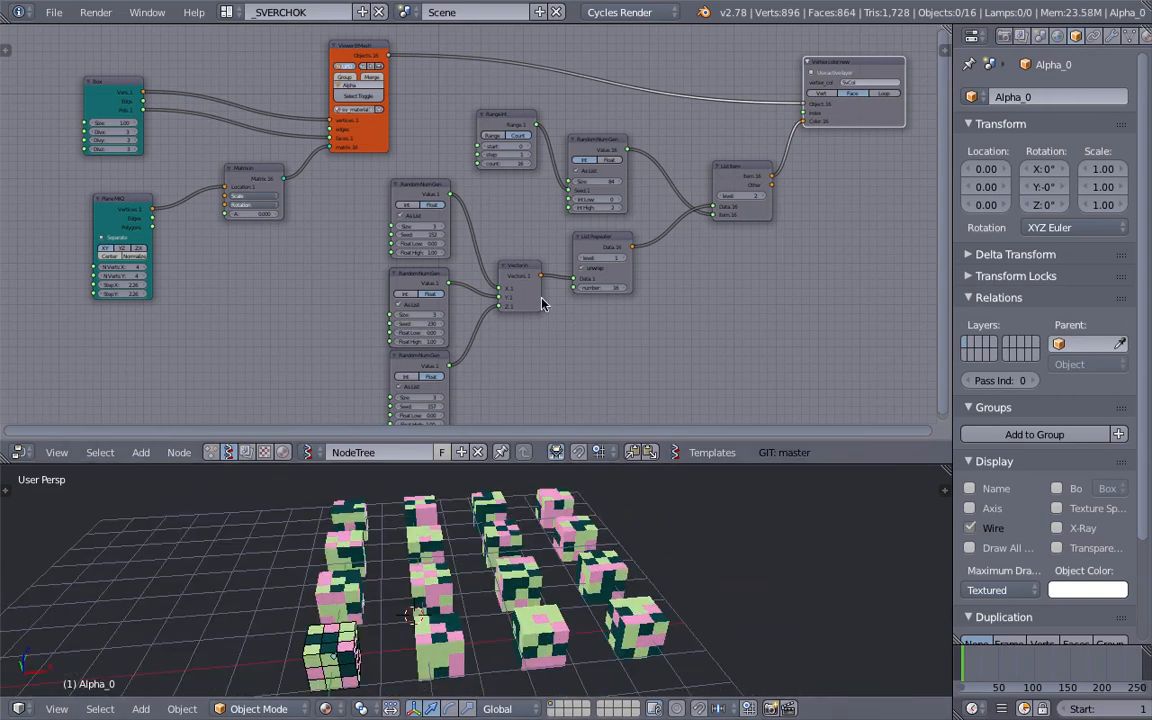
pyautogui.moveTo(564, 307); pyautogui.dragTo(508, 303, button='middle')
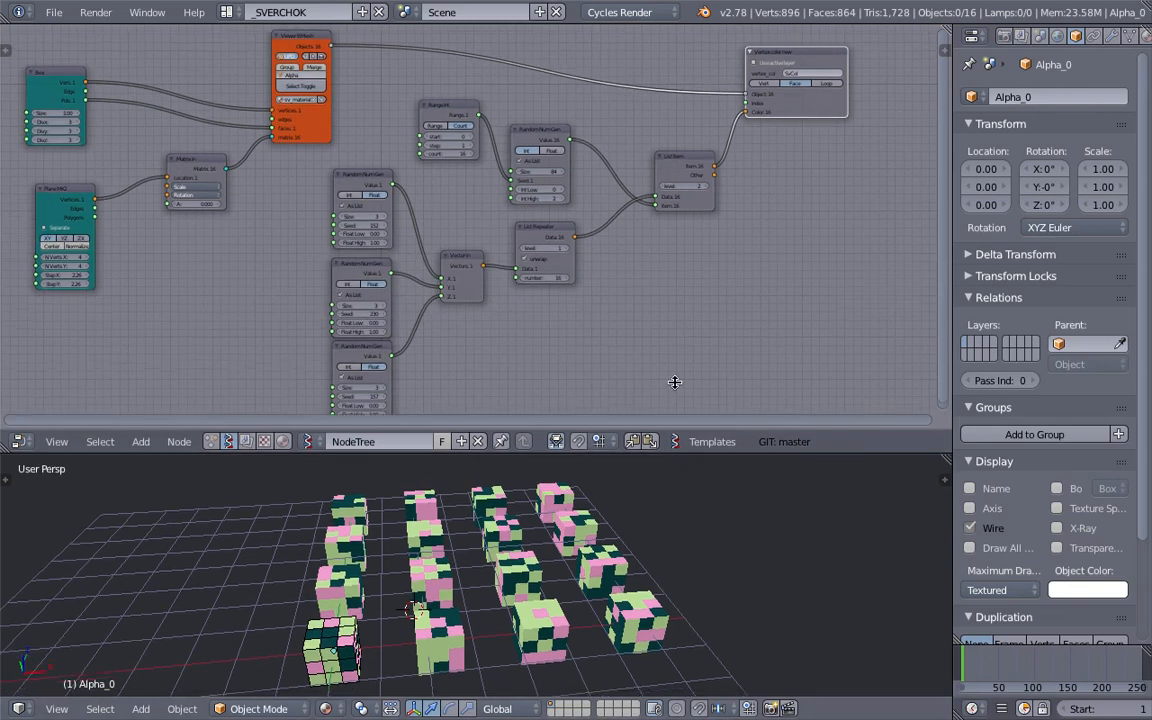
pyautogui.moveTo(668, 440); pyautogui.dragTo(668, 354)
pyautogui.moveTo(658, 471); pyautogui.dragTo(609, 481, button='middle')
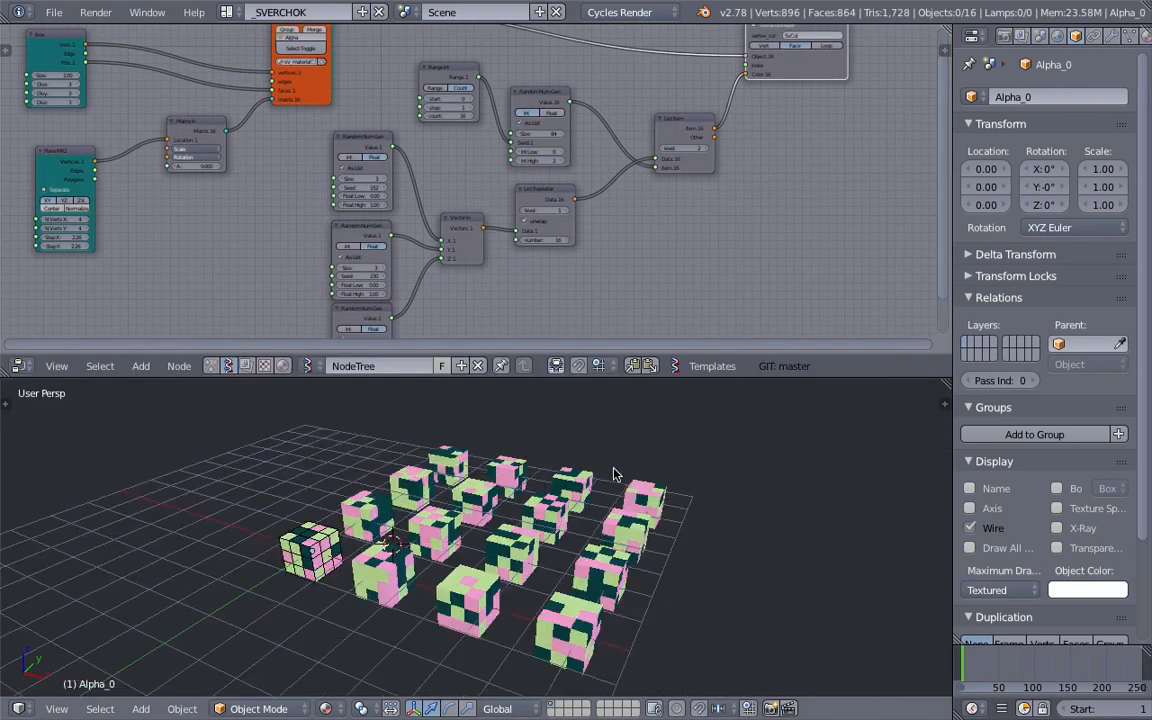
# Try the Vert, Face and Loop colouring modes on the Vertex color new node, ending on Face.
pyautogui.moveTo(575, 136); pyautogui.dragTo(583, 172, button='middle')
pyautogui.moveTo(715, 118); pyautogui.dragTo(463, 213, button='middle')
pyautogui.scroll(6, 463, 213)
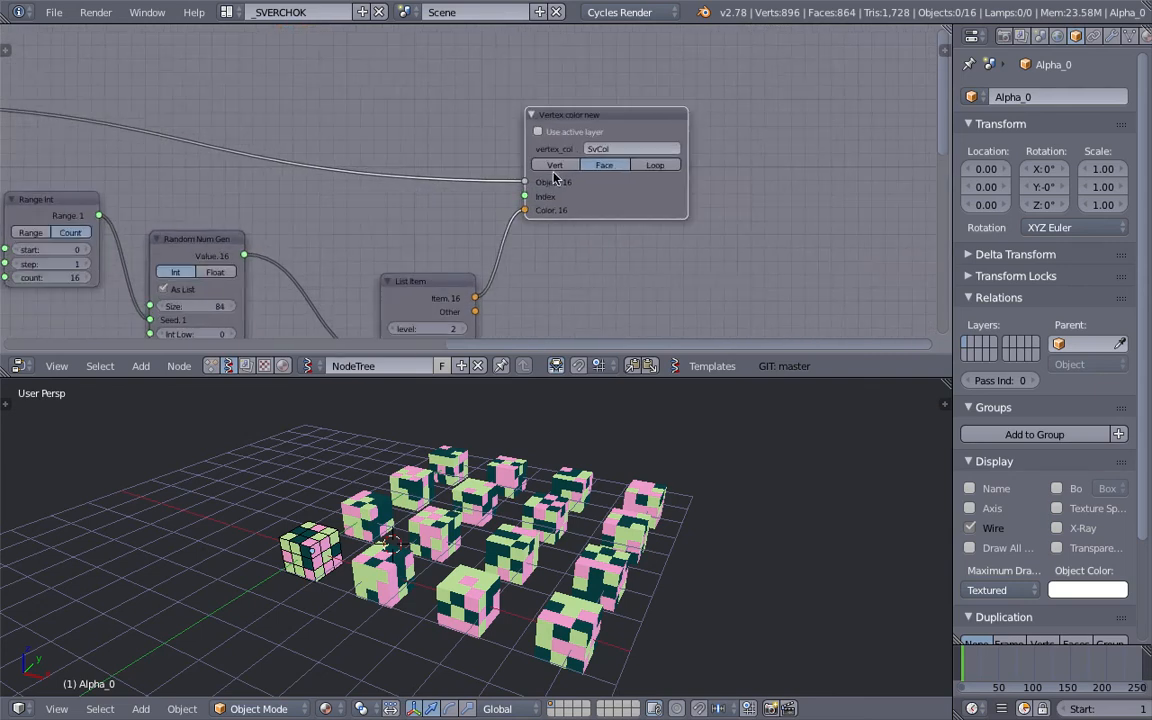
pyautogui.click(575, 167)
pyautogui.click(604, 166)
pyautogui.click(654, 166)
pyautogui.click(622, 166)
pyautogui.click(655, 166)
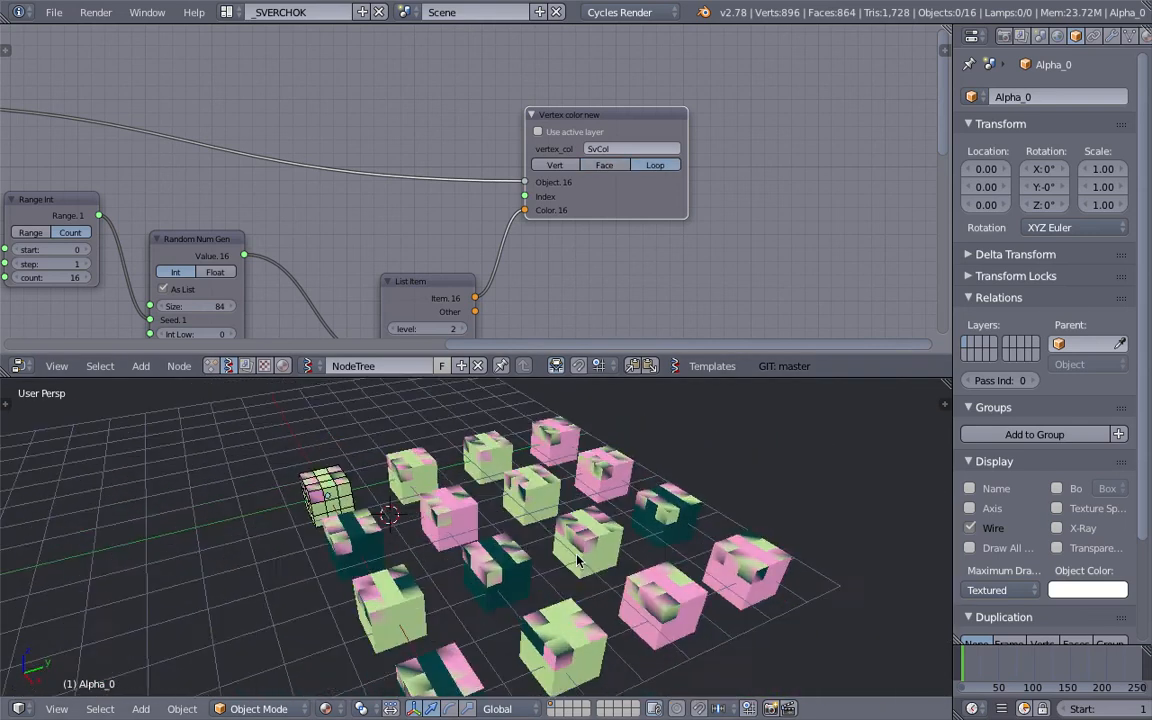
pyautogui.moveTo(338, 177); pyautogui.dragTo(573, 118, button='middle')
pyautogui.moveTo(365, 211); pyautogui.dragTo(234, 187, button='middle')
pyautogui.click(702, 88)
# Save the scene over sv_cube_random_vertex_color_001.blend.
pyautogui.moveTo(520, 520); pyautogui.dragTo(497, 445, button='middle')
pyautogui.hotkey('ctrl', 's')
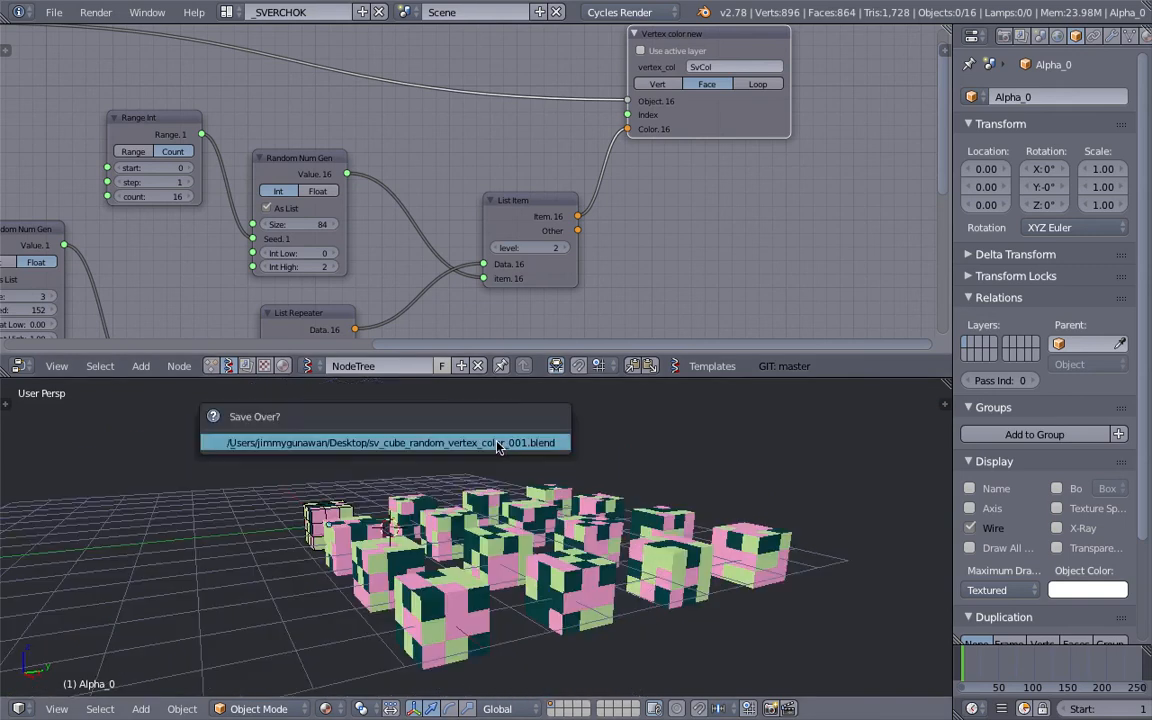
pyautogui.click(497, 445)
pyautogui.moveTo(545, 495); pyautogui.dragTo(416, 403, button='middle')
pyautogui.moveTo(345, 235); pyautogui.dragTo(545, 160, button='middle')
pyautogui.hotkey('ctrl', 's')
pyautogui.press('Return')
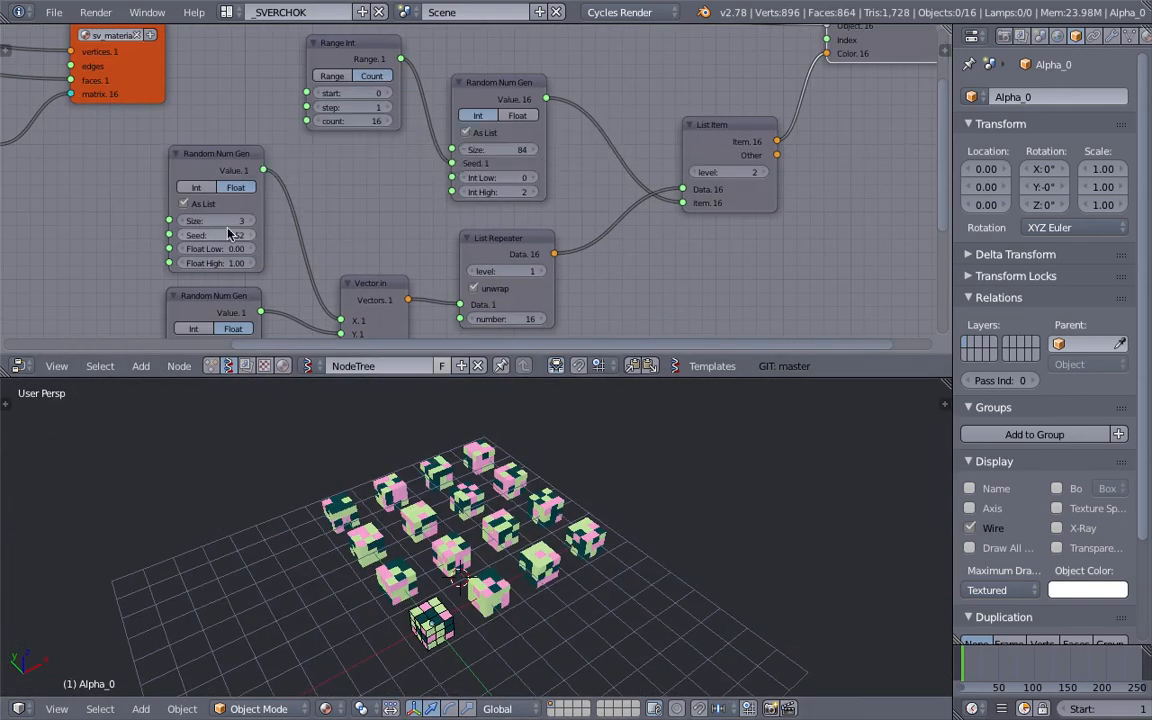
# Set the first float Random Num Gen's seed to 200 and save over the existing file.
pyautogui.moveTo(232, 238); pyautogui.dragTo(276, 238)
pyautogui.moveTo(530, 490); pyautogui.dragTo(437, 450, button='middle')
pyautogui.hotkey('ctrl', 's')
pyautogui.click(437, 450)
pyautogui.scroll(2, 576, 473)
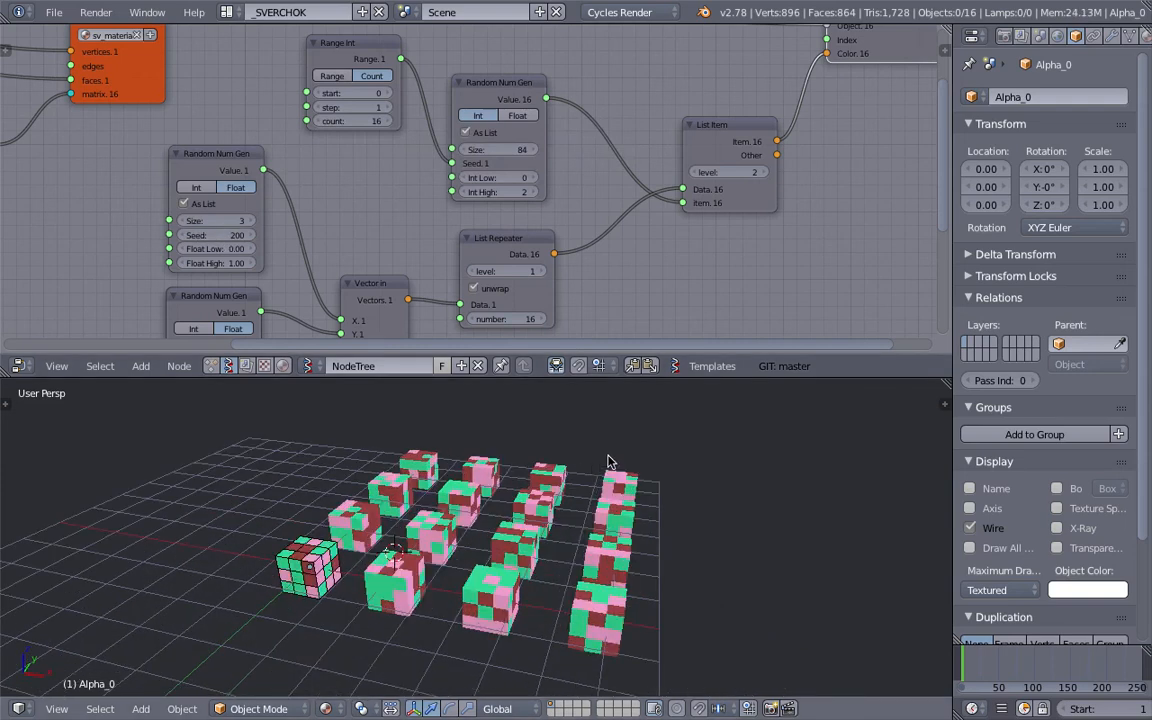